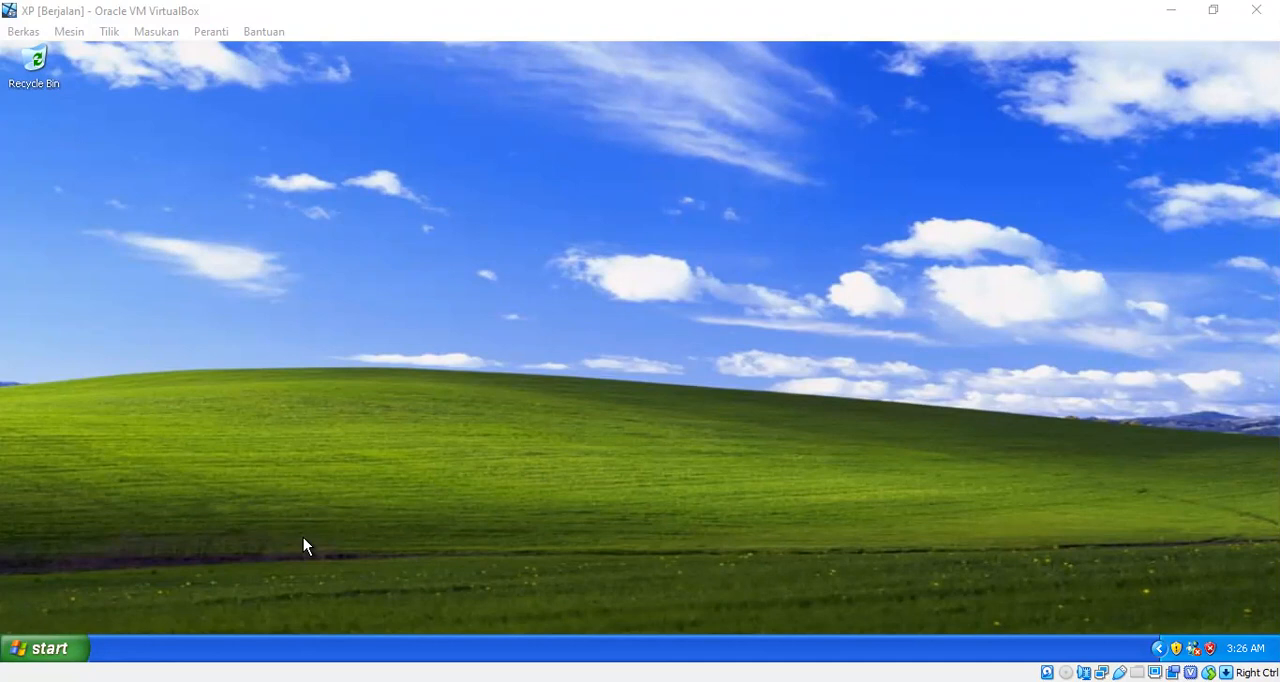
- Launch the Network Modeling module of WinQSB in the Windows XP virtual machine
{"action": "left_click", "coordinate": [61, 636]}
{"action": "mouse_move", "coordinate": [91, 586]}
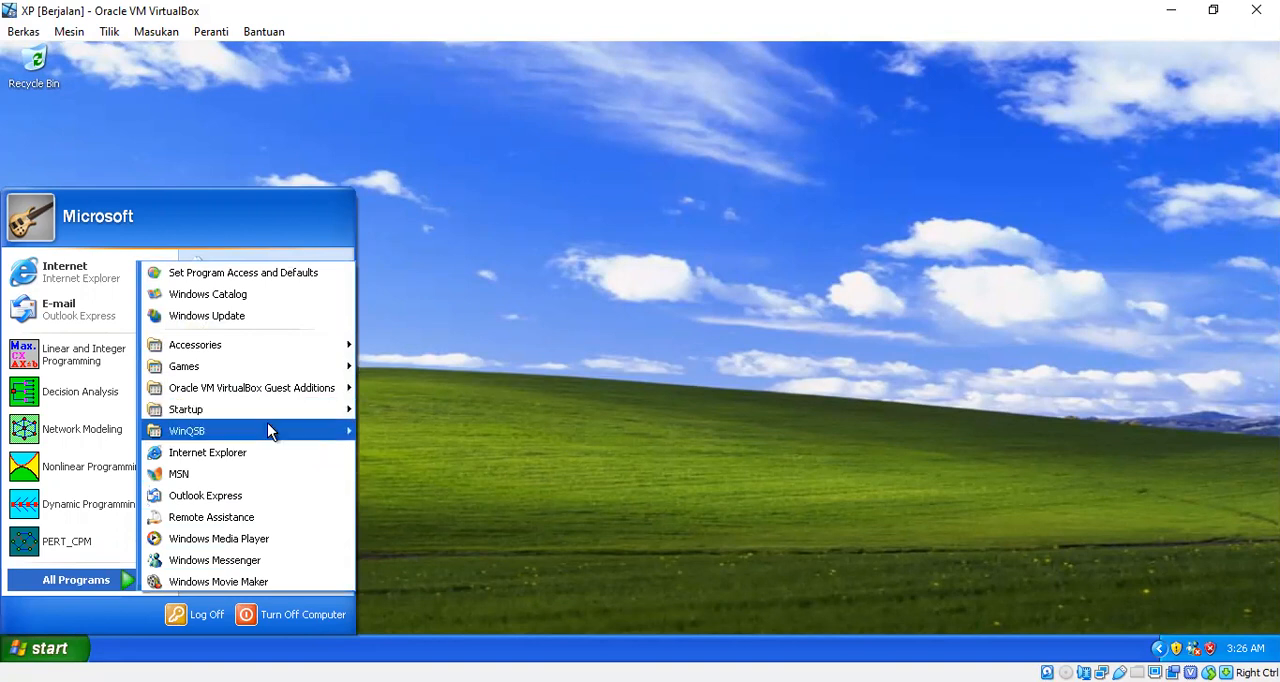
{"action": "mouse_move", "coordinate": [267, 424]}
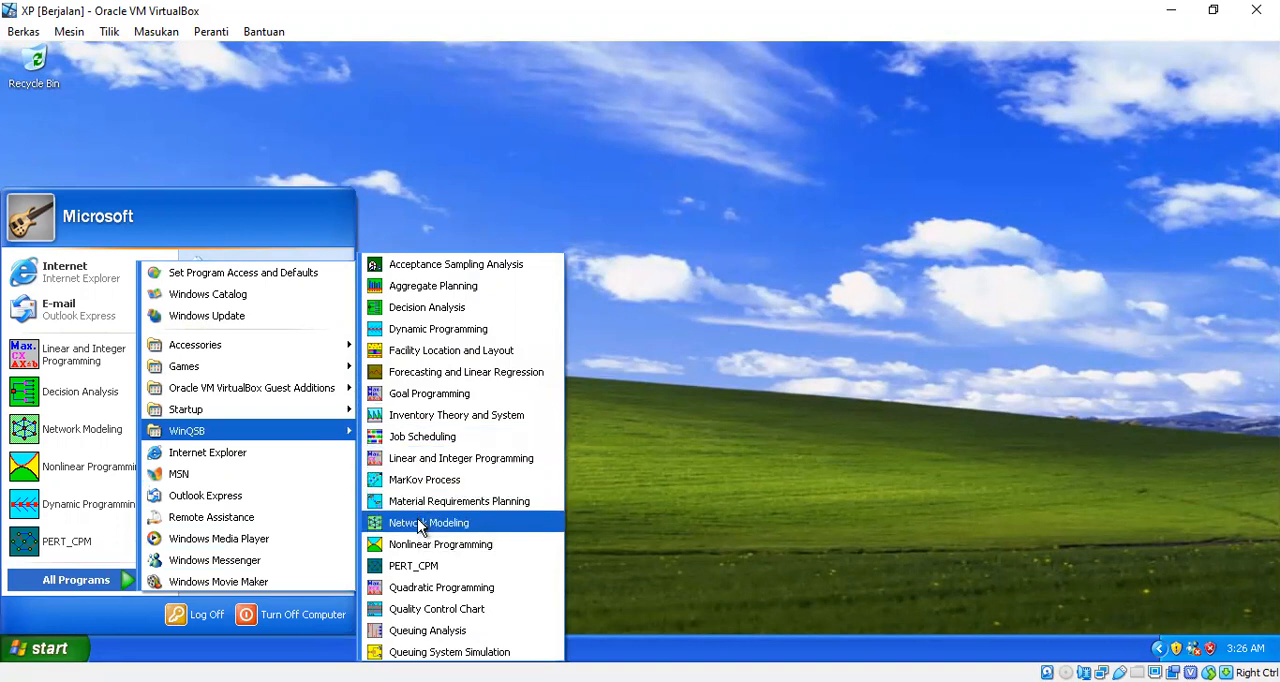
{"action": "left_click", "coordinate": [420, 525]}
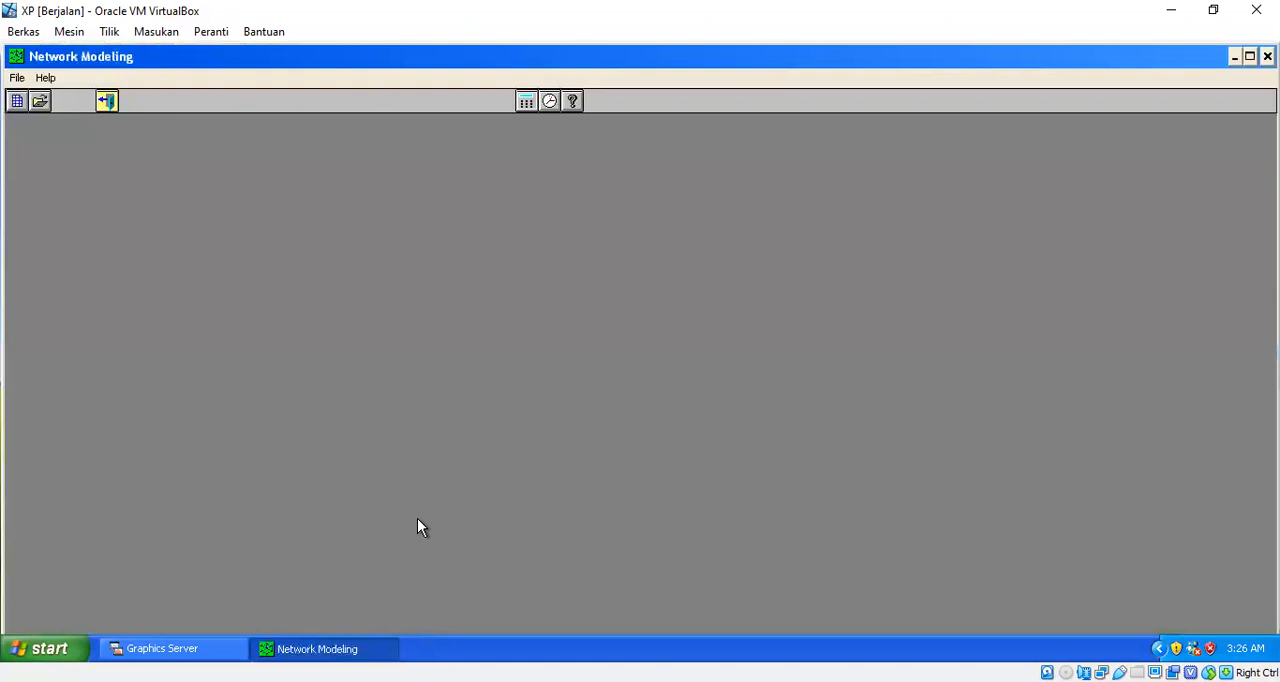
- Start a new problem specification as a Transportation Problem with Minimization as the objective criterion
{"action": "left_click", "coordinate": [16, 78]}
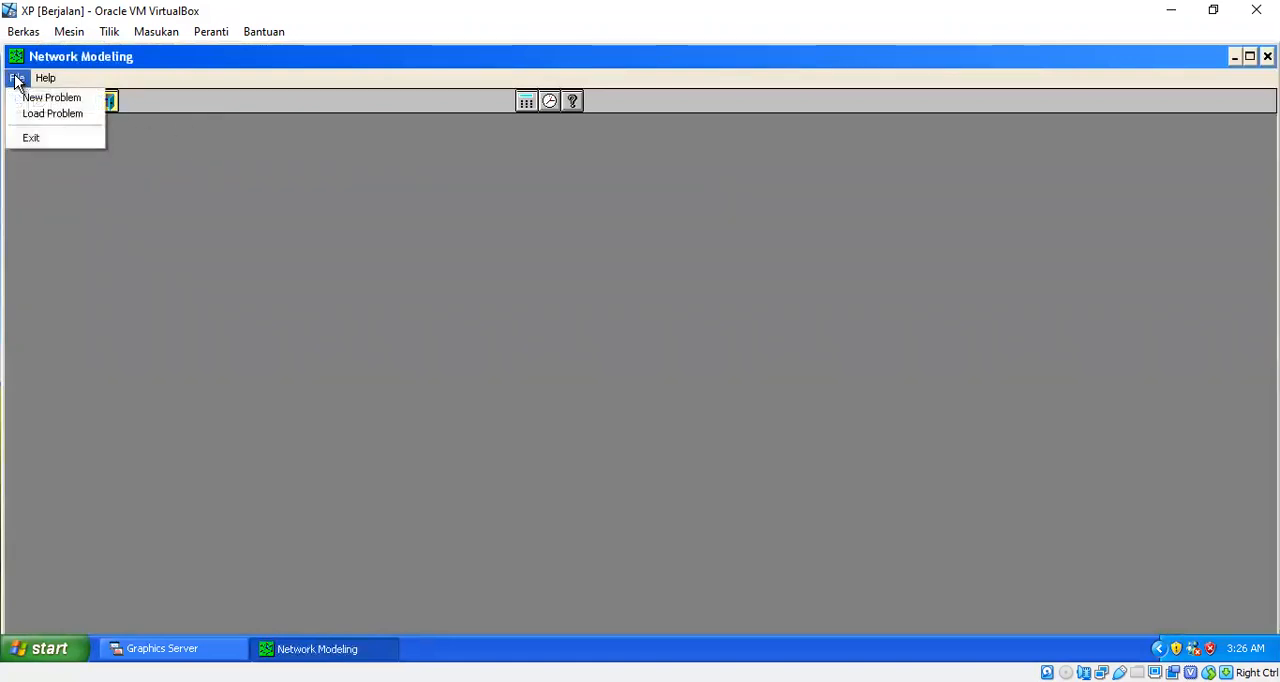
{"action": "left_click", "coordinate": [22, 100]}
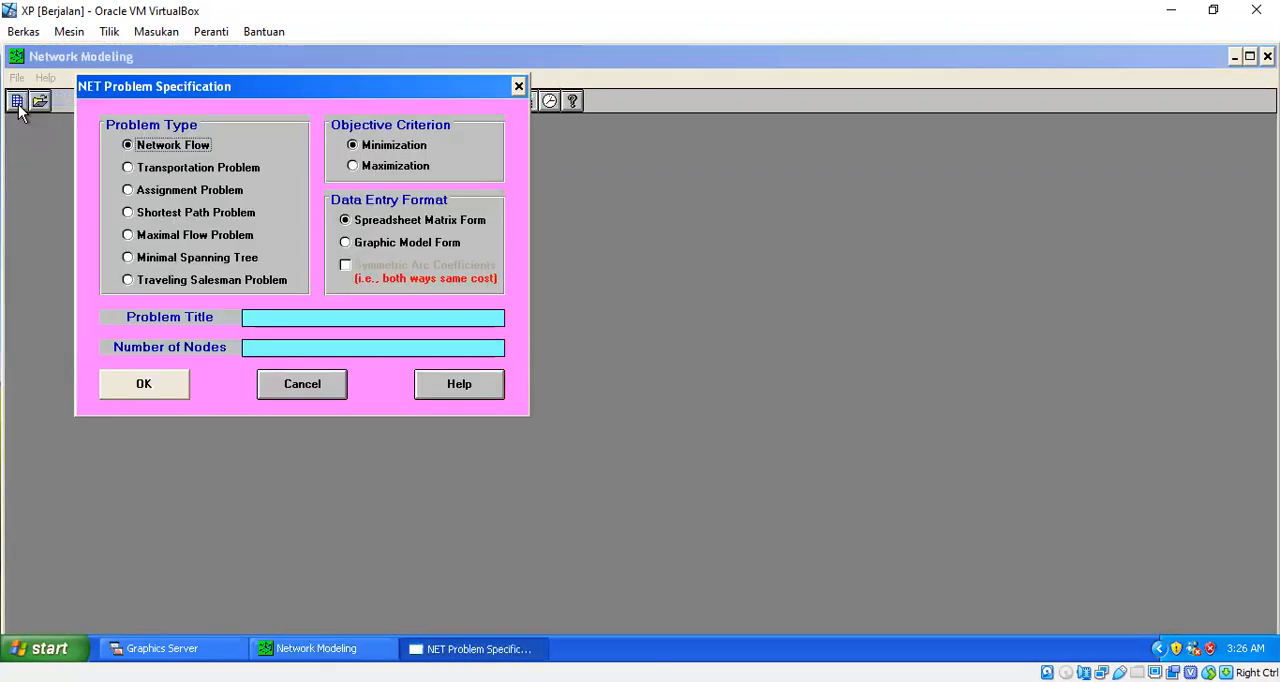
{"action": "left_click", "coordinate": [128, 168]}
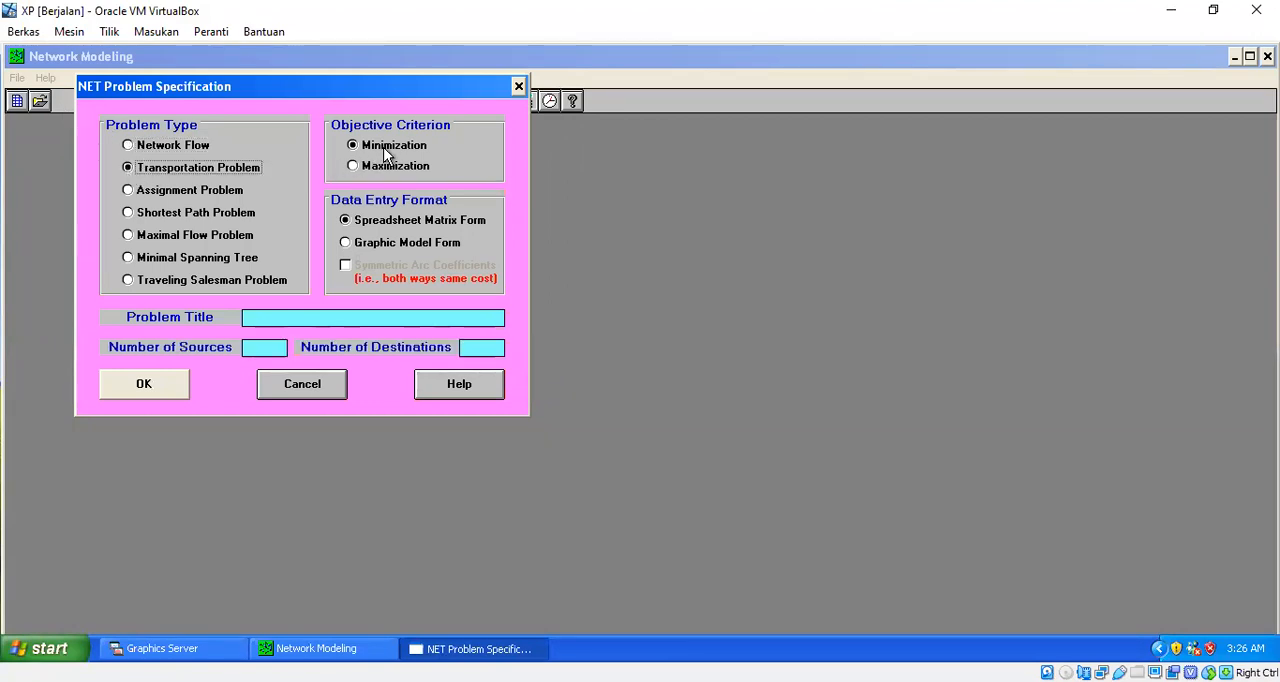
{"action": "left_click", "coordinate": [352, 166]}
{"action": "left_click", "coordinate": [357, 145]}
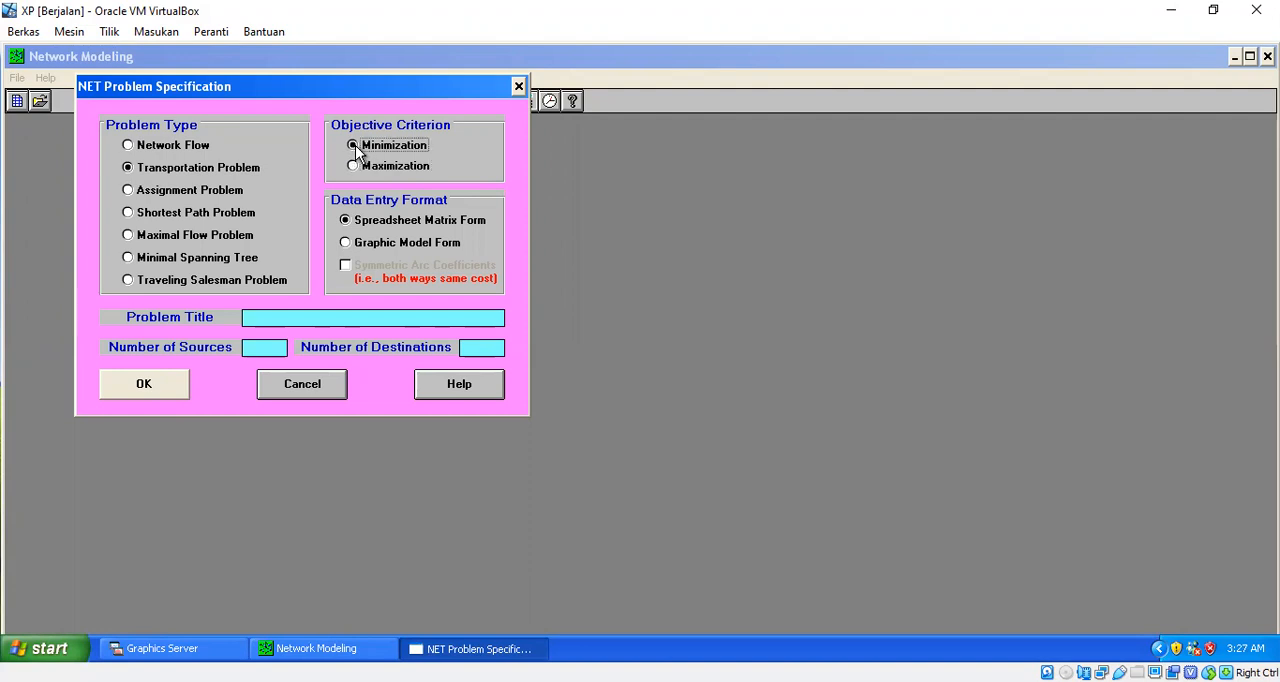
- Title the problem "latihan", set 5 sources and 4 destinations, and create its data table
{"action": "left_click", "coordinate": [255, 315]}
{"action": "type", "text": "latihan"}
{"action": "left_click", "coordinate": [260, 348]}
{"action": "type", "text": "5"}
{"action": "left_click", "coordinate": [474, 348]}
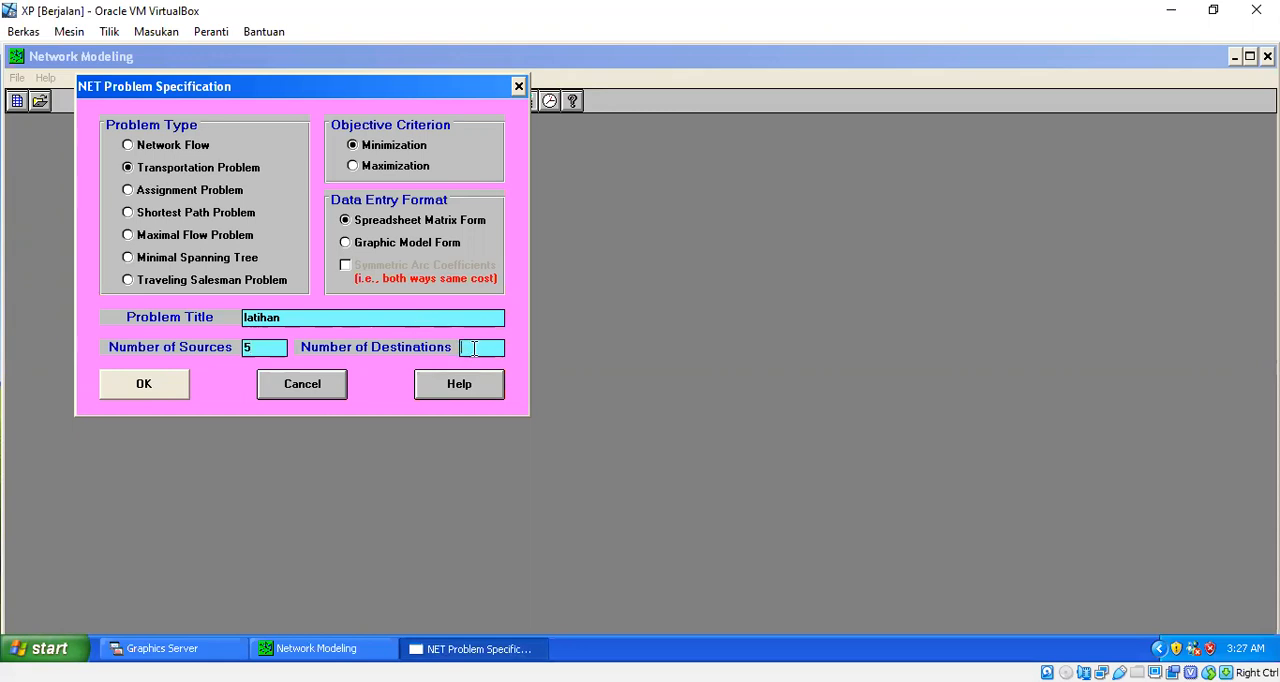
{"action": "type", "text": "4"}
{"action": "left_click", "coordinate": [170, 391]}
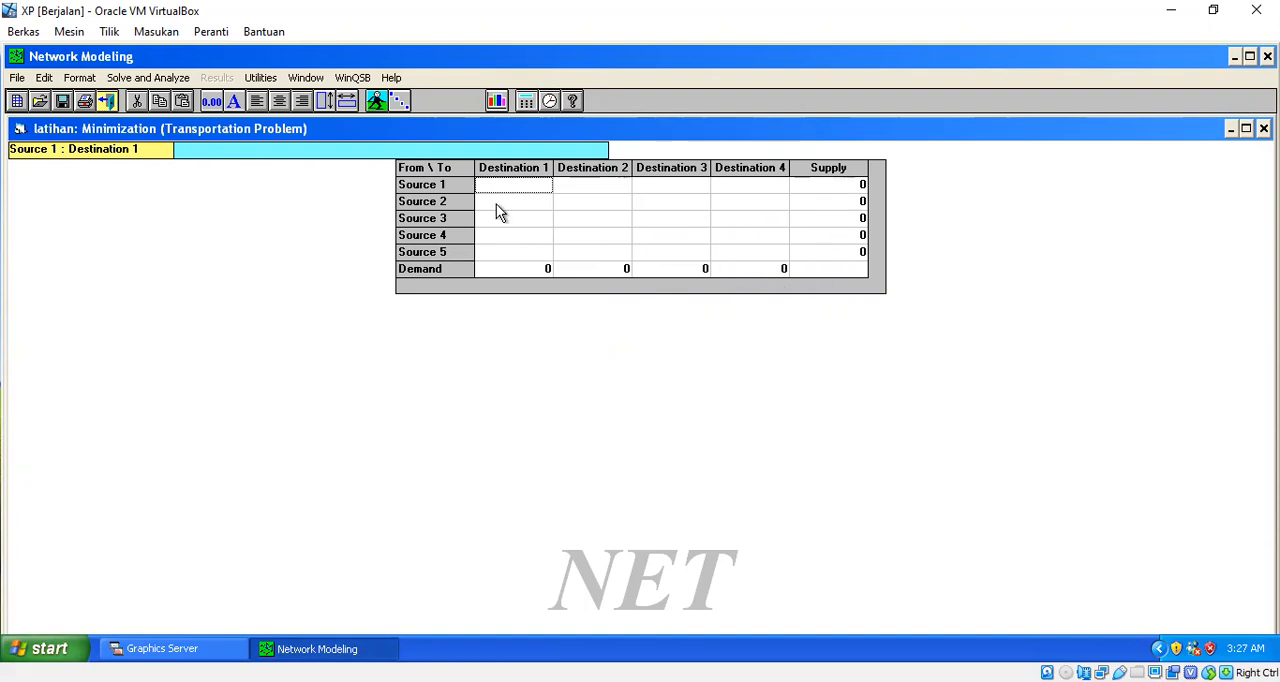
- Open the node names for editing and rename the first three sources as Pabrik 1, Pabrik 2 and Pabrik 3
{"action": "left_click", "coordinate": [46, 79]}
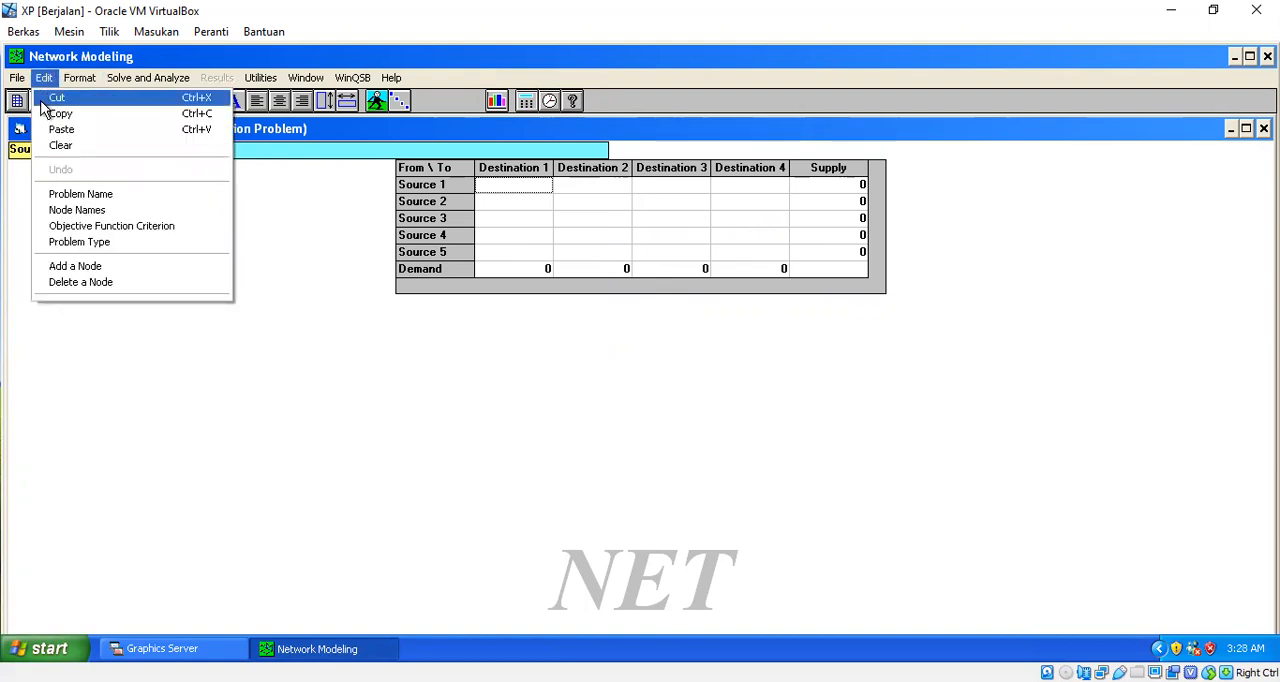
{"action": "left_click", "coordinate": [113, 212]}
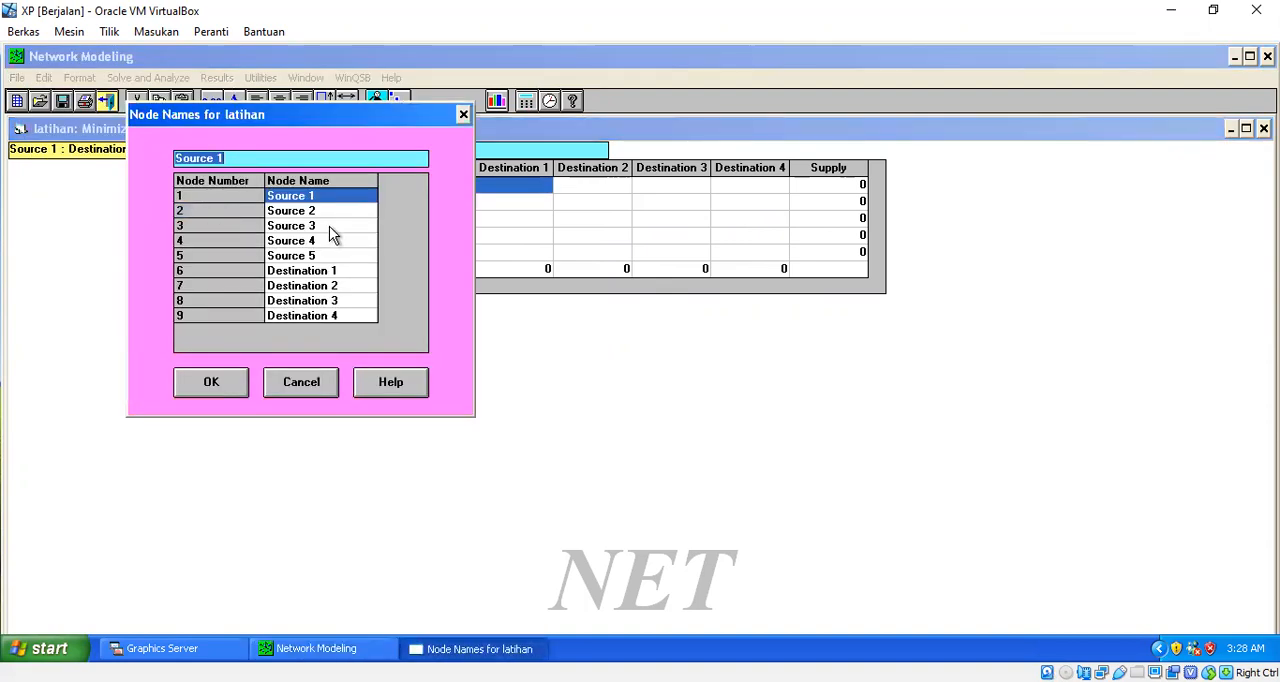
{"action": "type", "text": "Pabrik 1"}
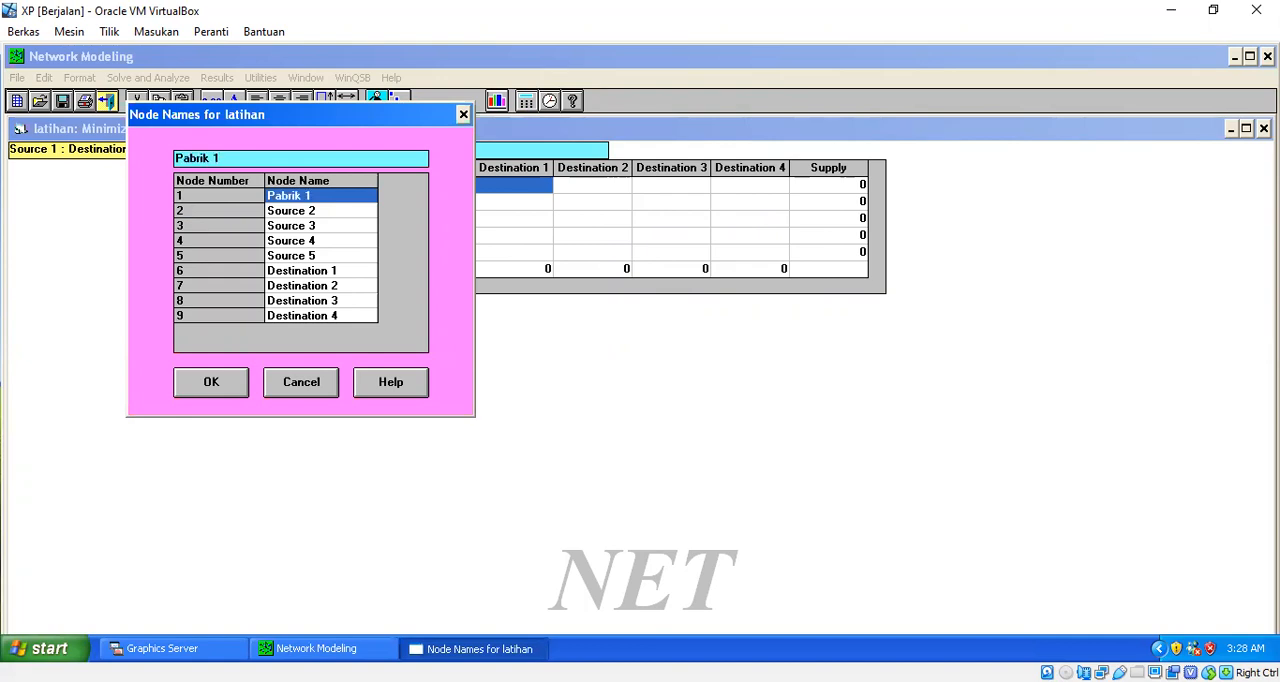
{"action": "left_click", "coordinate": [320, 211]}
{"action": "type", "text": "Pa"}
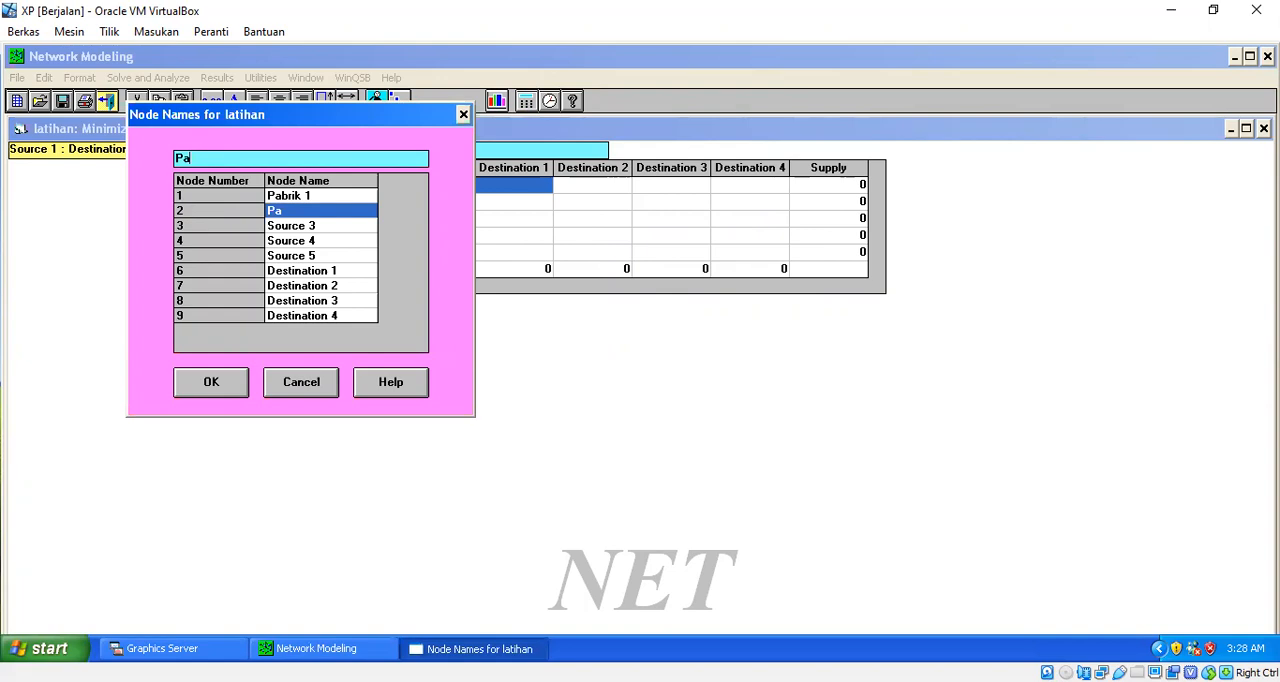
{"action": "type", "text": "brik 2"}
{"action": "left_click", "coordinate": [320, 226]}
{"action": "type", "text": "Pab"}
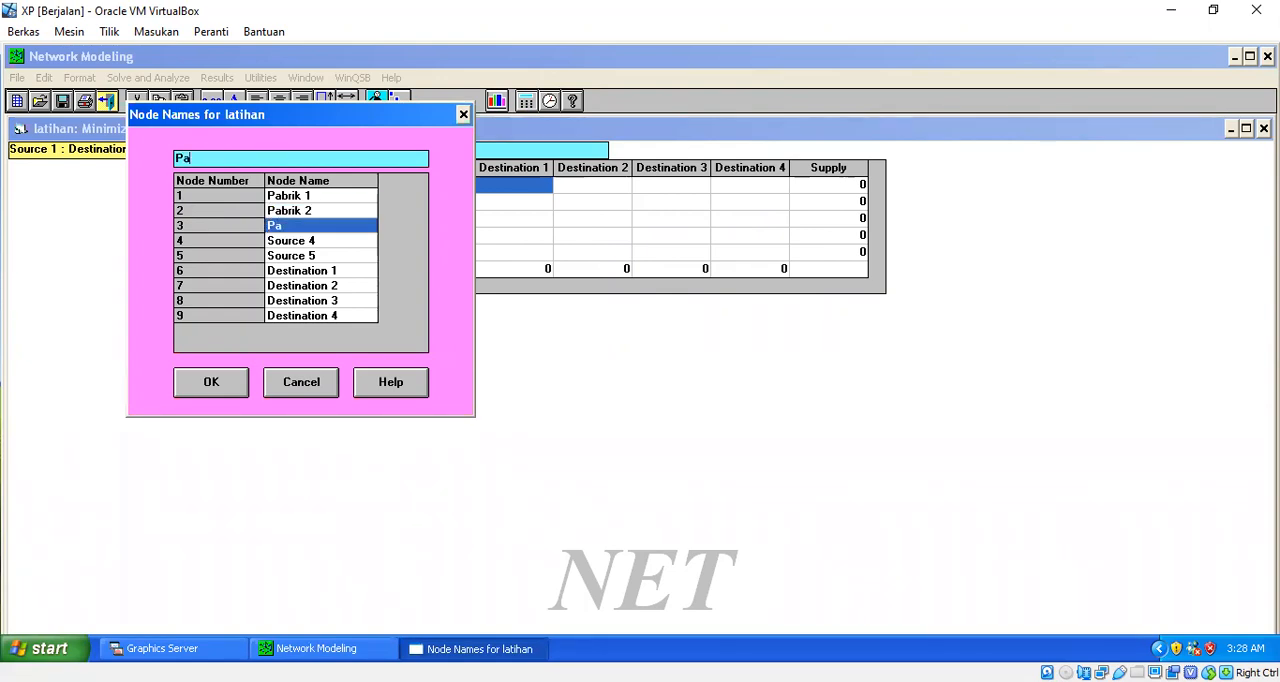
{"action": "type", "text": "rik 3"}
- Rename the fourth and fifth source nodes as Pabrik 4 and Pabrik 5
{"action": "left_click", "coordinate": [320, 241]}
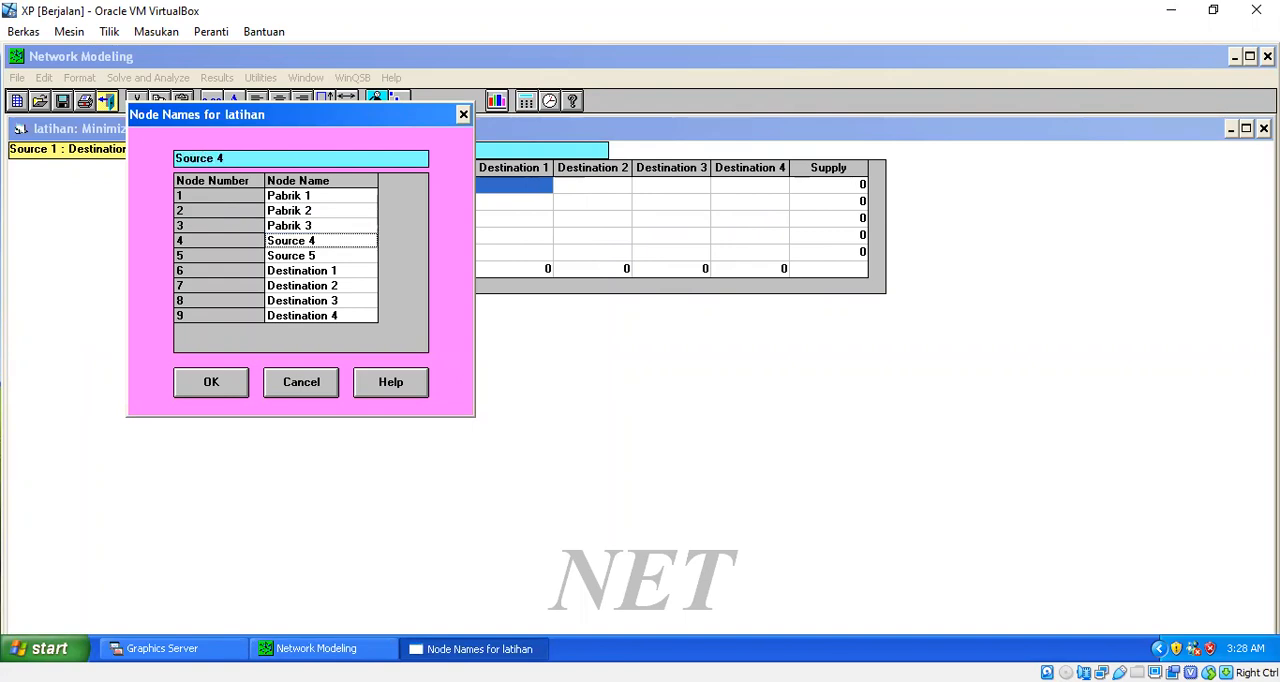
{"action": "type", "text": "Pab"}
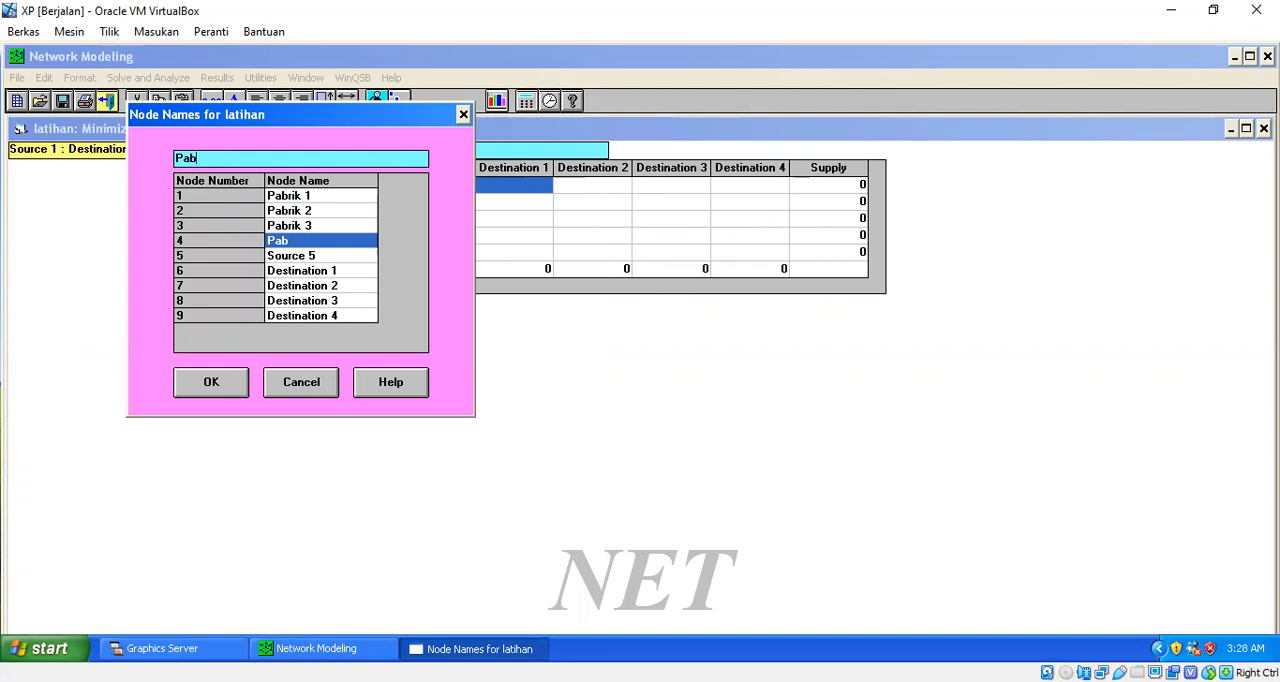
{"action": "type", "text": "rik 4"}
{"action": "key", "text": "Return"}
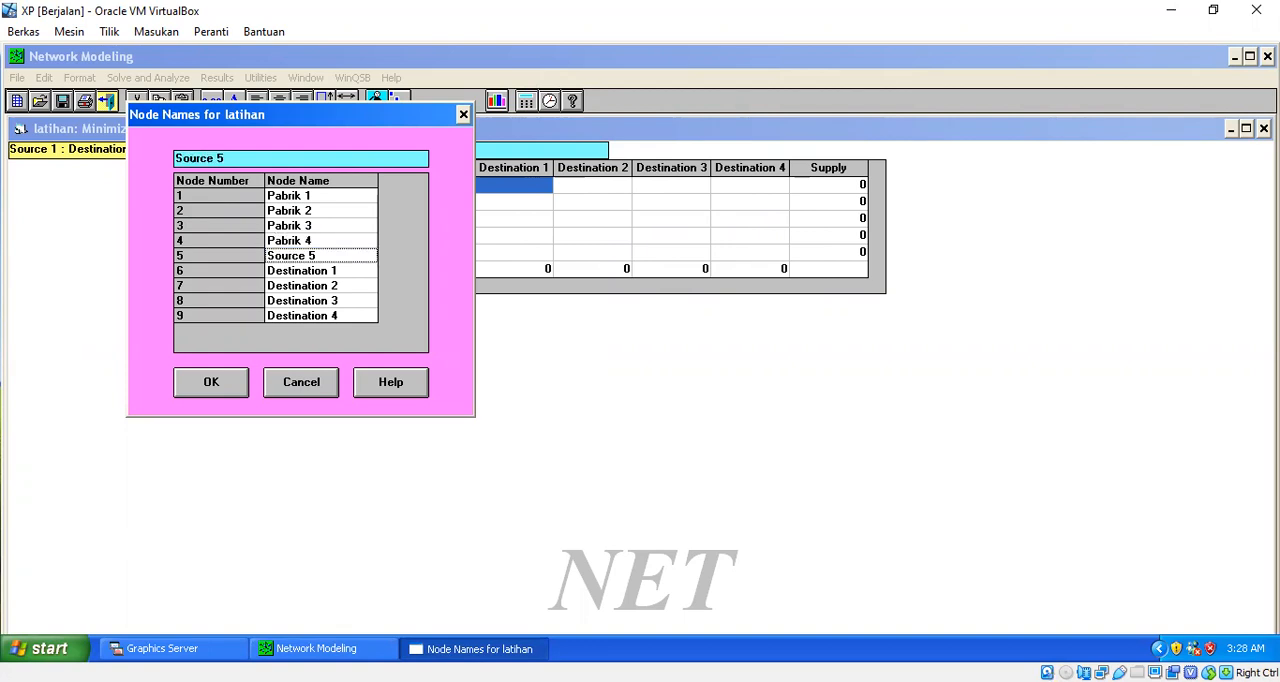
{"action": "type", "text": "Pabr"}
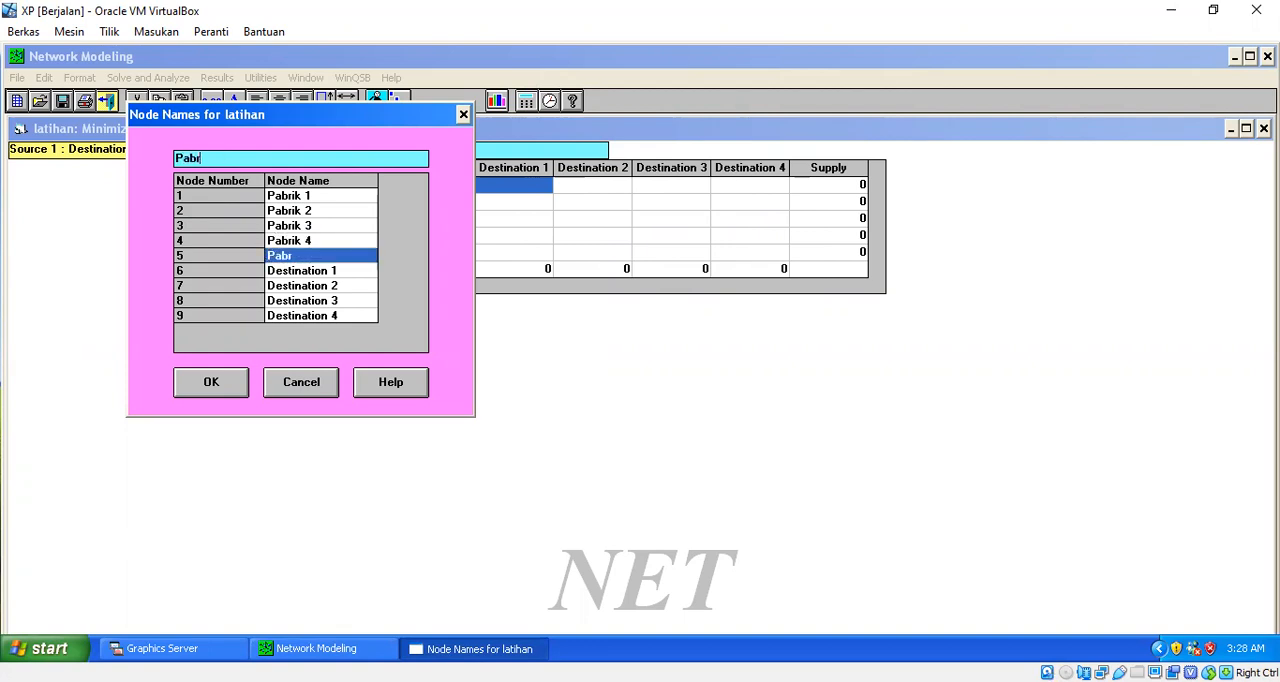
{"action": "type", "text": "ik 5"}
{"action": "key", "text": "Return"}
- Rename the first two destination nodes as Gudang 1 and Gudang 2
{"action": "type", "text": "Guda"}
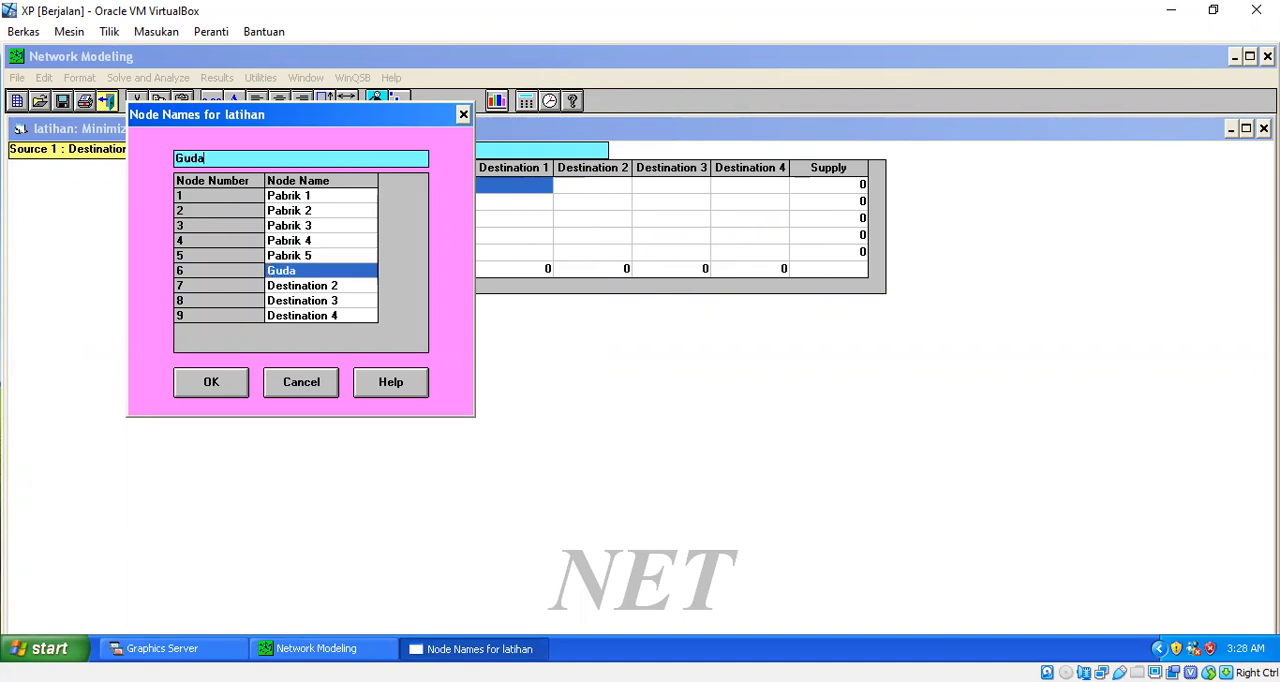
{"action": "type", "text": "ng 1"}
{"action": "key", "text": "Return"}
{"action": "type", "text": "Gudang "}
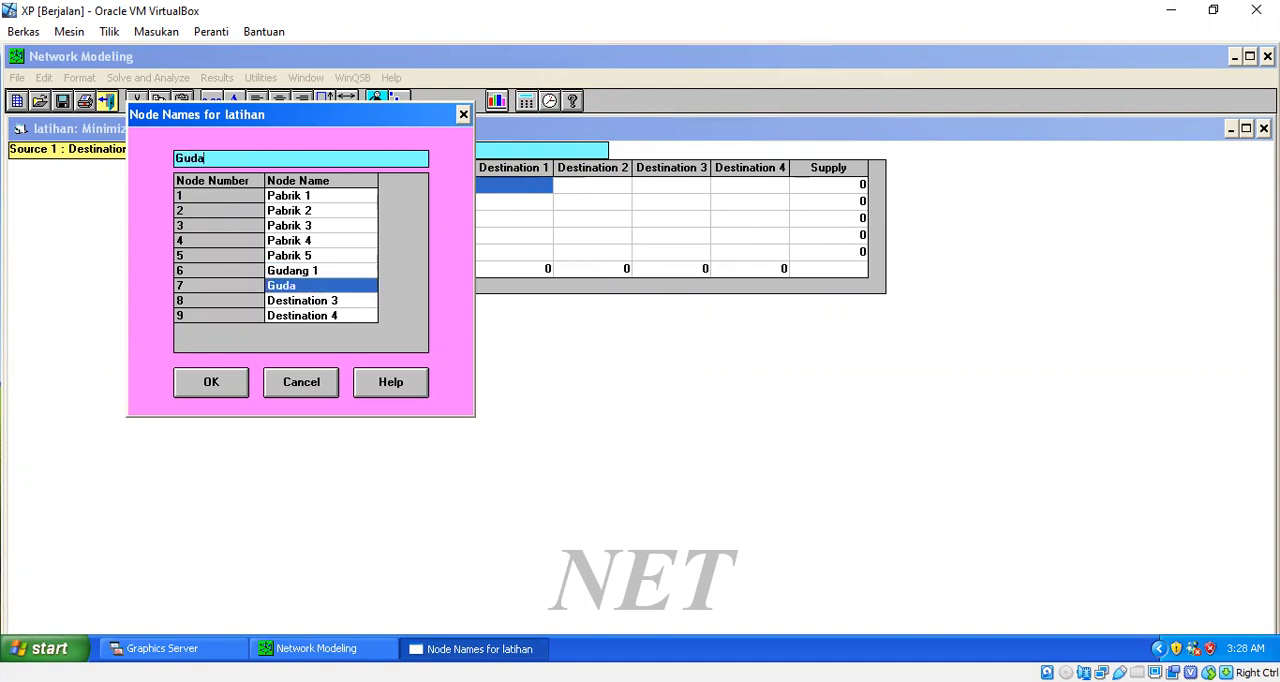
{"action": "type", "text": "2"}
{"action": "key", "text": "Return"}
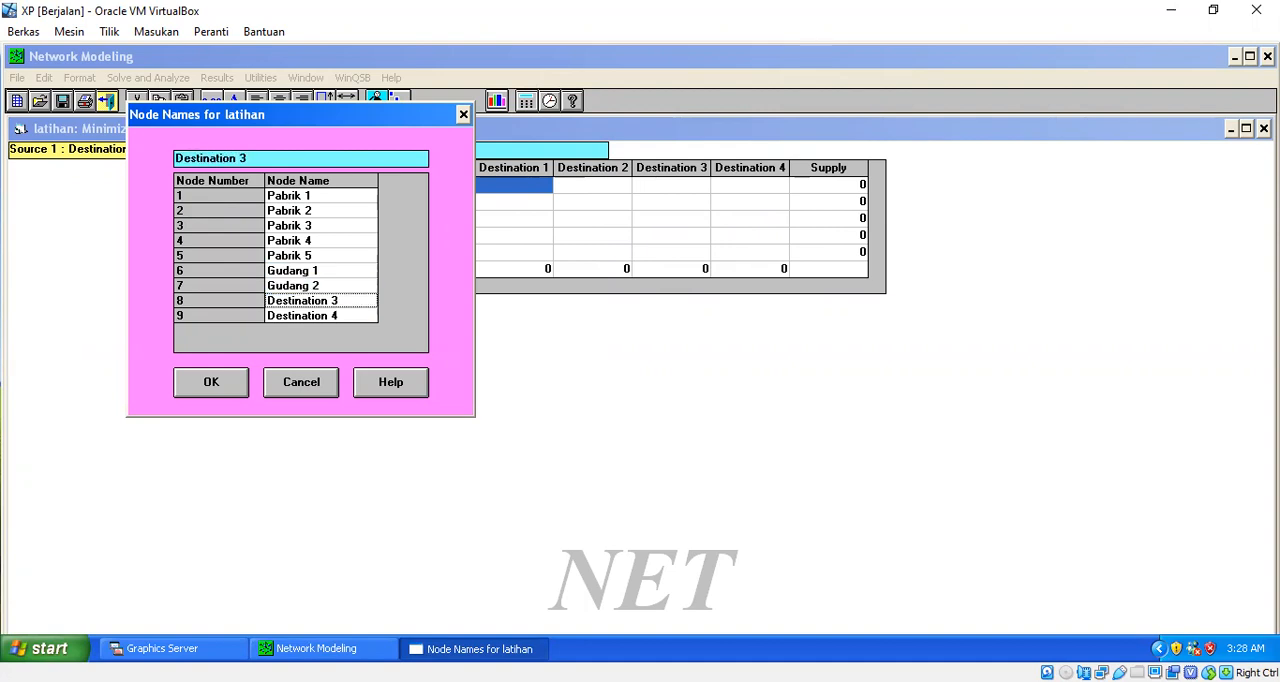
- Rename the last two destination nodes as Gudang 3 and Gudang 4, and apply the node names
{"action": "type", "text": "Guda"}
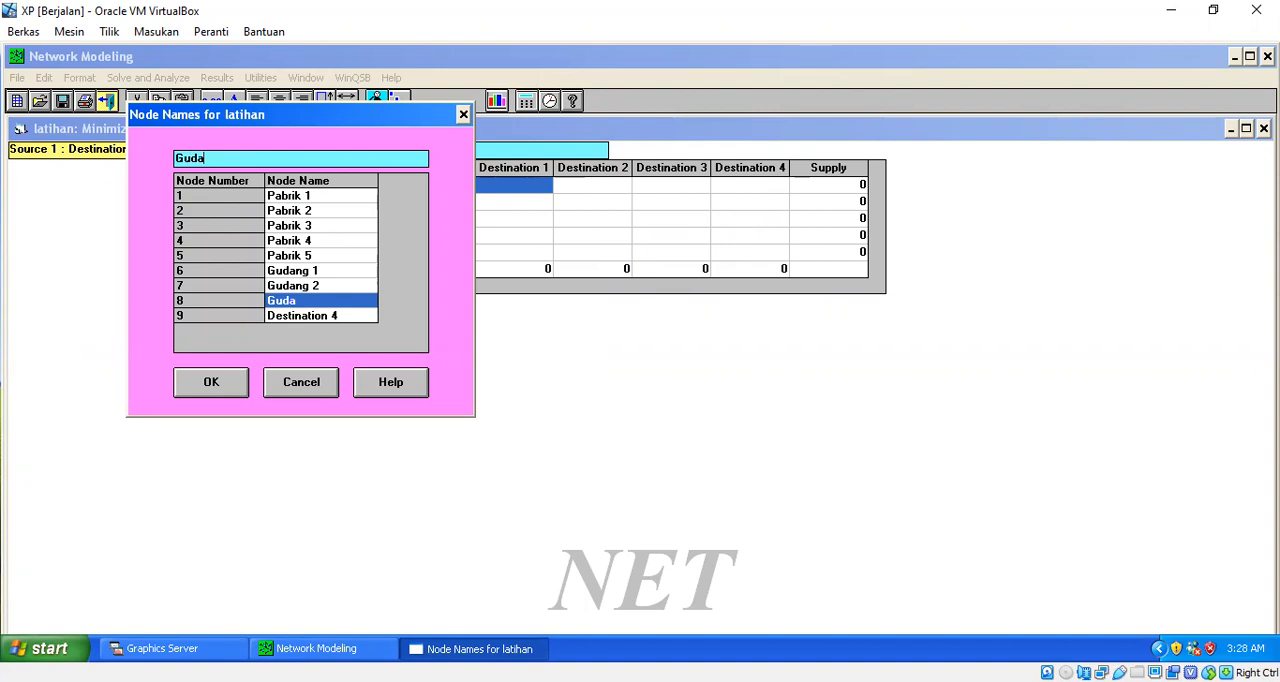
{"action": "type", "text": "ng 3"}
{"action": "key", "text": "Return"}
{"action": "type", "text": "Gudang "}
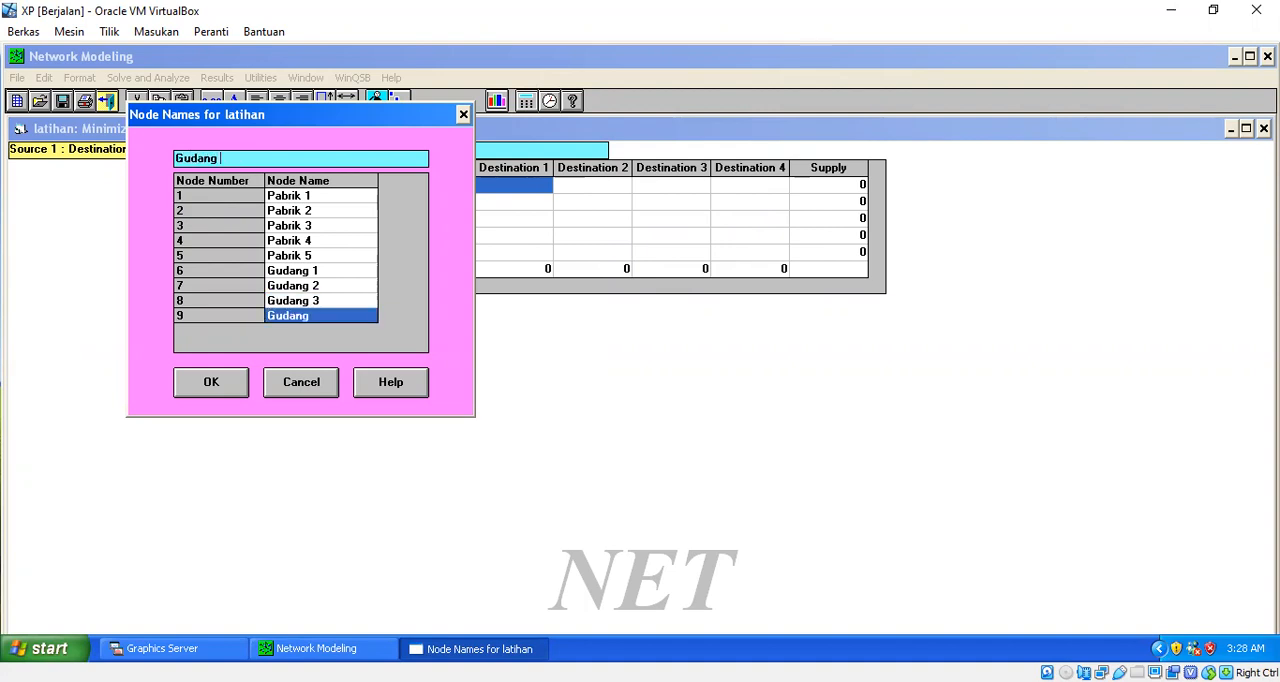
{"action": "type", "text": "4"}
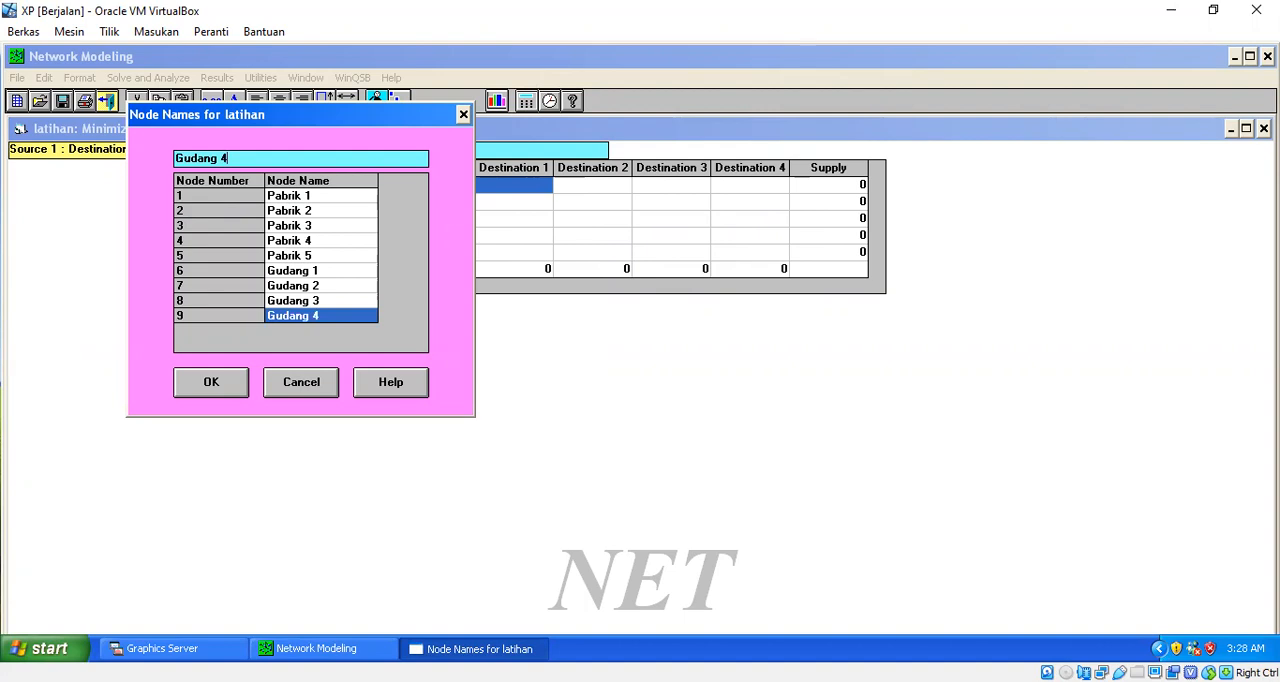
{"action": "left_click", "coordinate": [211, 387]}
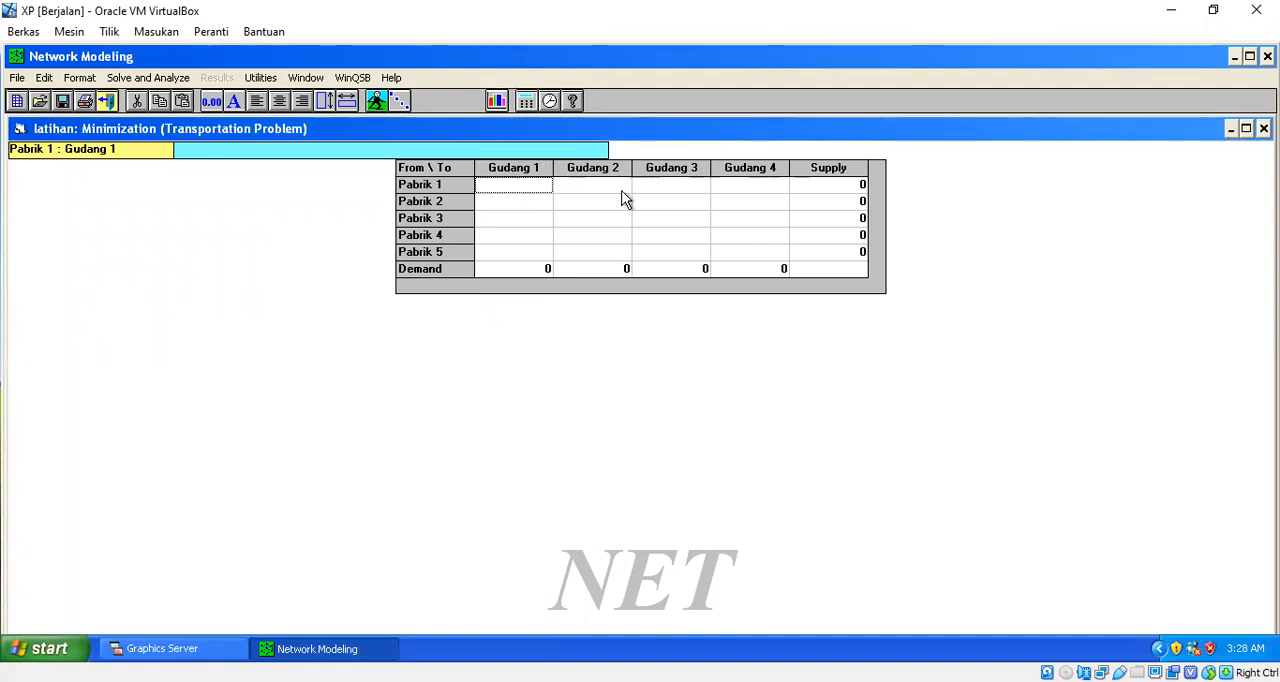
- Select all the data cells of the transportation table and set the font size to 18
{"action": "key", "text": "shift+Down"}
{"action": "key", "text": "shift+Down"}
{"action": "key", "text": "shift+Down"}
{"action": "key", "text": "shift+Down"}
{"action": "key", "text": "shift+Down"}
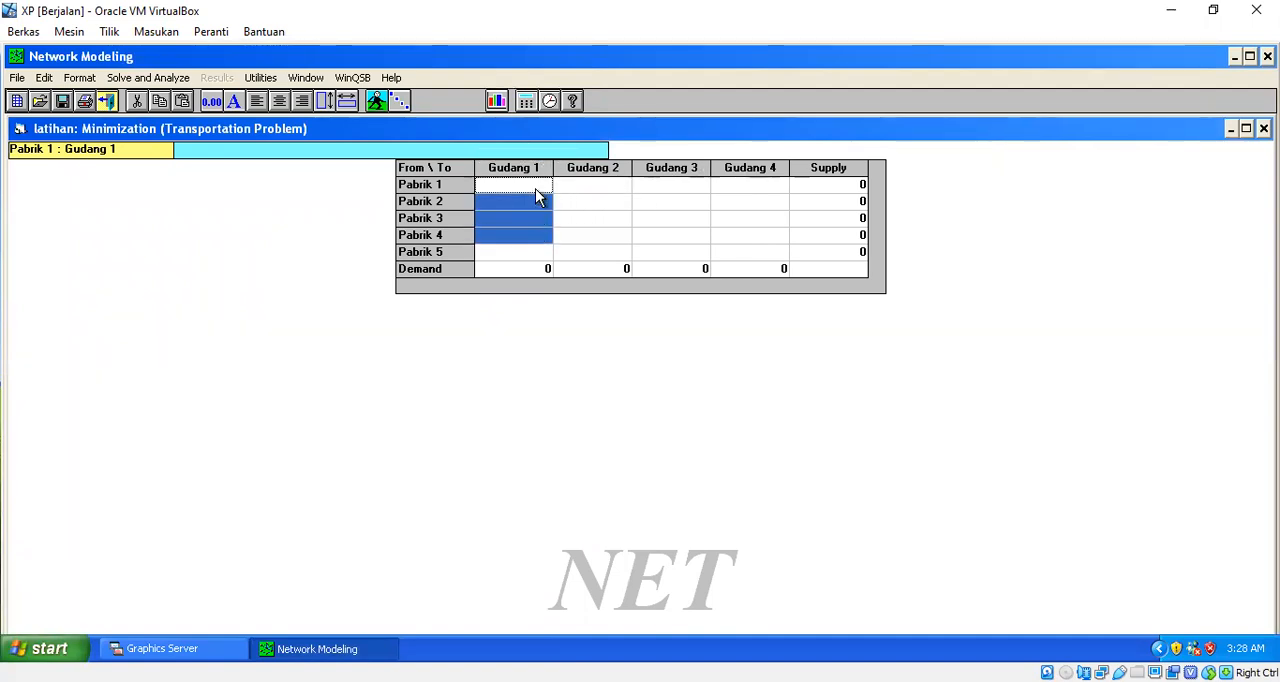
{"action": "key", "text": "shift+Right"}
{"action": "key", "text": "shift+Right"}
{"action": "key", "text": "shift+Right"}
{"action": "key", "text": "shift+Right"}
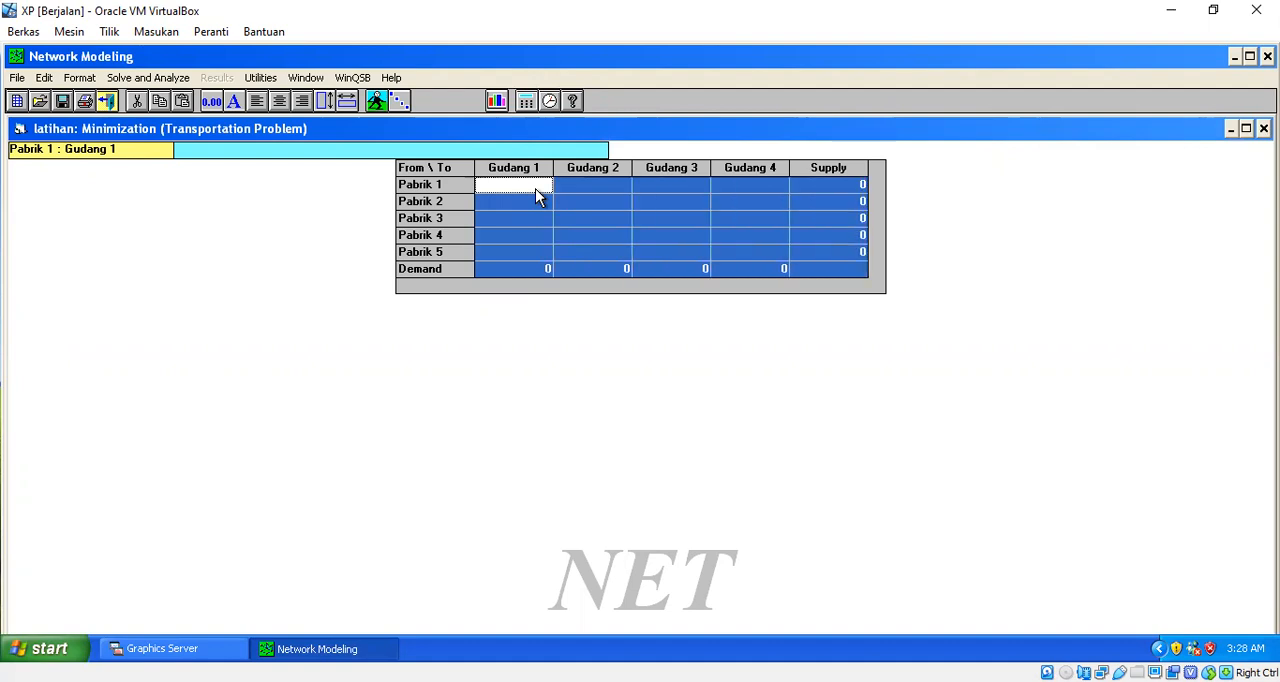
{"action": "left_click", "coordinate": [80, 80]}
{"action": "left_click", "coordinate": [87, 115]}
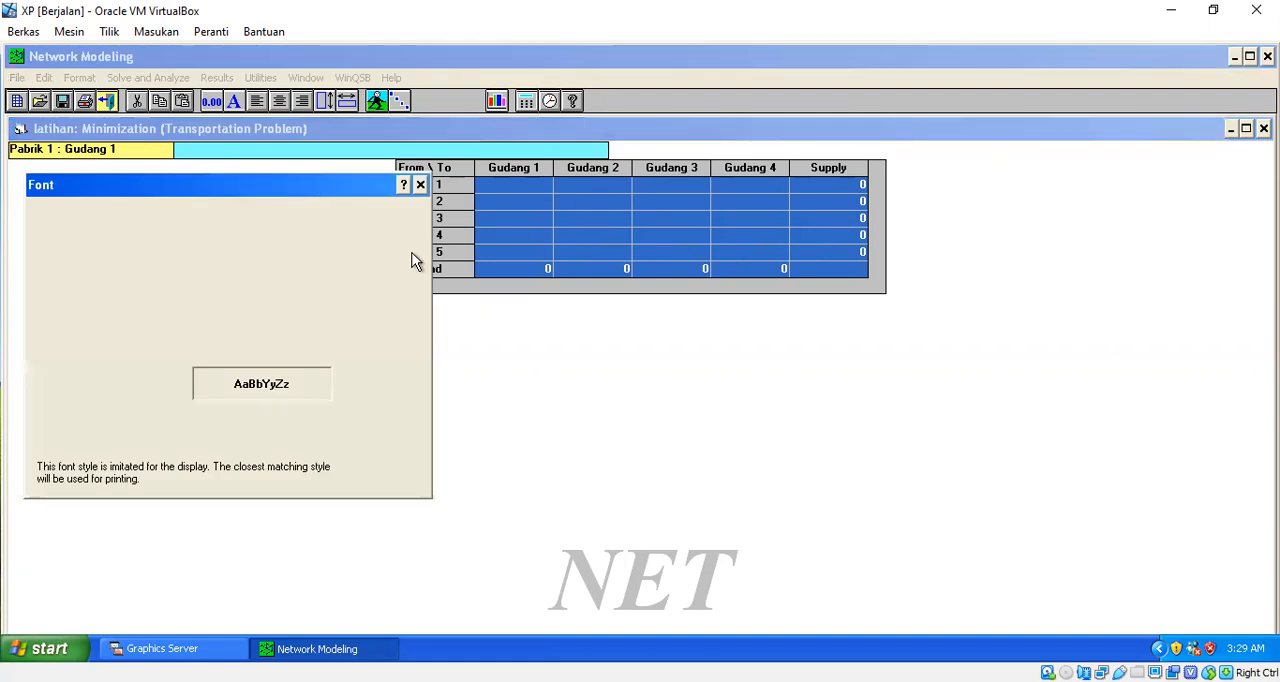
{"action": "left_click", "coordinate": [303, 299]}
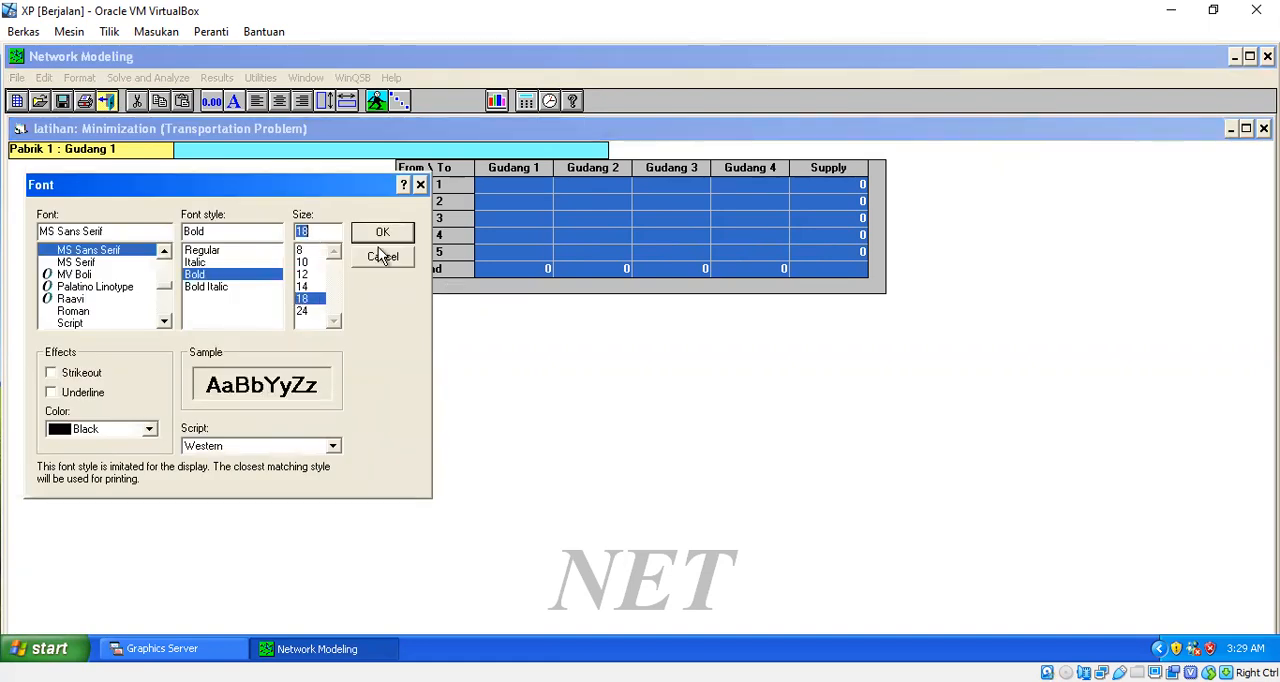
{"action": "left_click", "coordinate": [386, 238]}
{"action": "left_click", "coordinate": [595, 278]}
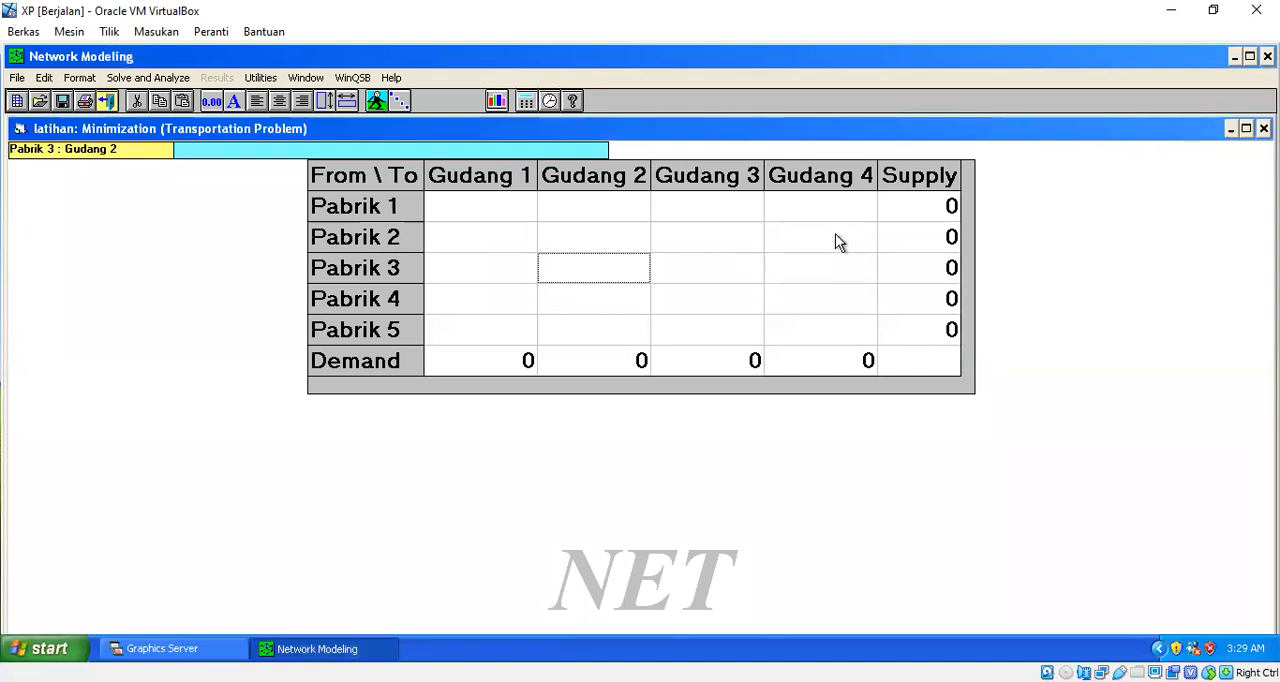
- Enter the supply values for Pabrik 1 to Pabrik 5 as 40, 20, 60, 30 and 50
{"action": "left_click", "coordinate": [908, 219]}
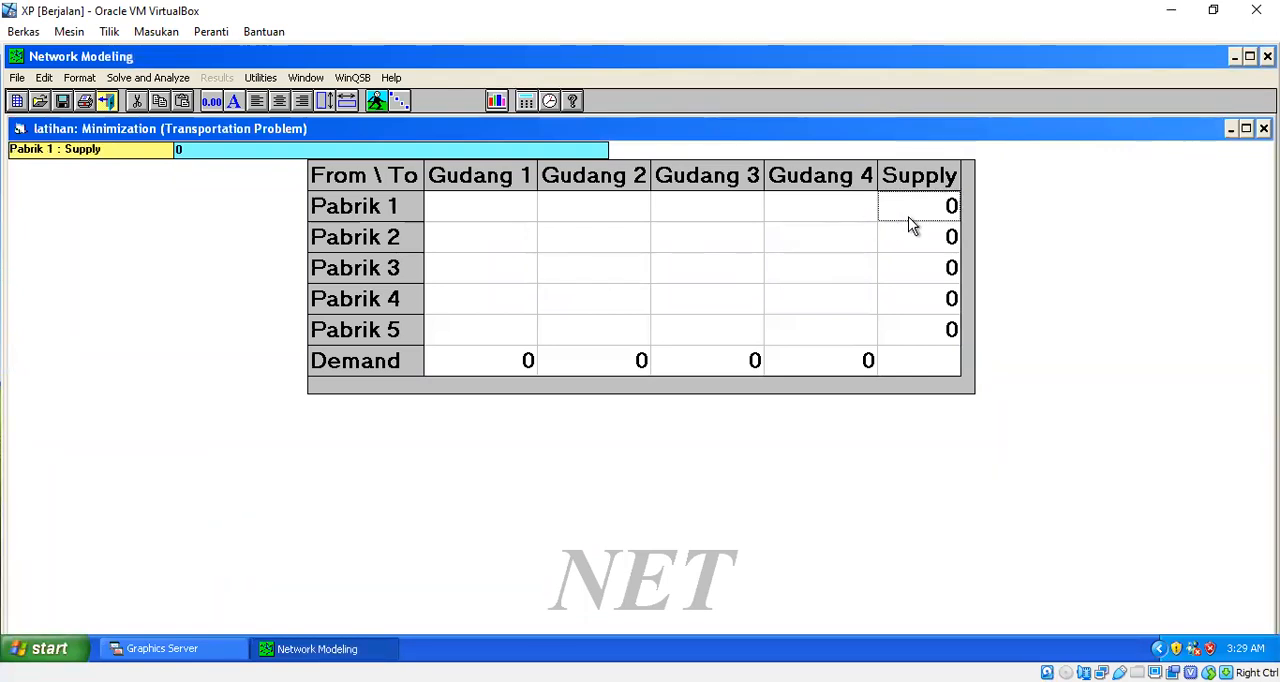
{"action": "type", "text": "40"}
{"action": "key", "text": "Return"}
{"action": "type", "text": "20"}
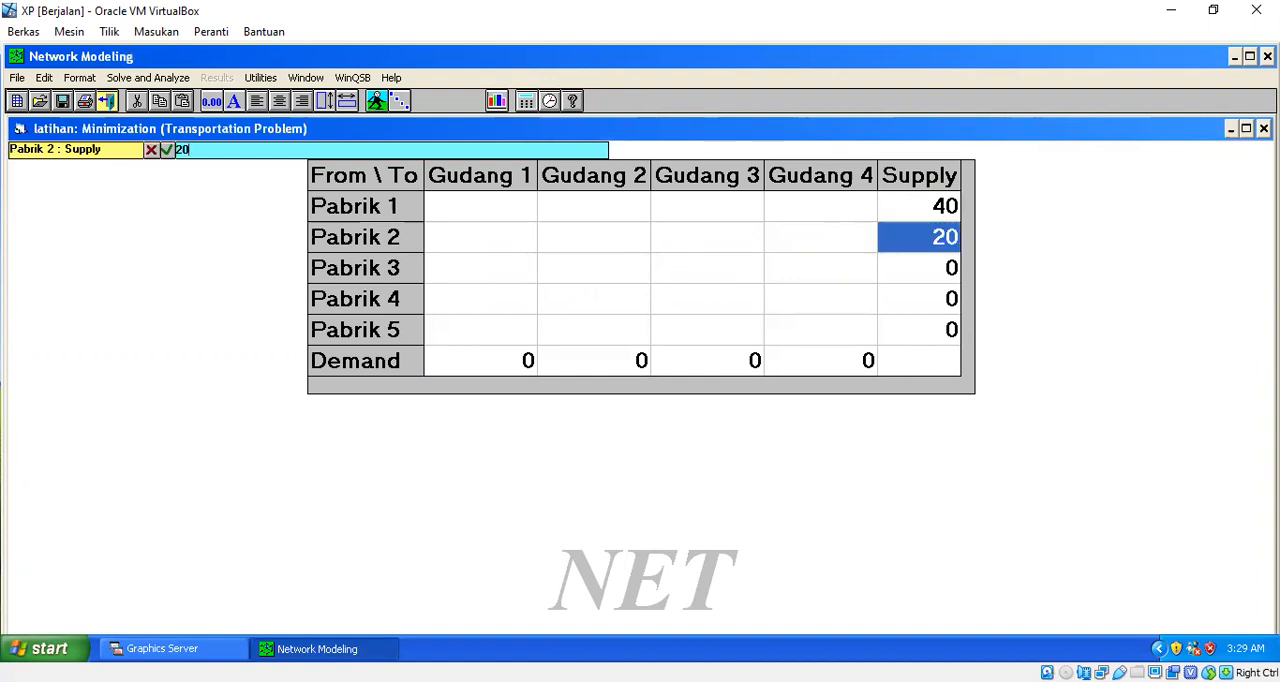
{"action": "key", "text": "Return"}
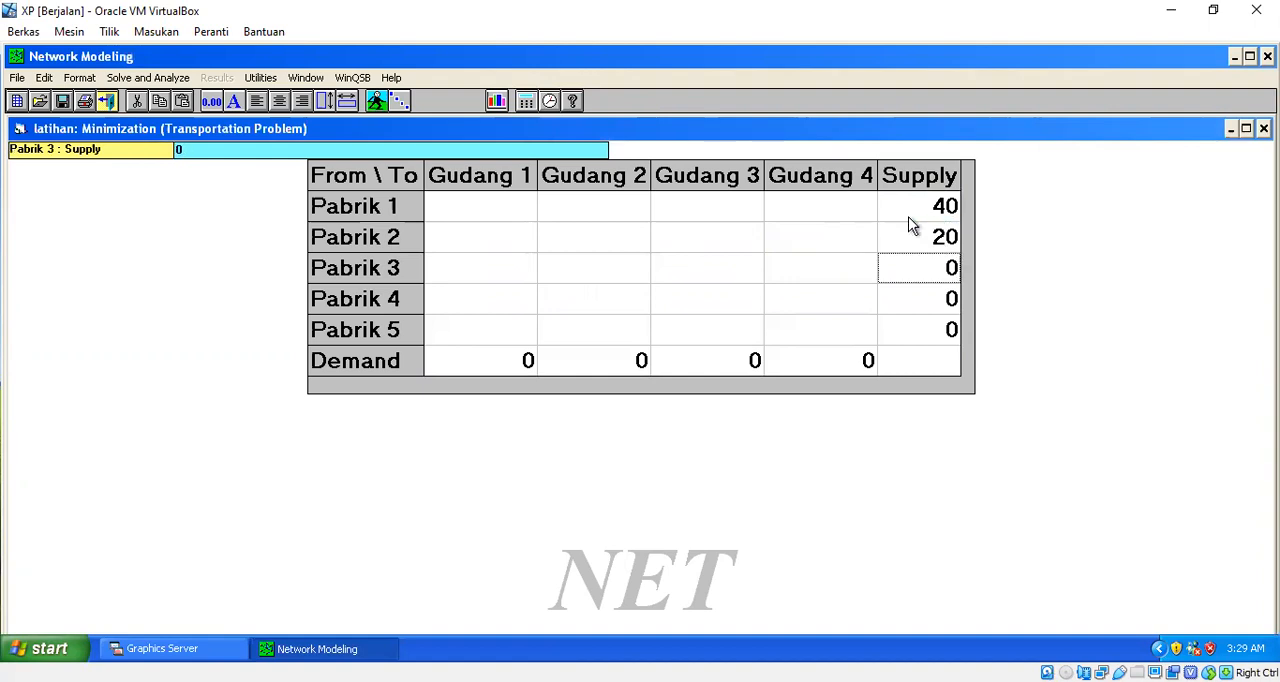
{"action": "type", "text": "60"}
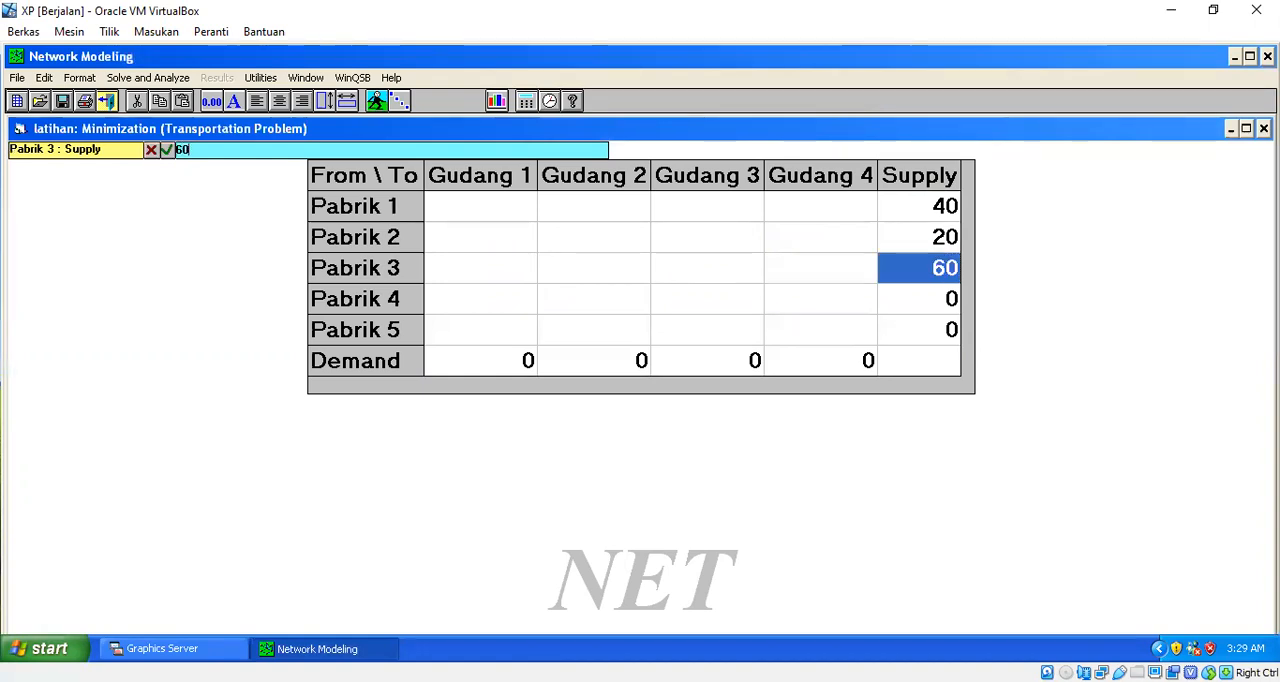
{"action": "key", "text": "Return"}
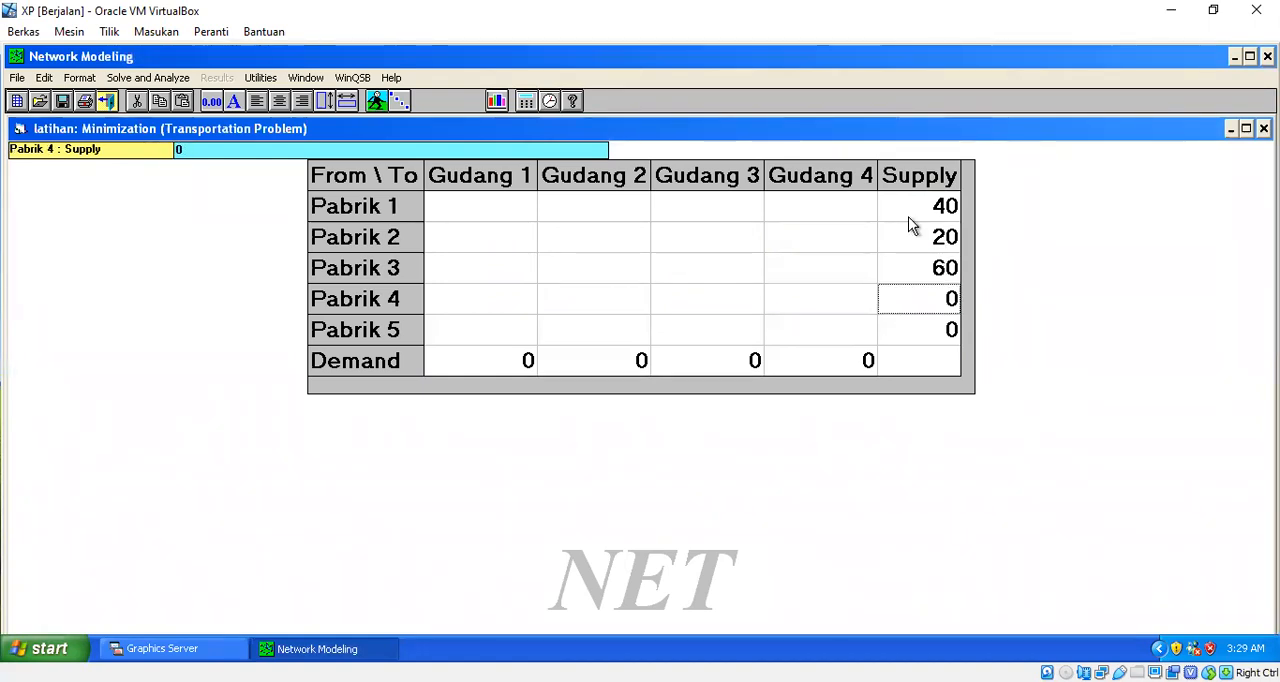
{"action": "type", "text": "30"}
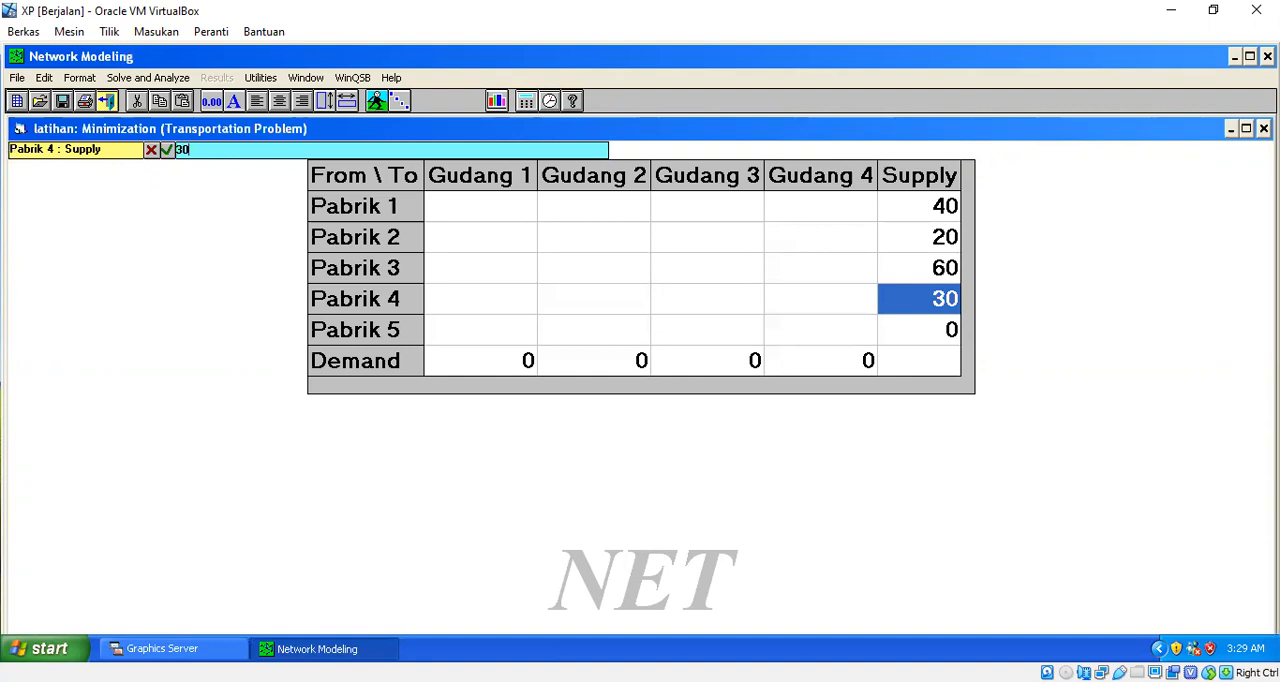
{"action": "key", "text": "Return"}
{"action": "type", "text": "50"}
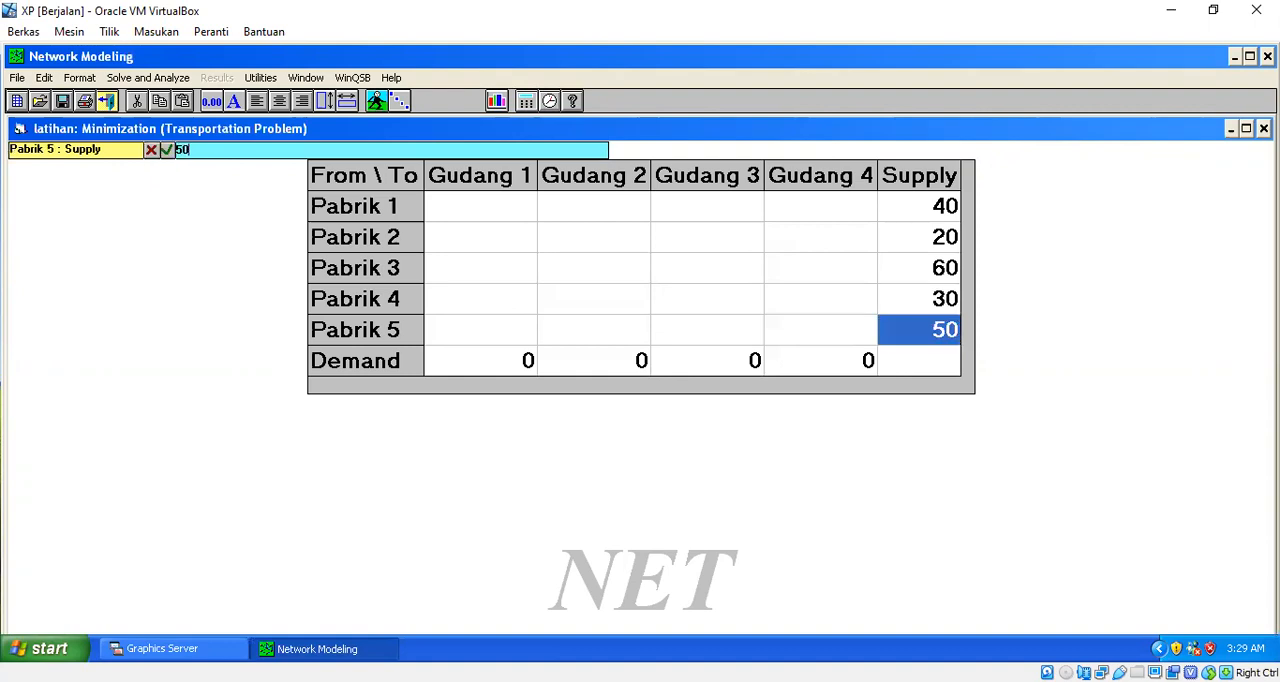
{"action": "key", "text": "Return"}
- Enter the demand values for Gudang 1 to Gudang 4 as 50, 50, 70 and 30
{"action": "key", "text": "Left"}
{"action": "key", "text": "Left"}
{"action": "key", "text": "Left"}
{"action": "key", "text": "Left"}
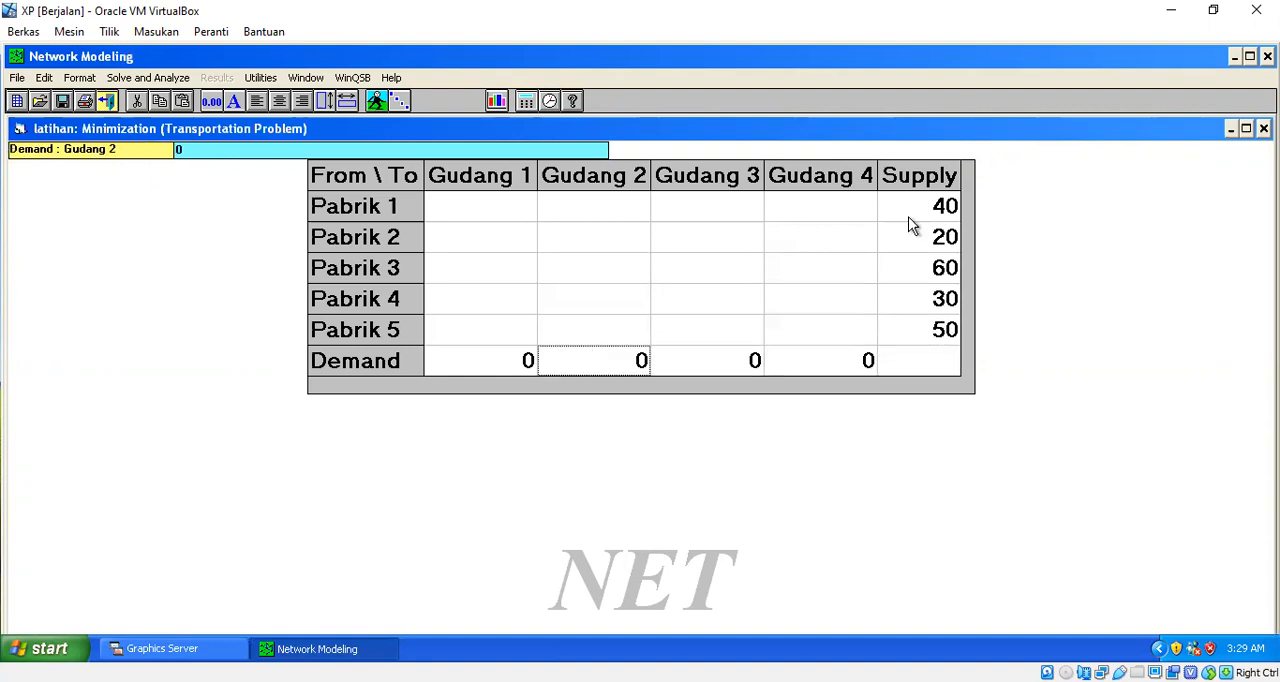
{"action": "type", "text": "50"}
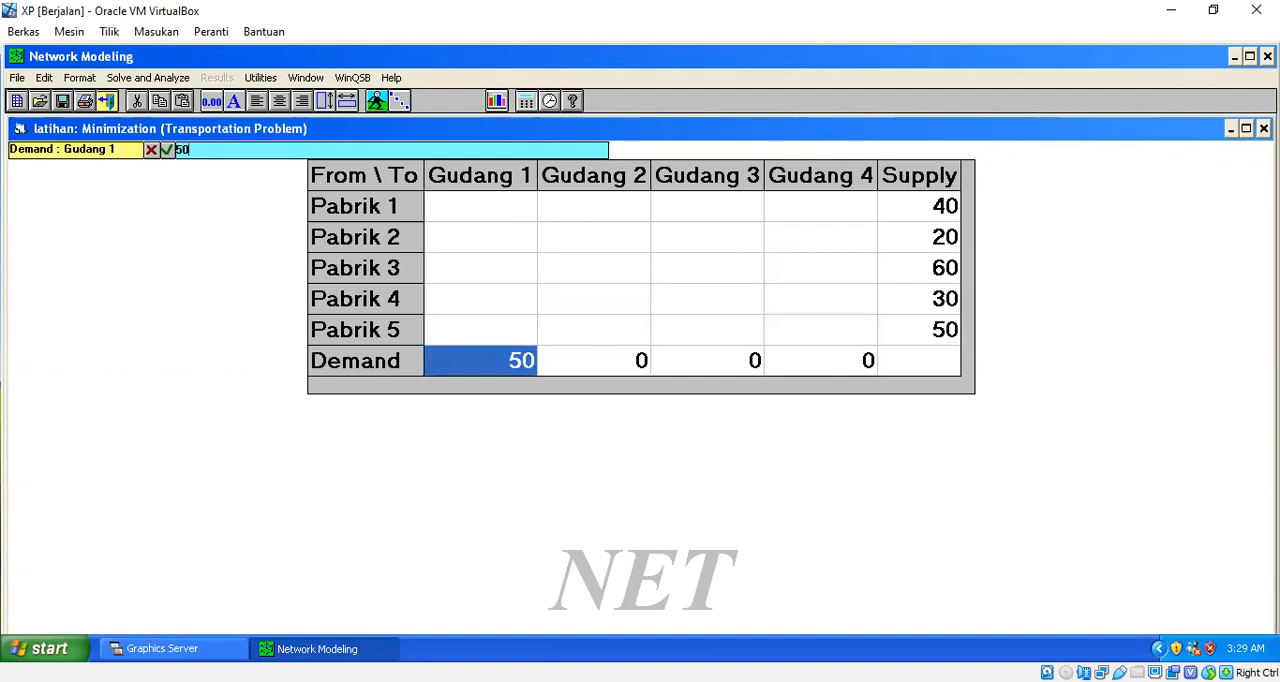
{"action": "key", "text": "Right"}
{"action": "type", "text": "50"}
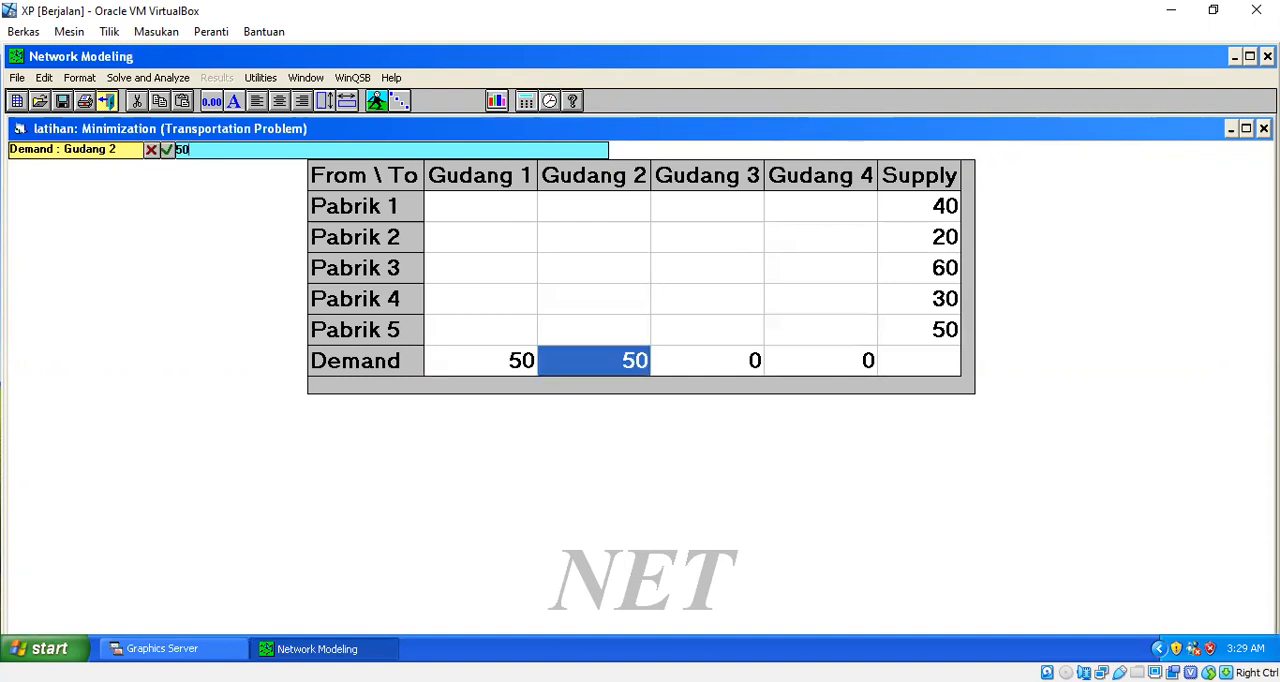
{"action": "key", "text": "Right"}
{"action": "type", "text": "70"}
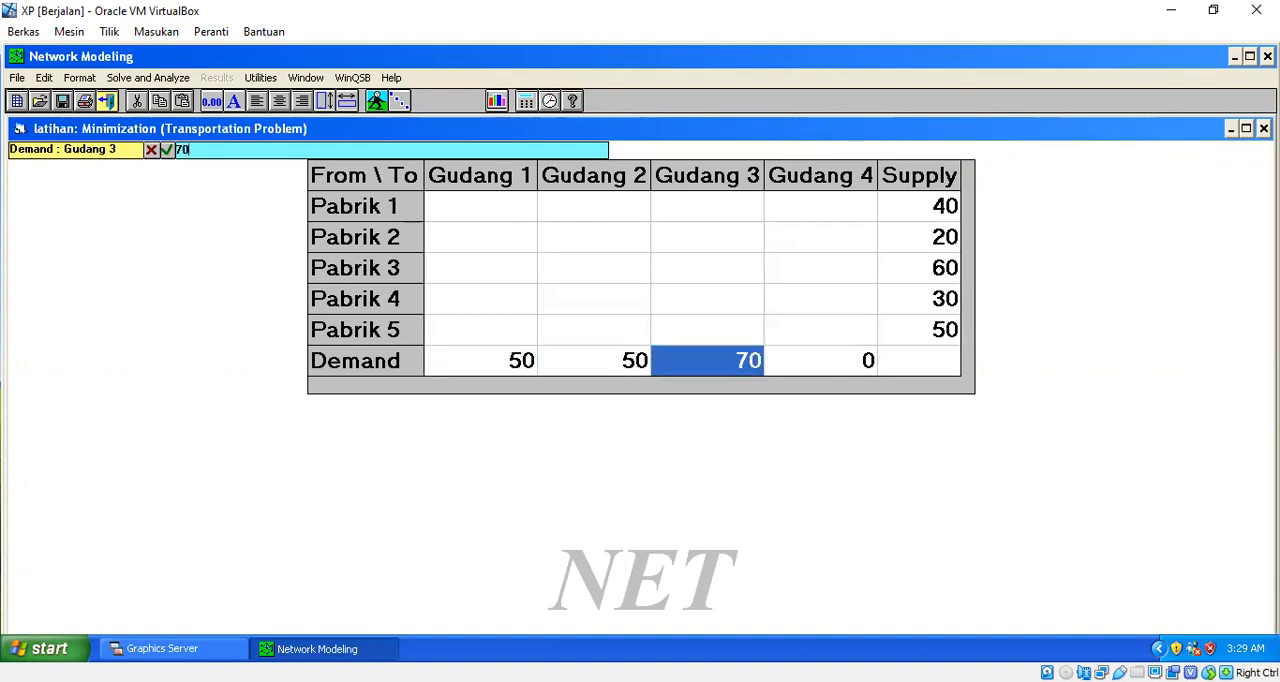
{"action": "key", "text": "Right"}
{"action": "type", "text": "30"}
{"action": "key", "text": "Right"}
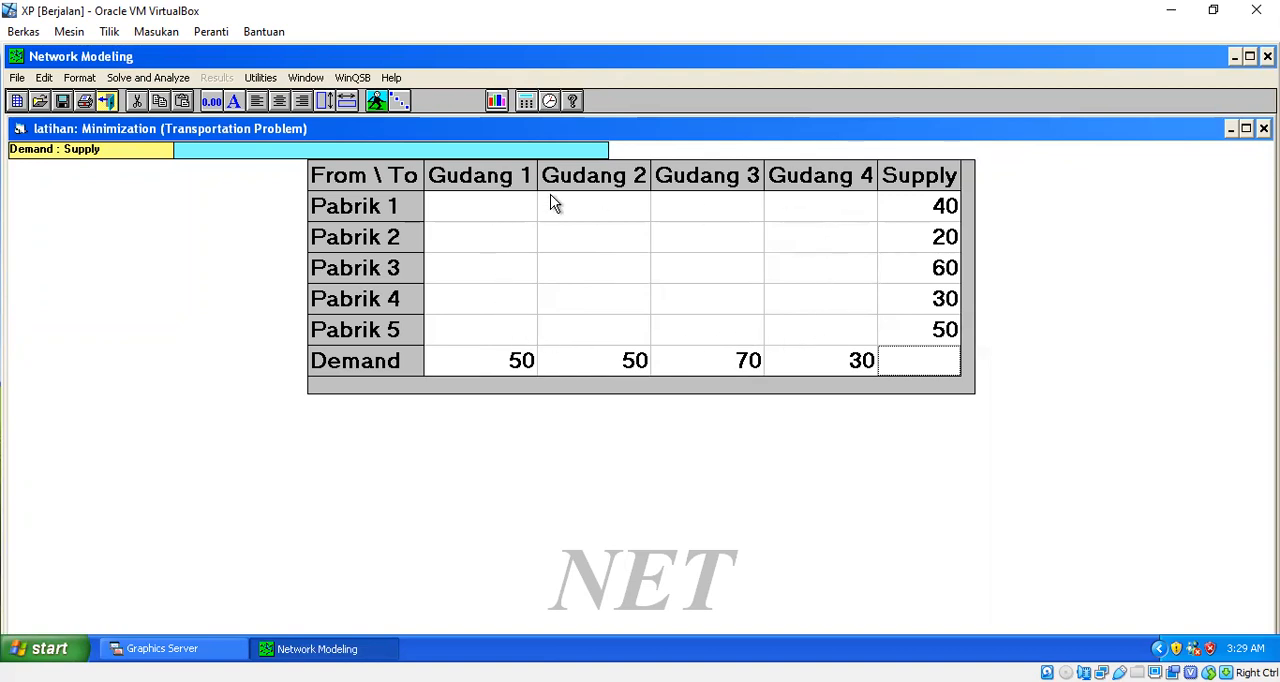
- Enter the shipping costs to Gudang 1 from Pabrik 1 to Pabrik 5 as 3, 4, 5, 2 and 1
{"action": "left_click", "coordinate": [522, 211]}
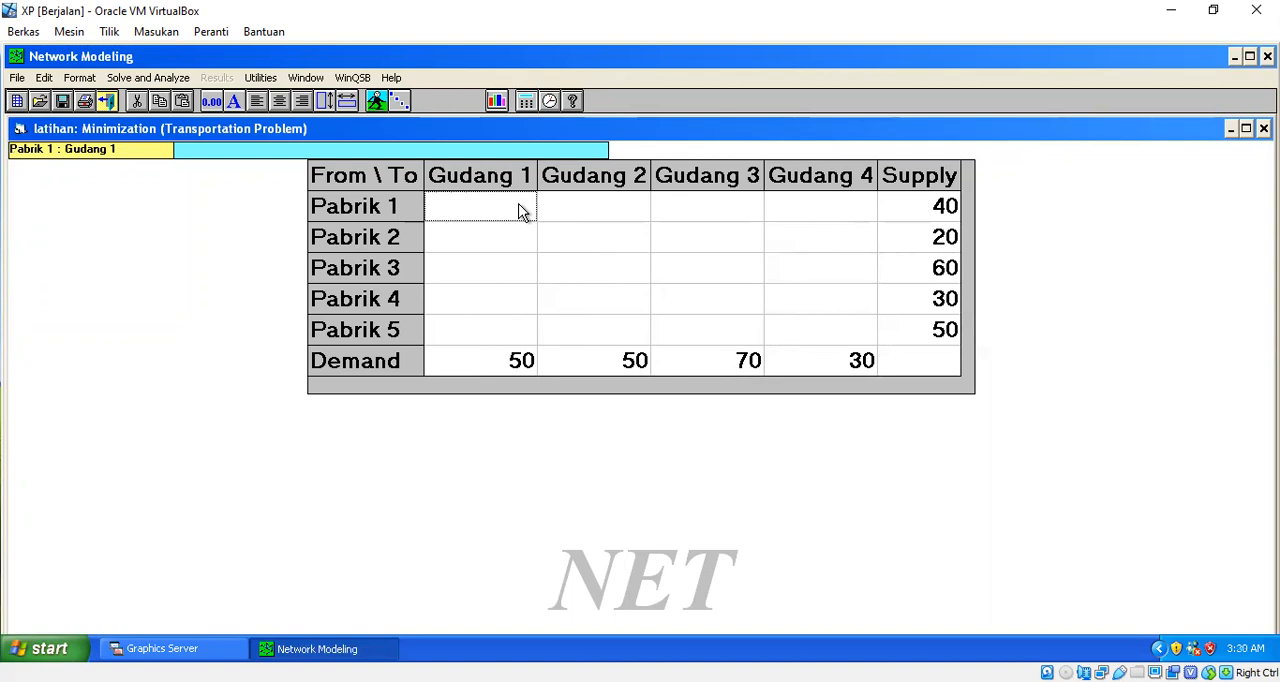
{"action": "type", "text": "3"}
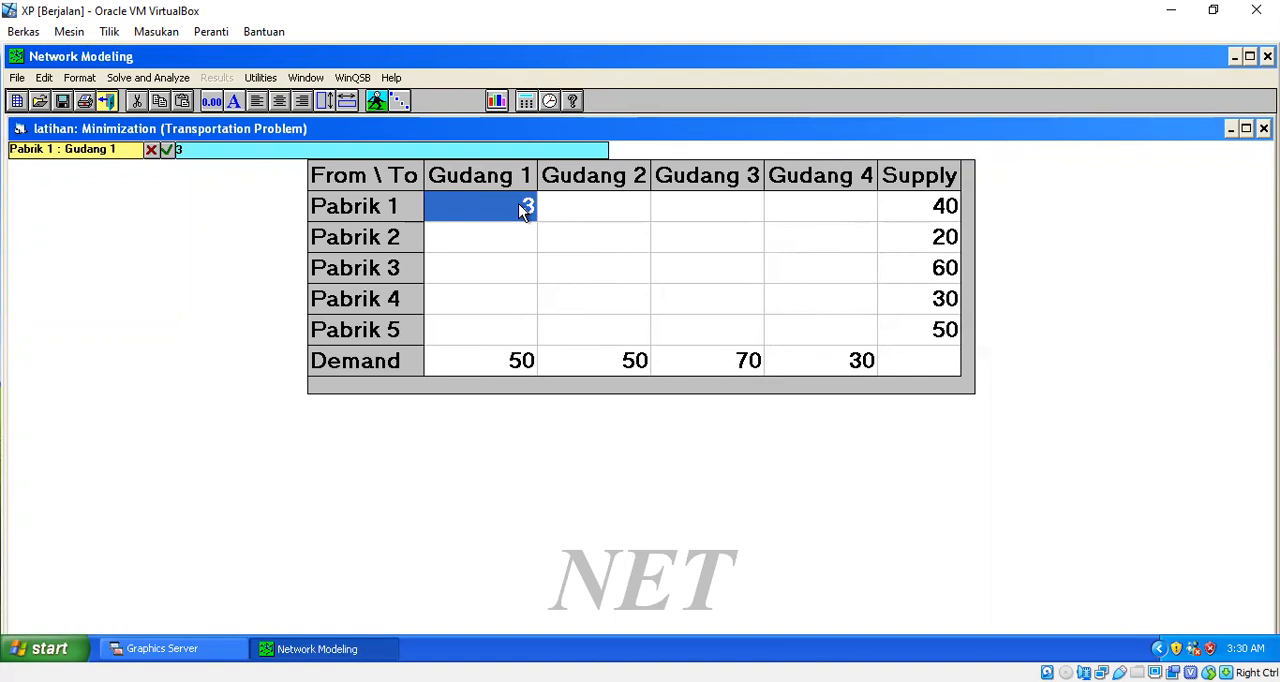
{"action": "key", "text": "Return"}
{"action": "type", "text": "4"}
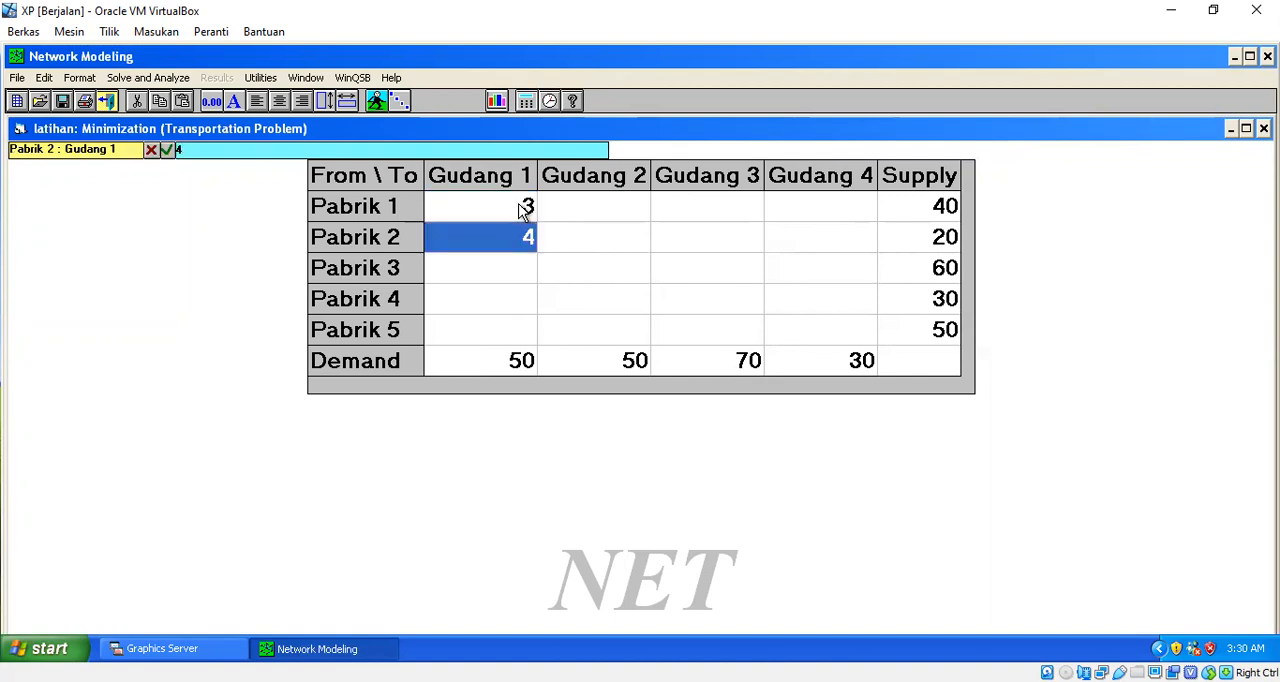
{"action": "key", "text": "Return"}
{"action": "type", "text": "5"}
{"action": "key", "text": "Return"}
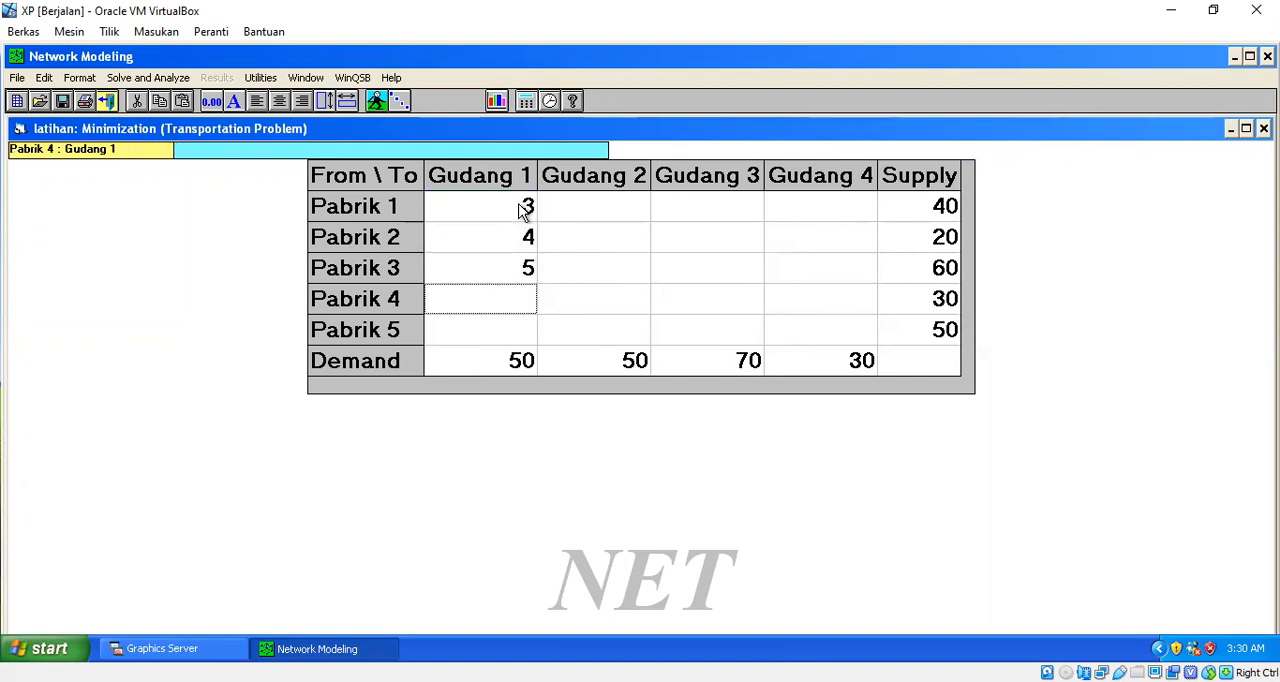
{"action": "type", "text": "2"}
{"action": "key", "text": "Return"}
{"action": "type", "text": "1"}
{"action": "key", "text": "Right"}
- Enter the shipping costs to Gudang 2 from Pabrik 1 to Pabrik 5 as 3, 5, 6, 7 and 2
{"action": "key", "text": "Up"}
{"action": "key", "text": "Up"}
{"action": "key", "text": "Up"}
{"action": "key", "text": "Up"}
{"action": "type", "text": "3"}
{"action": "key", "text": "Return"}
{"action": "type", "text": "5"}
{"action": "key", "text": "Return"}
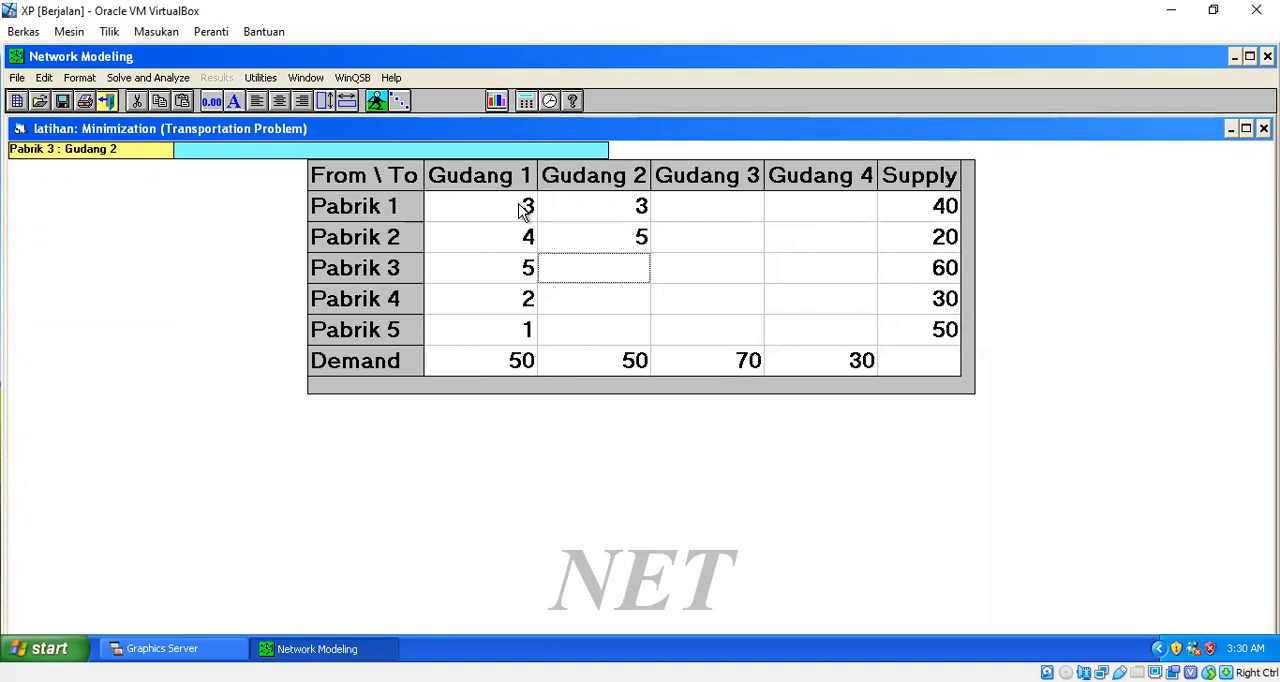
{"action": "type", "text": "6"}
{"action": "key", "text": "Return"}
{"action": "type", "text": "7"}
{"action": "key", "text": "Return"}
{"action": "type", "text": "2"}
{"action": "key", "text": "Right"}
- Enter the shipping costs to Gudang 3 from Pabrik 1 to Pabrik 5 as 2, 6, 3, 6 and 9
{"action": "key", "text": "Up"}
{"action": "key", "text": "Up"}
{"action": "key", "text": "Up"}
{"action": "key", "text": "Up"}
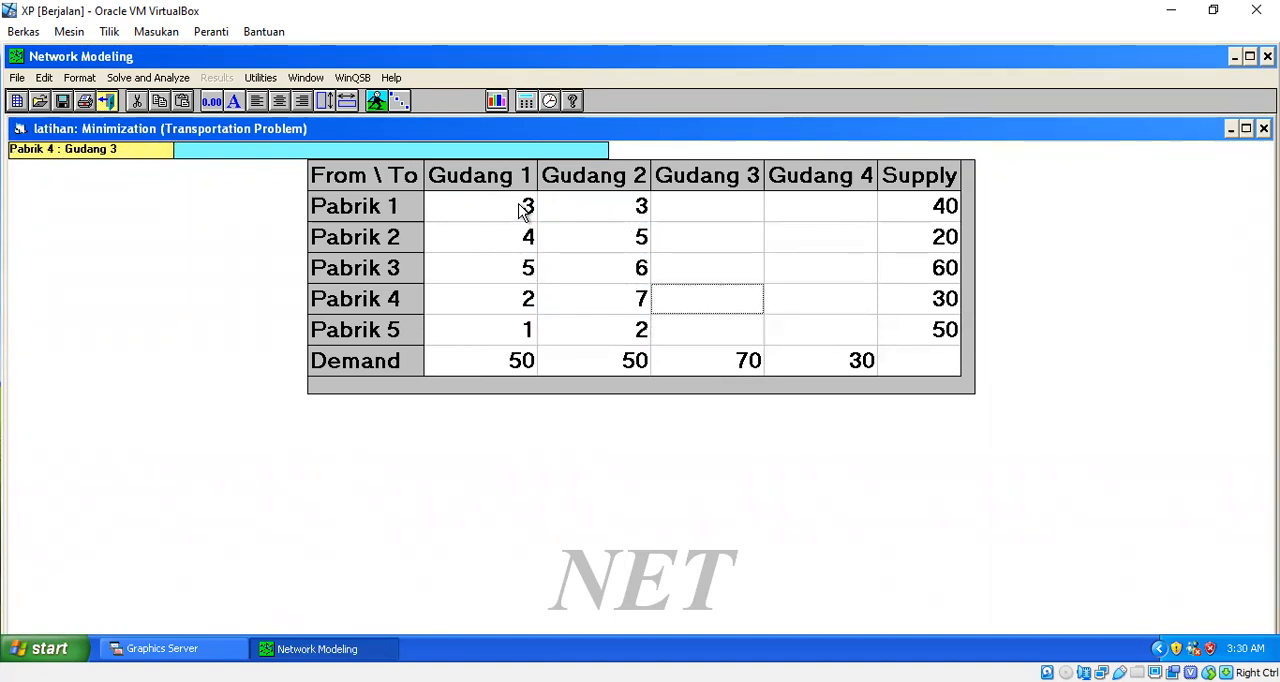
{"action": "type", "text": "2"}
{"action": "key", "text": "Return"}
{"action": "type", "text": "6"}
{"action": "key", "text": "Return"}
{"action": "type", "text": "3"}
{"action": "key", "text": "Return"}
{"action": "type", "text": "6"}
{"action": "key", "text": "Return"}
{"action": "type", "text": "9"}
{"action": "key", "text": "Right"}
- Enter the shipping costs to Gudang 4 from Pabrik 1 to Pabrik 5 as 1, 3, 3, 4 and 5
{"action": "key", "text": "Up"}
{"action": "key", "text": "Up"}
{"action": "key", "text": "Up"}
{"action": "key", "text": "Up"}
{"action": "type", "text": "1"}
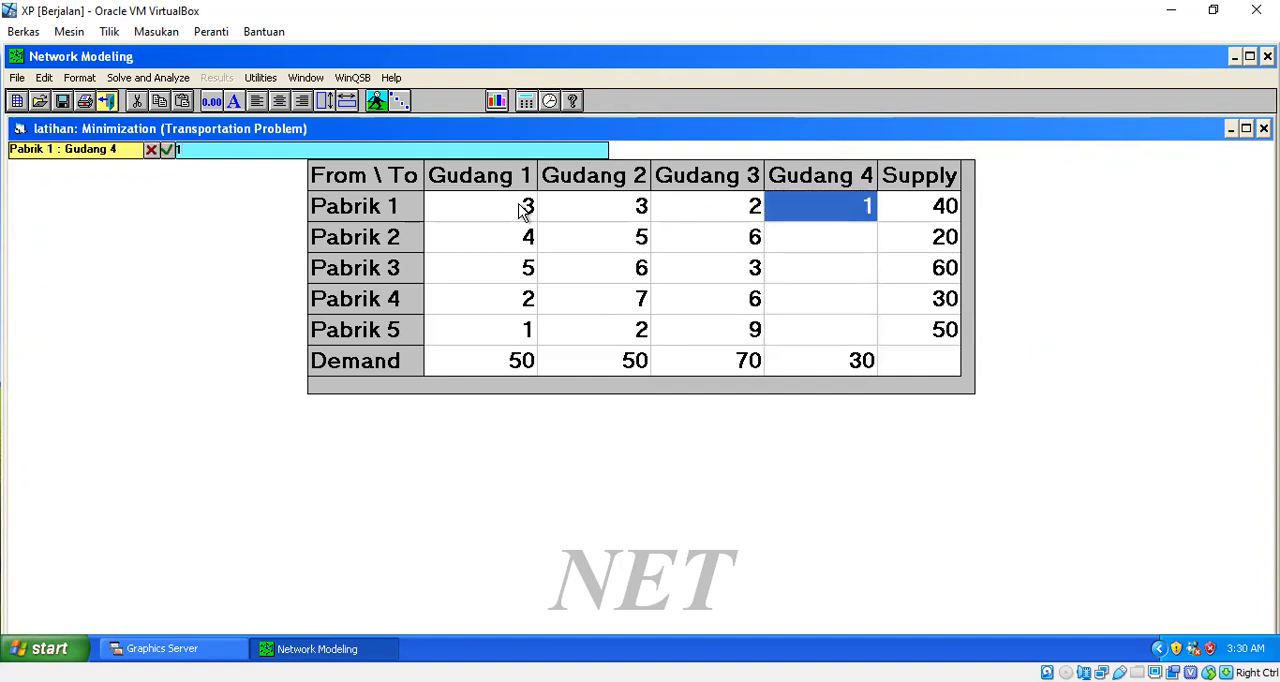
{"action": "key", "text": "Return"}
{"action": "type", "text": "3"}
{"action": "key", "text": "Return"}
{"action": "type", "text": "3"}
{"action": "key", "text": "Return"}
{"action": "type", "text": "4"}
{"action": "key", "text": "Return"}
{"action": "type", "text": "5"}
{"action": "key", "text": "Return"}
{"action": "key", "text": "Up"}
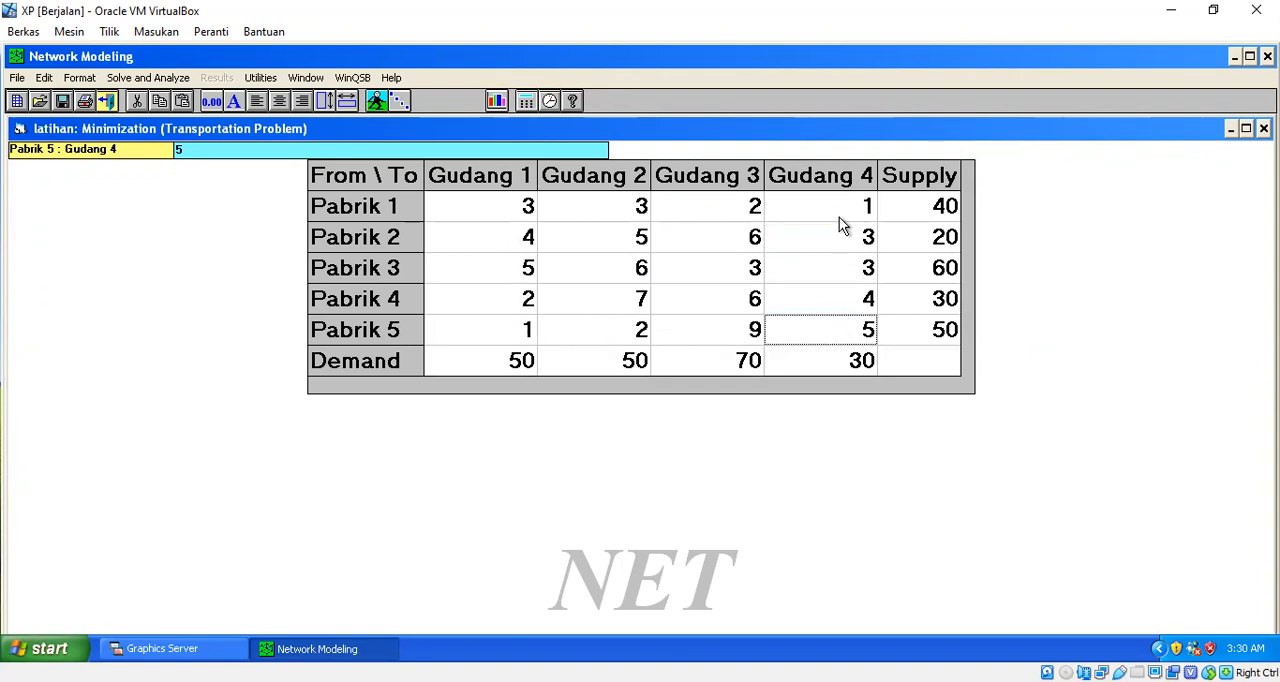
- Switch the problem's objective function criterion to Maximization
{"action": "left_click", "coordinate": [80, 78]}
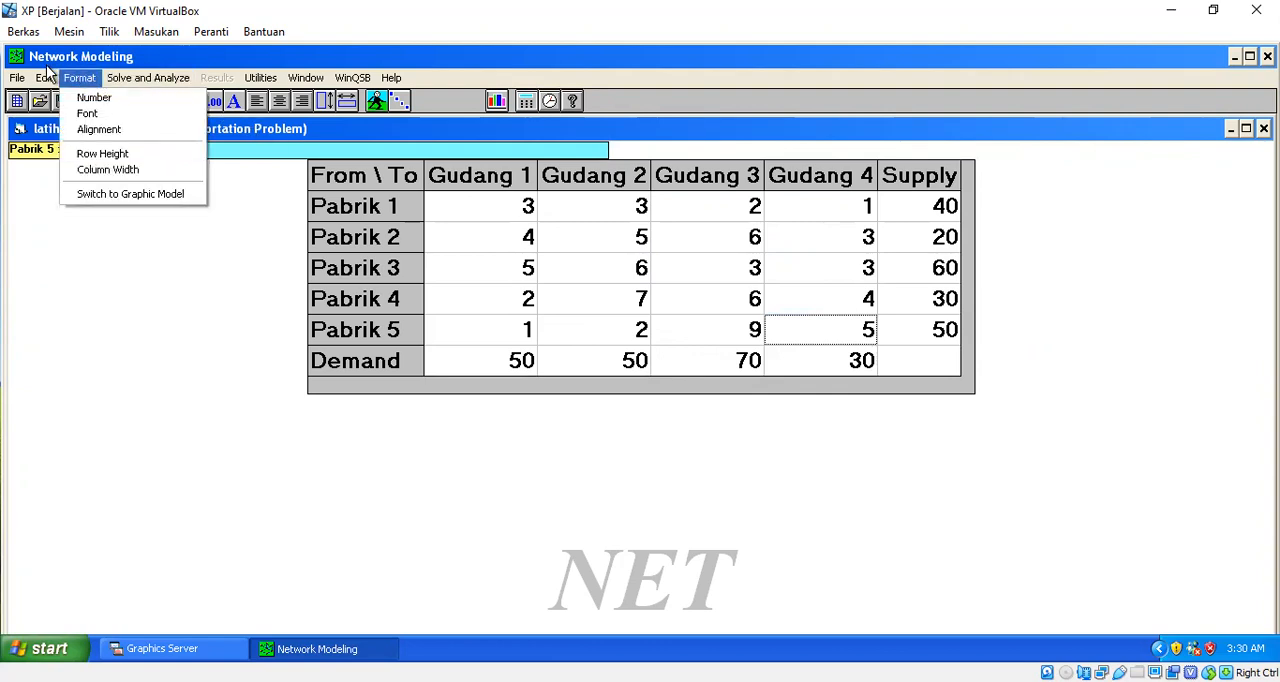
{"action": "mouse_move", "coordinate": [44, 82]}
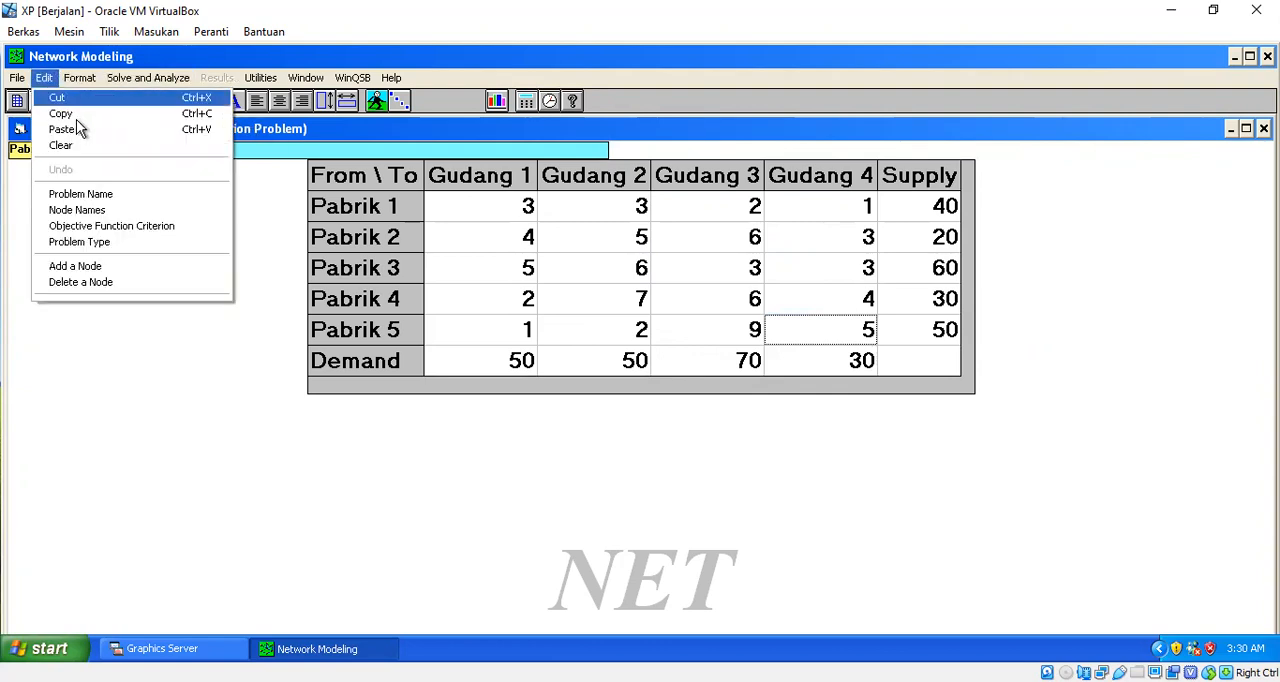
{"action": "left_click", "coordinate": [138, 230]}
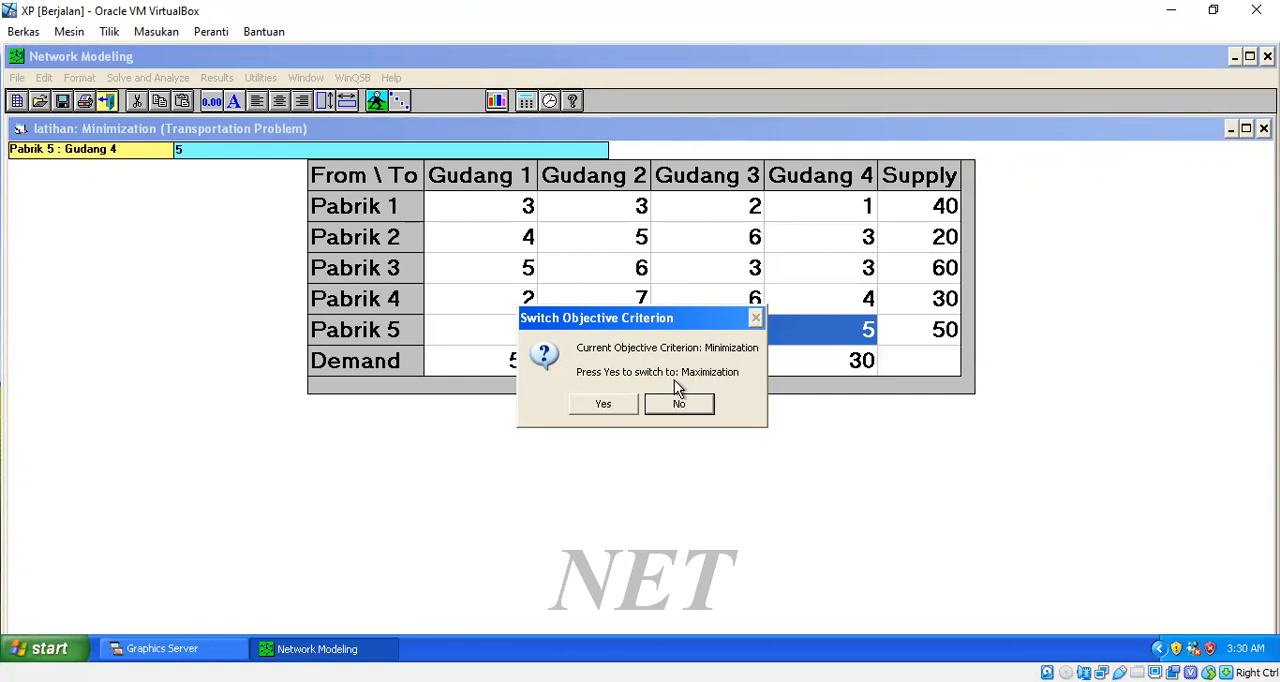
{"action": "left_click", "coordinate": [603, 404]}
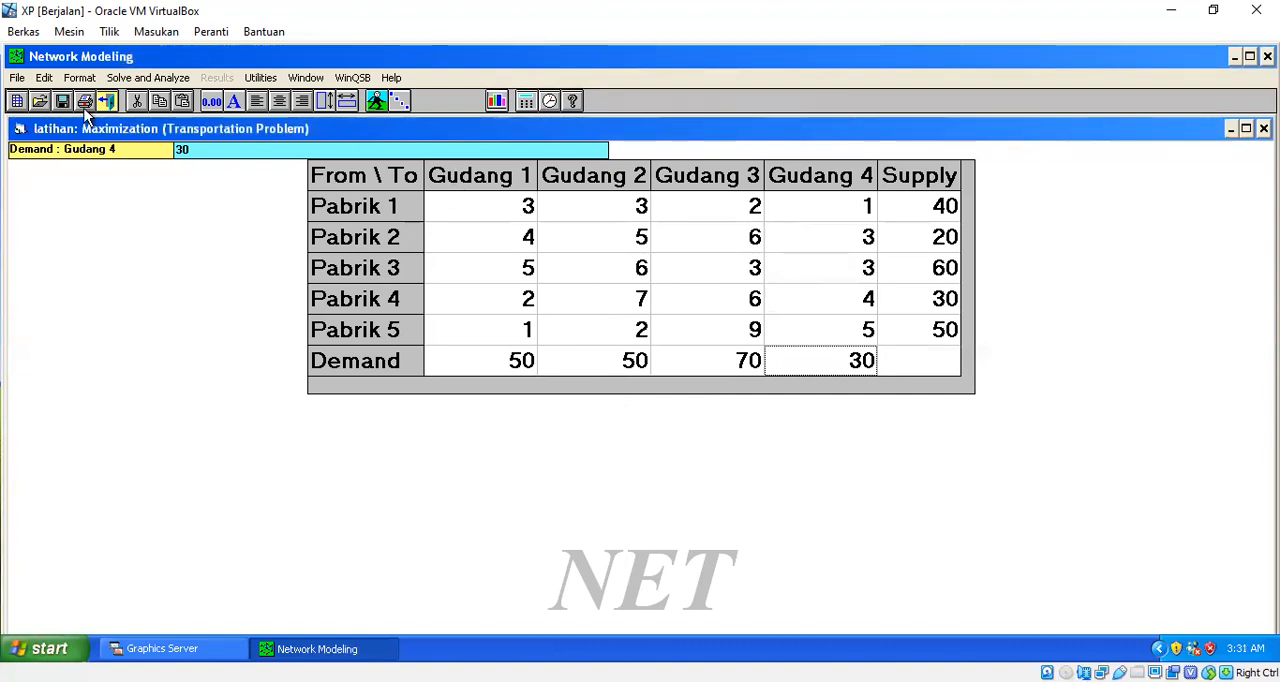
- Switch the problem's objective function criterion back to Minimization
{"action": "left_click", "coordinate": [45, 77]}
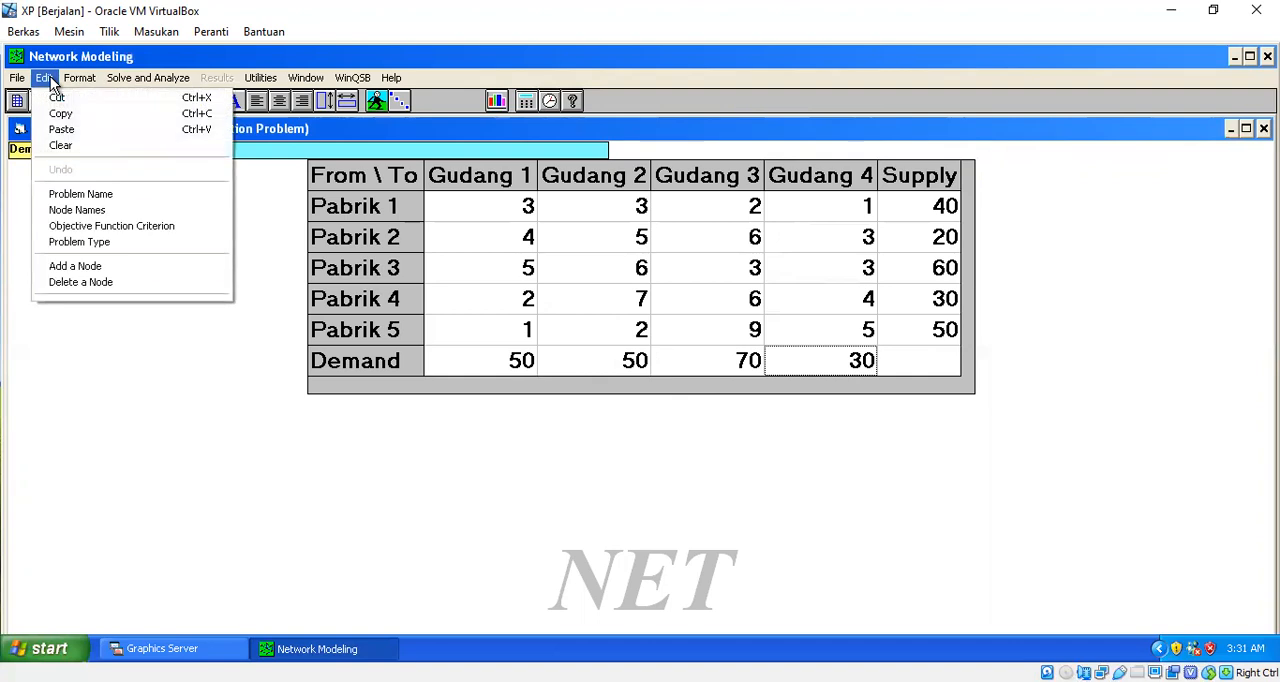
{"action": "left_click", "coordinate": [92, 226]}
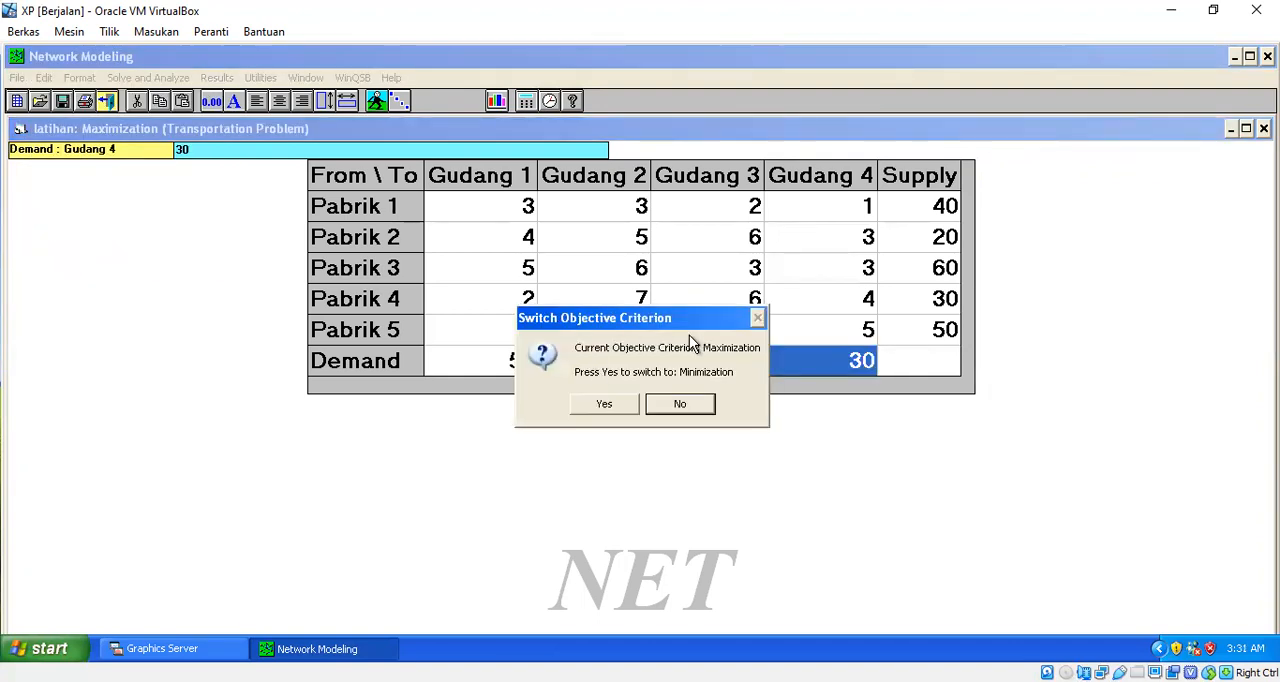
{"action": "left_click", "coordinate": [604, 404]}
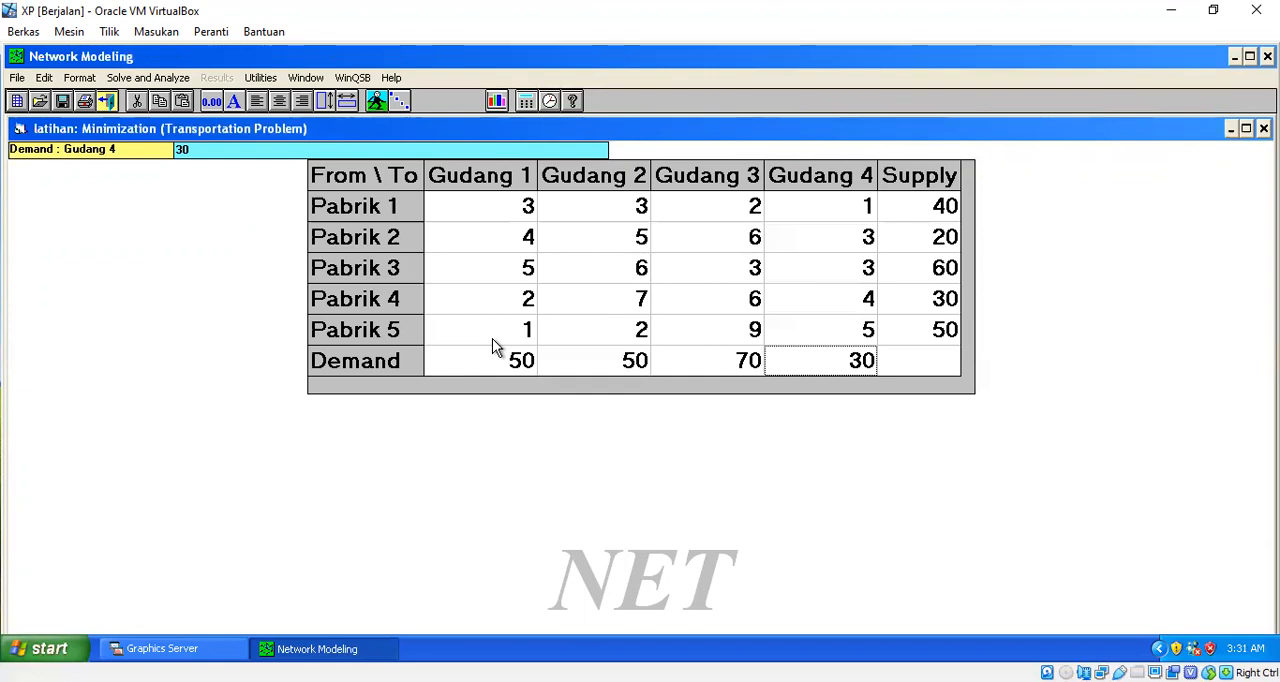
- Set the initial solution method of the transportation simplex to Northwest Corner Method (NWC) and apply it
{"action": "left_click", "coordinate": [172, 88]}
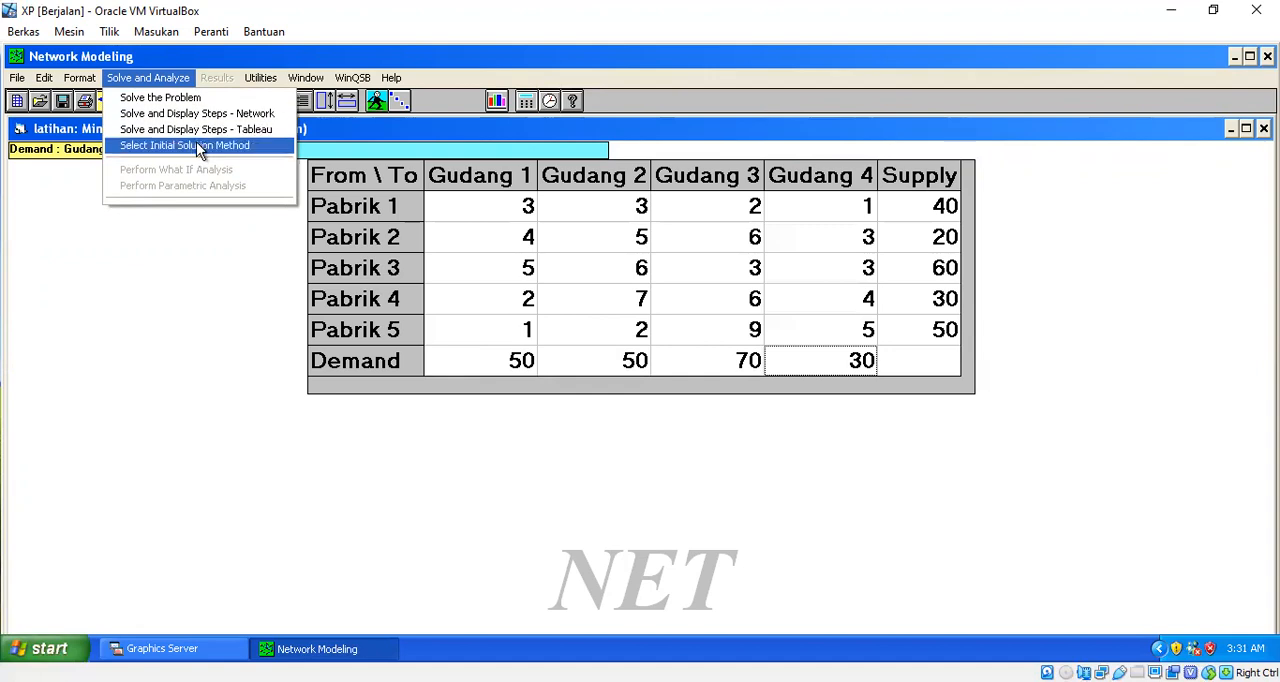
{"action": "left_click", "coordinate": [260, 145]}
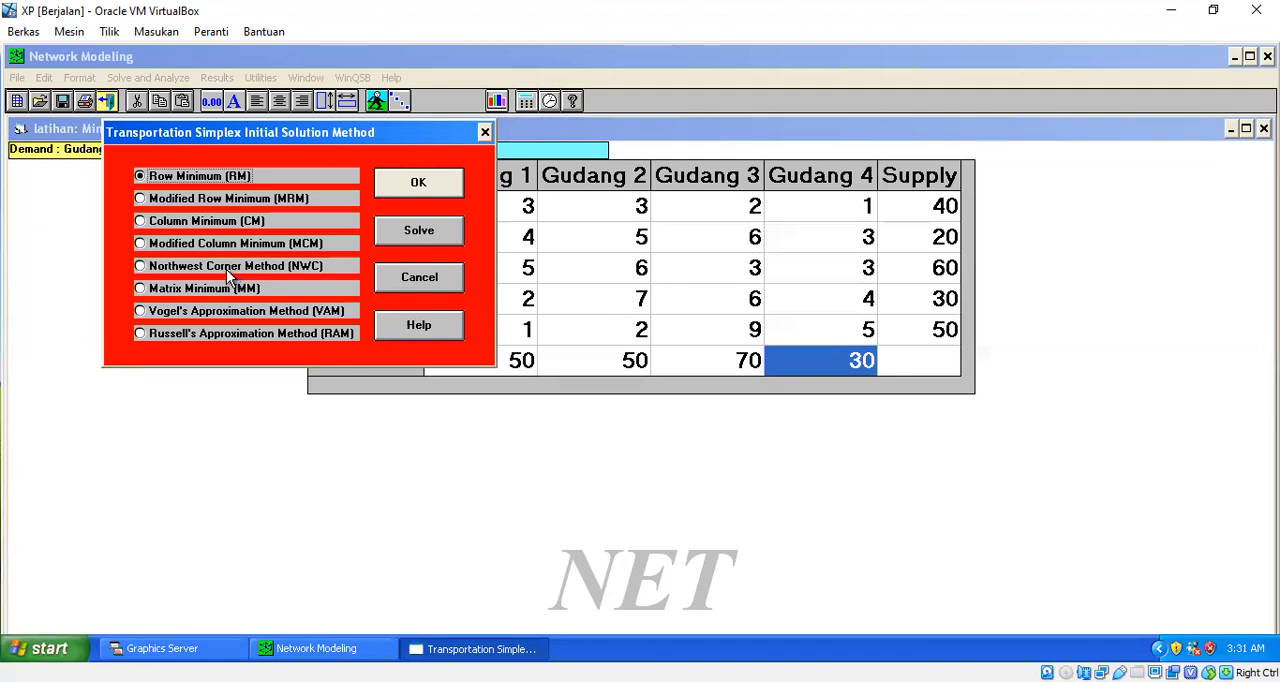
{"action": "left_click", "coordinate": [140, 266]}
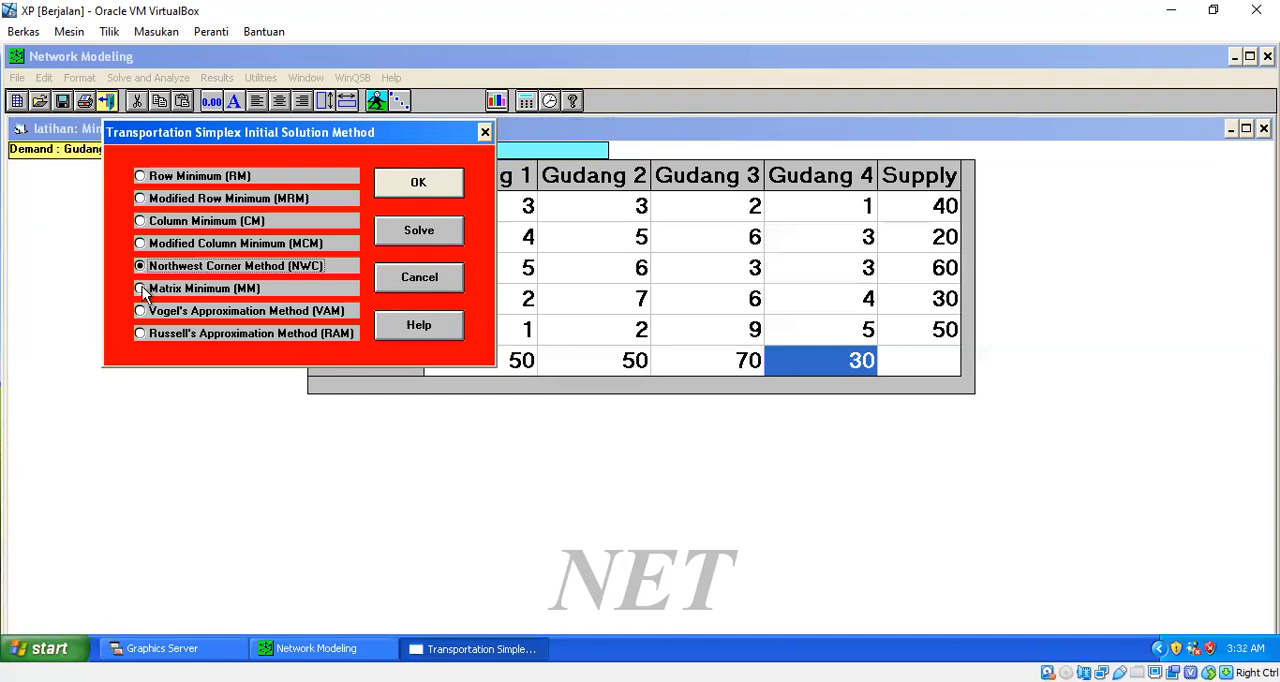
{"action": "left_click", "coordinate": [140, 288]}
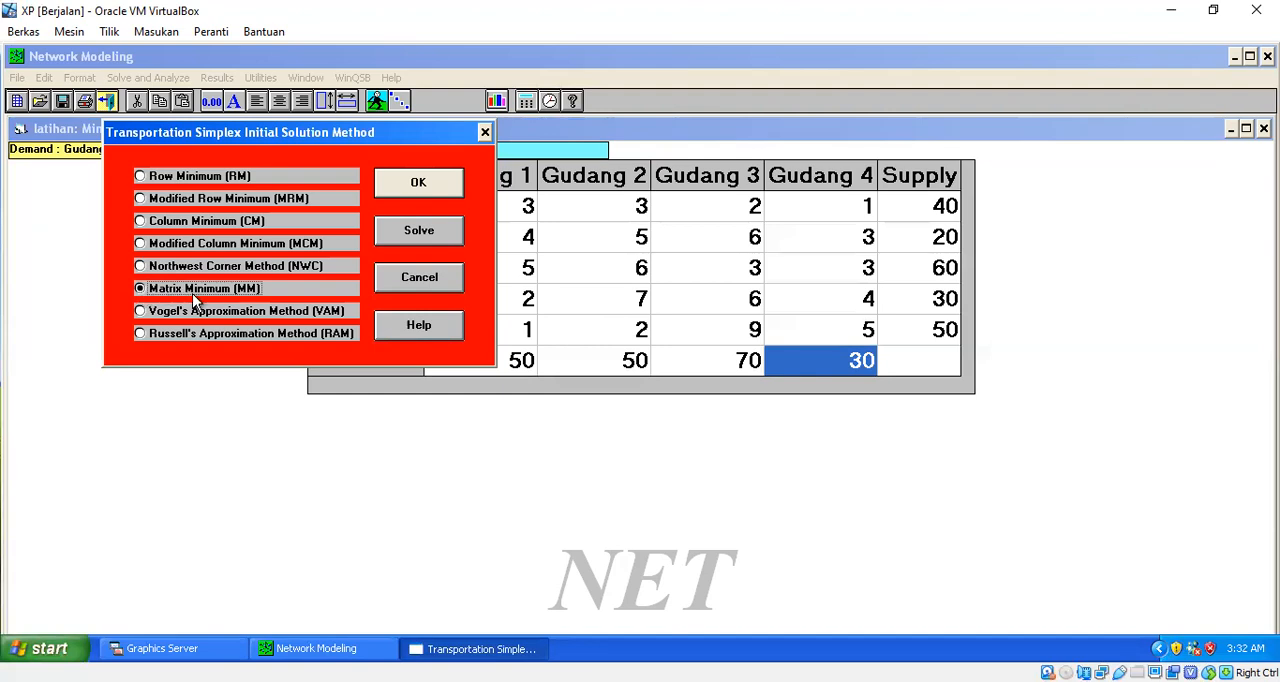
{"action": "left_click", "coordinate": [141, 311]}
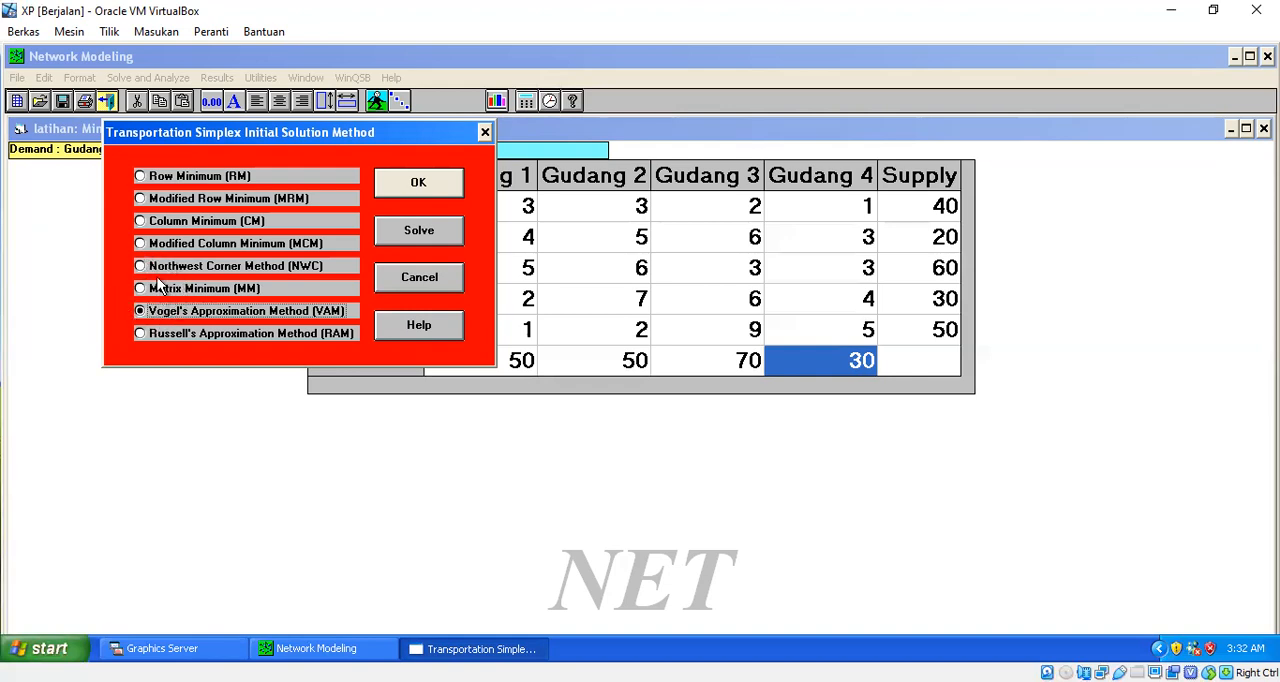
{"action": "left_click", "coordinate": [144, 270]}
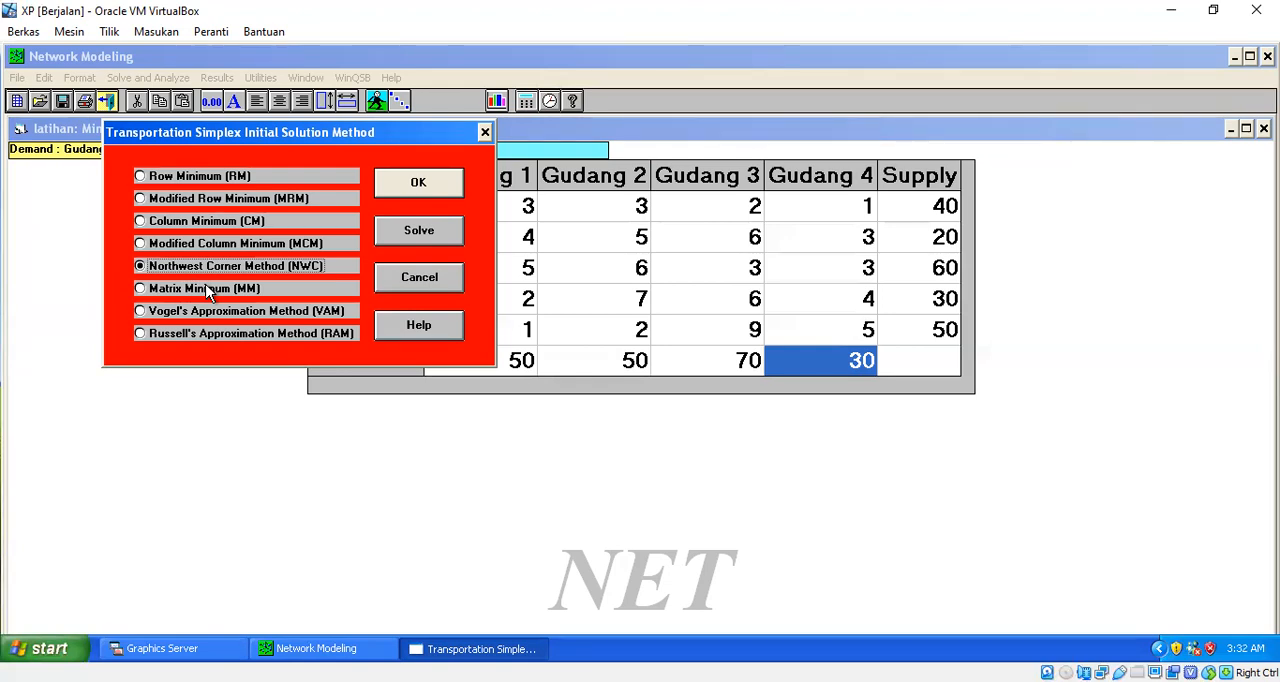
{"action": "left_click", "coordinate": [414, 181]}
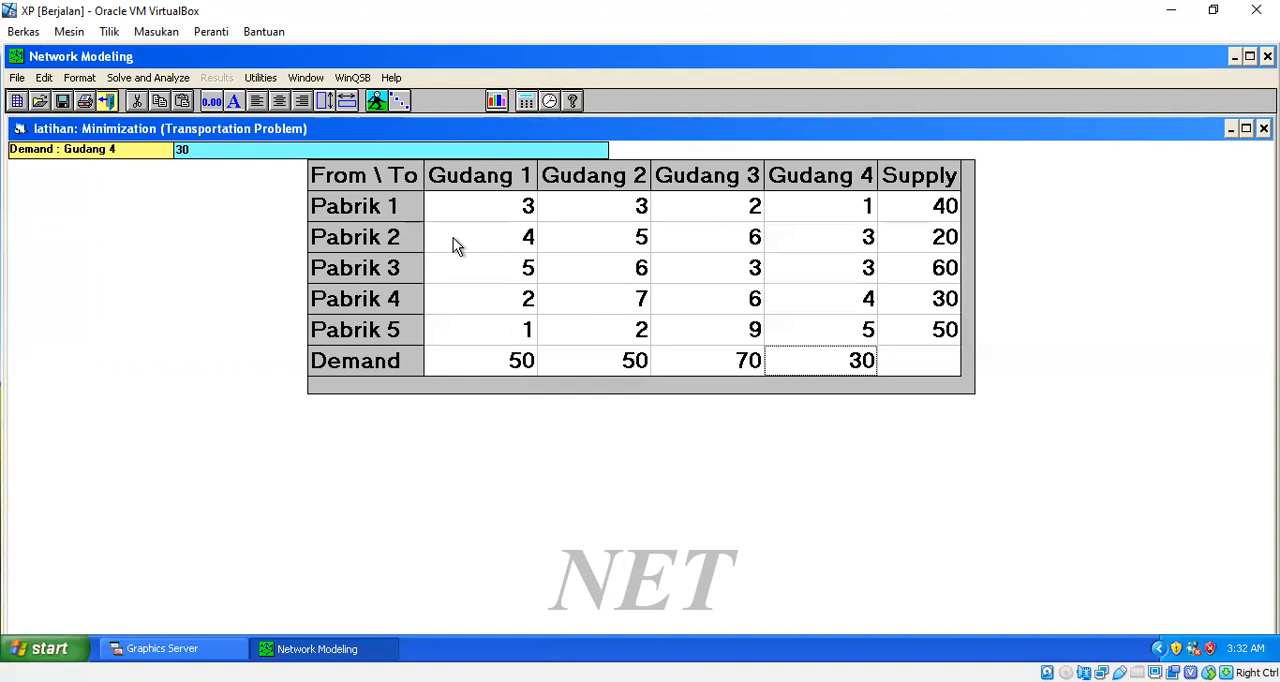
- Apply Northwest Corner Method (NWC) as the initial solution method, solve with tableau steps, and return to the data table
{"action": "left_click", "coordinate": [145, 84]}
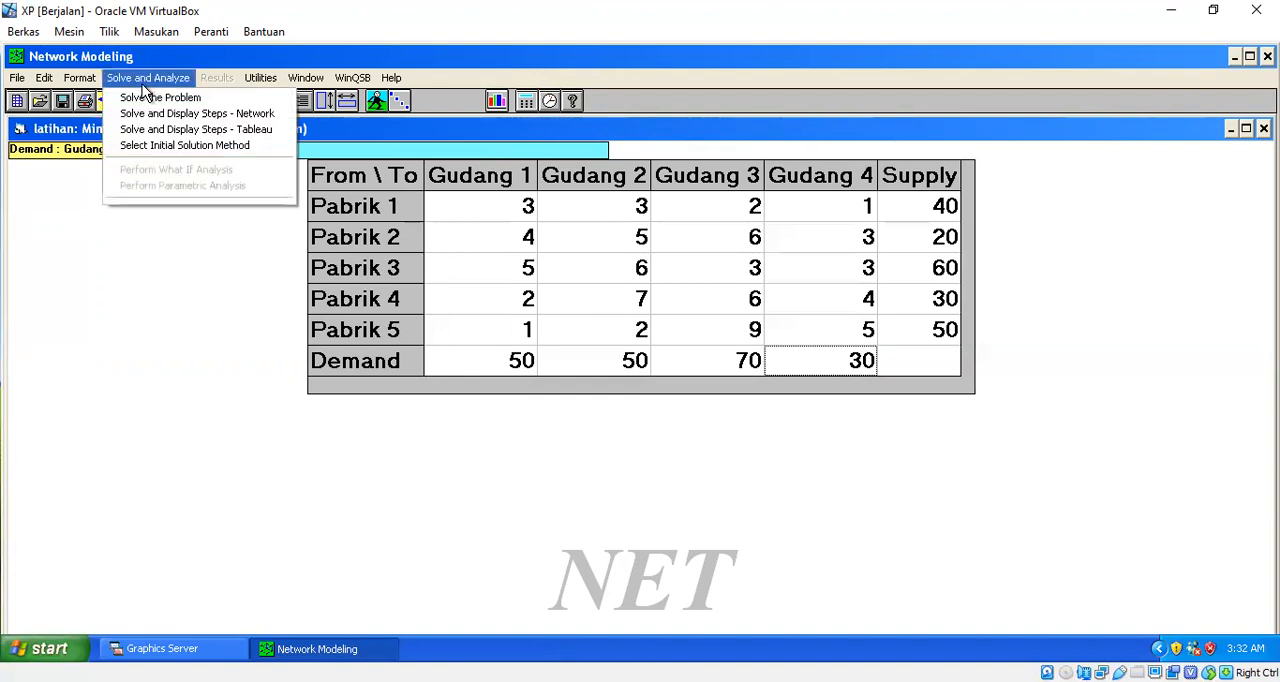
{"action": "left_click", "coordinate": [140, 149]}
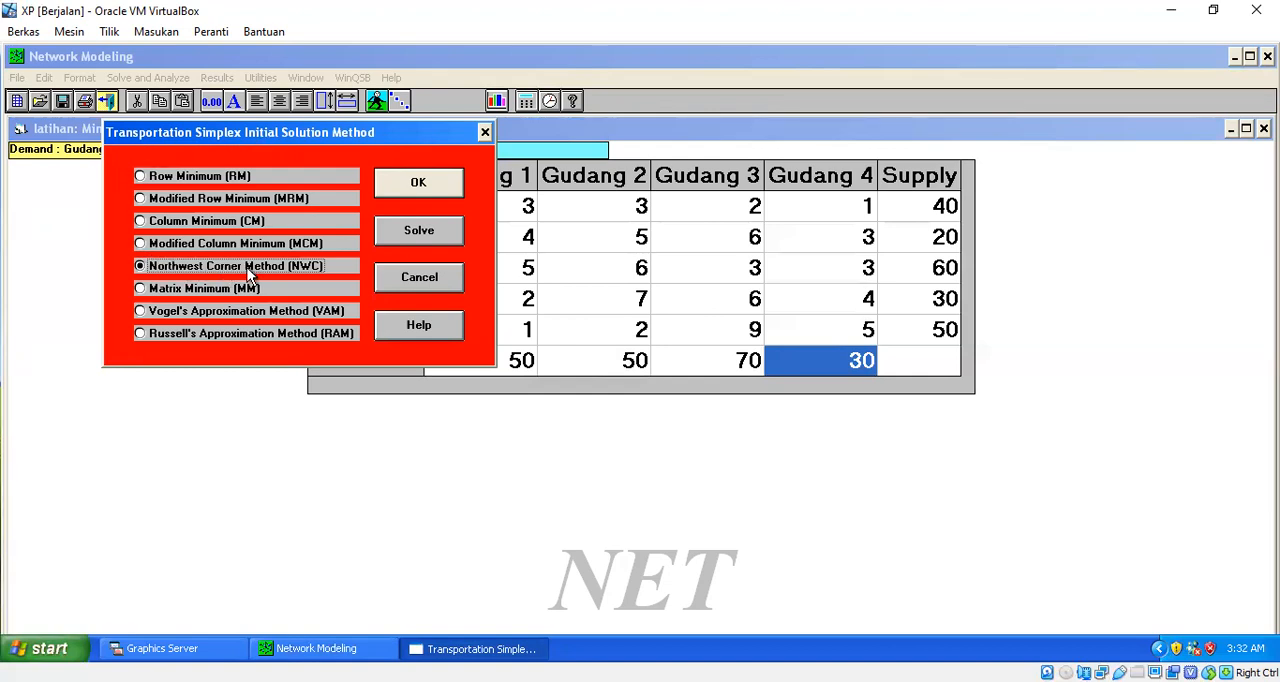
{"action": "left_click", "coordinate": [417, 188]}
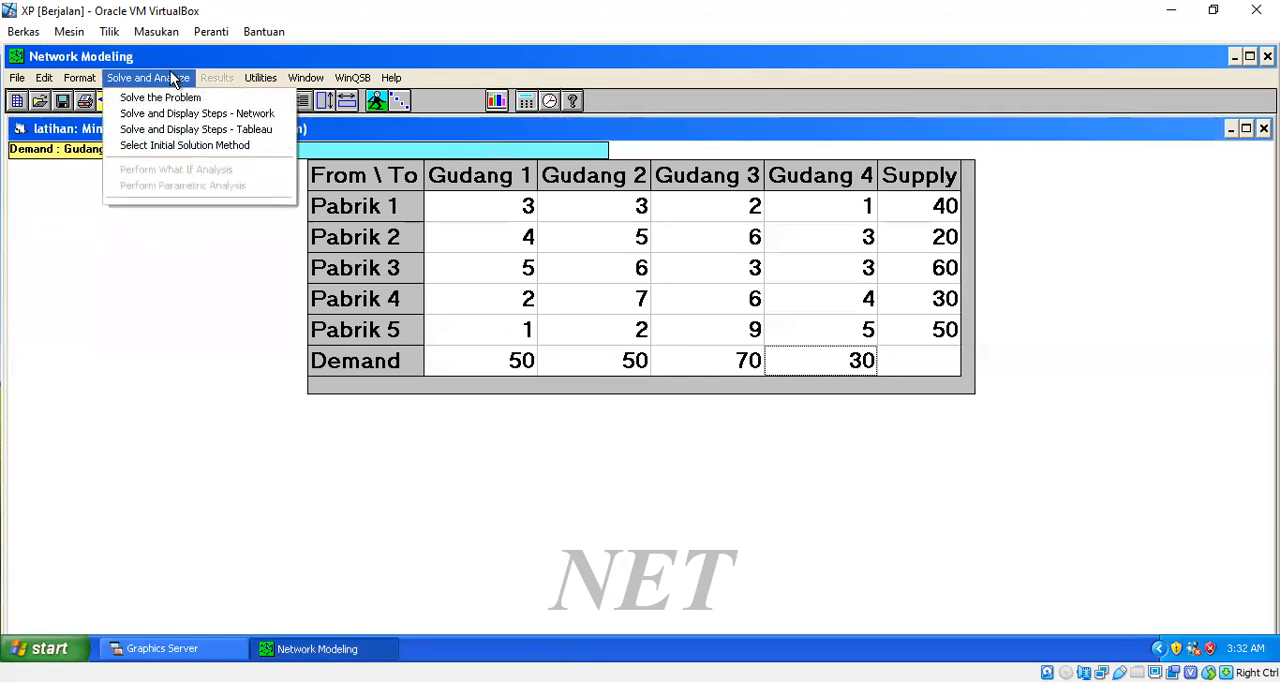
{"action": "left_click", "coordinate": [286, 131]}
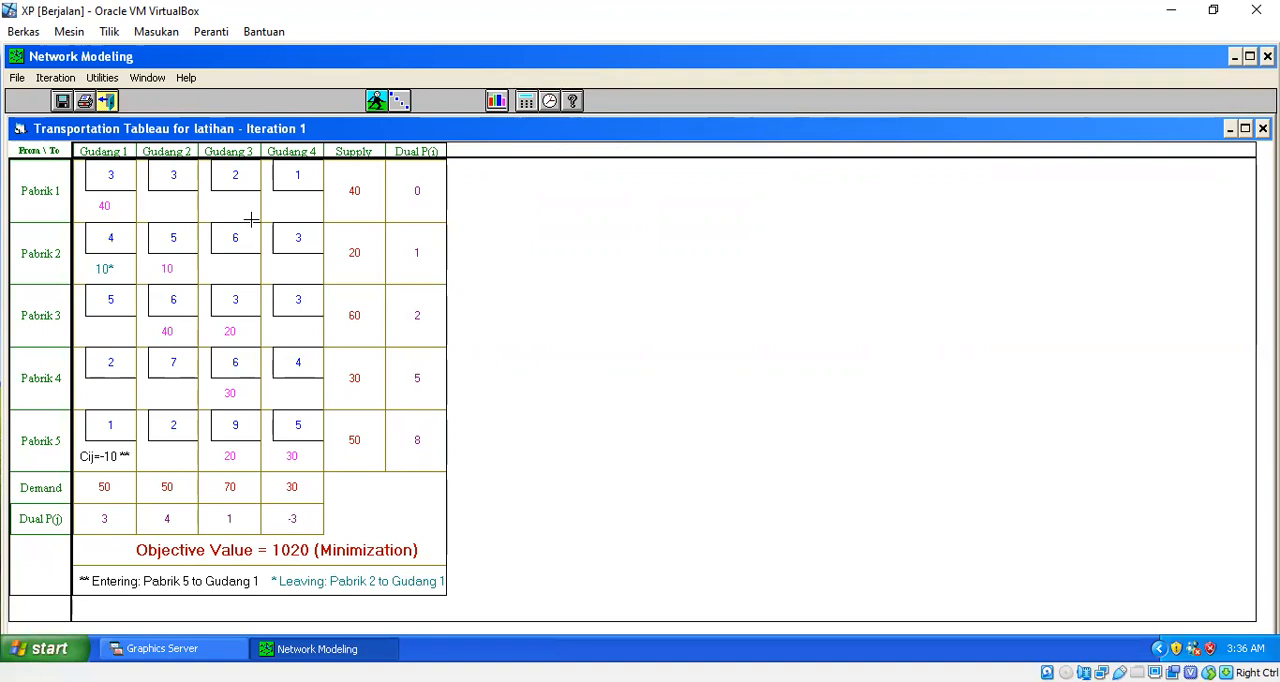
{"action": "left_click", "coordinate": [108, 101]}
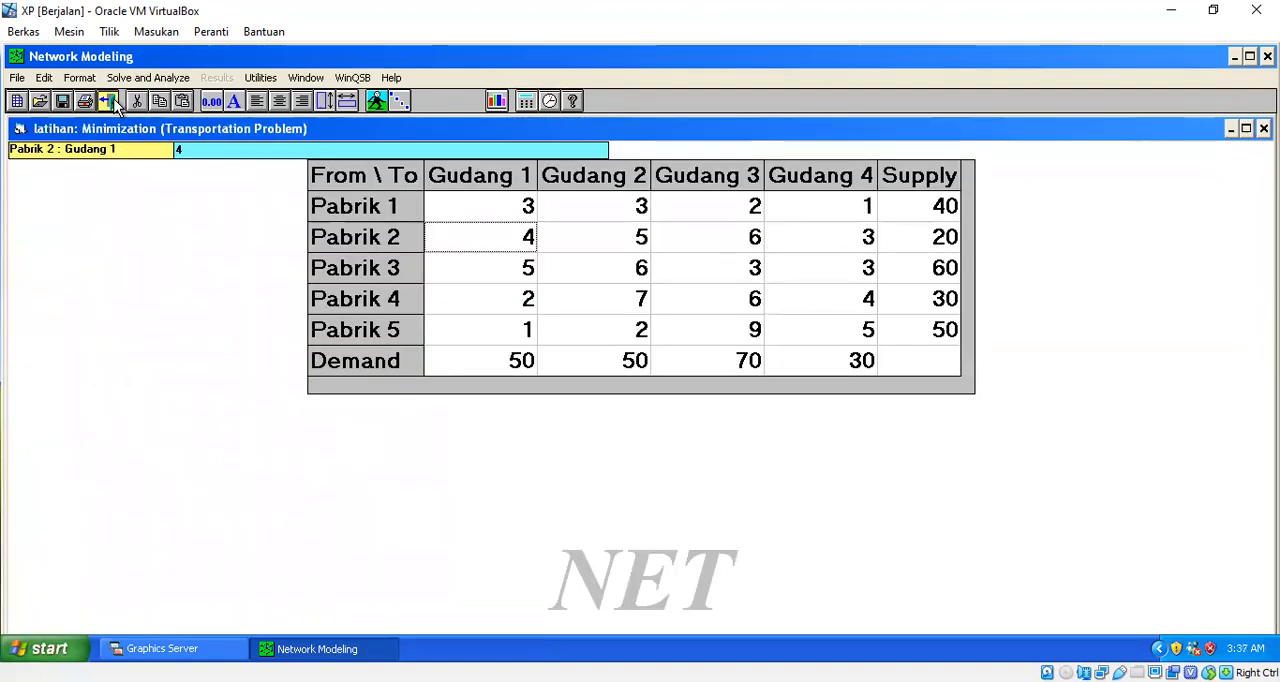
- Display the Northwest Corner solution tableau again and close it
{"action": "left_click", "coordinate": [150, 78]}
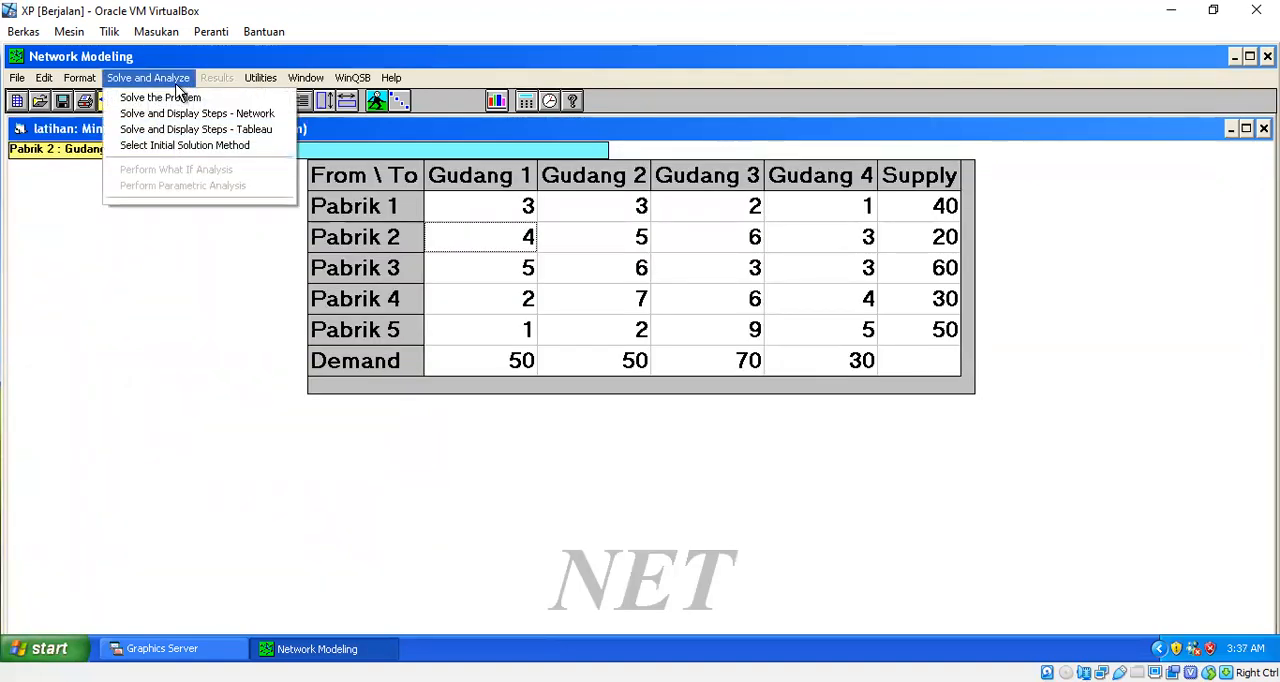
{"action": "left_click", "coordinate": [166, 134]}
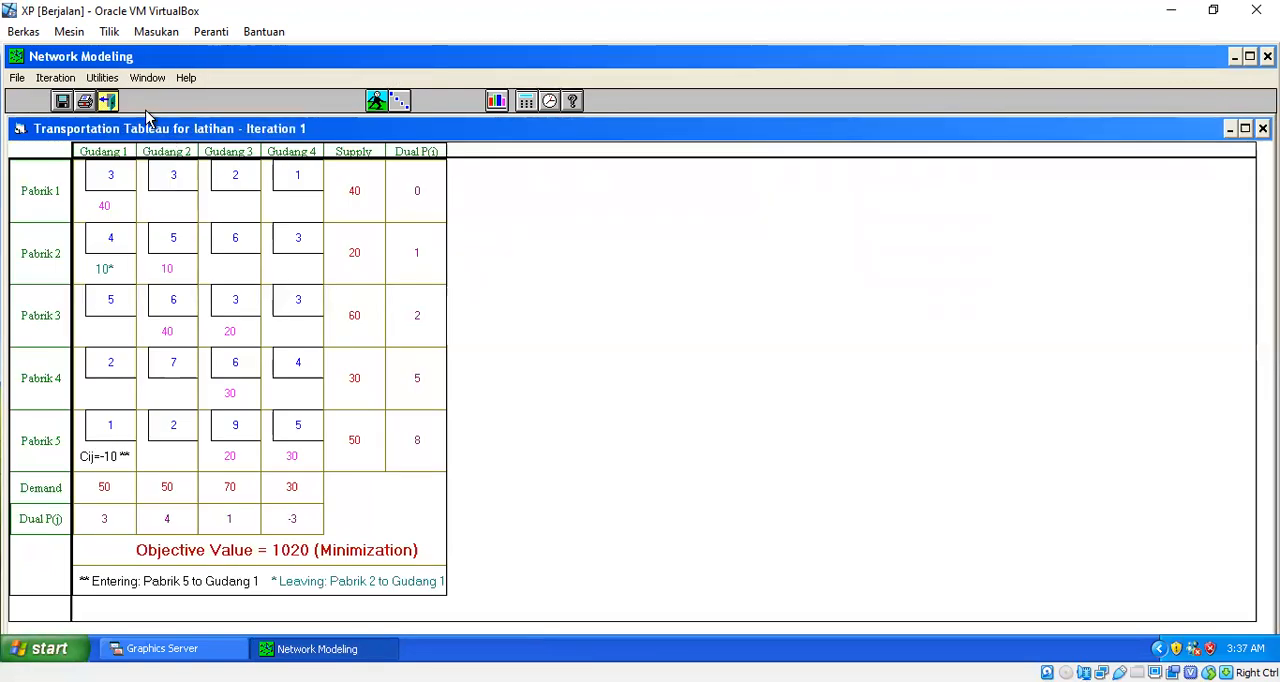
{"action": "left_click", "coordinate": [108, 101]}
- Set the initial solution method to Matrix Minimum (MM), solve with tableau steps, and close the resulting tableau
{"action": "left_click", "coordinate": [142, 80]}
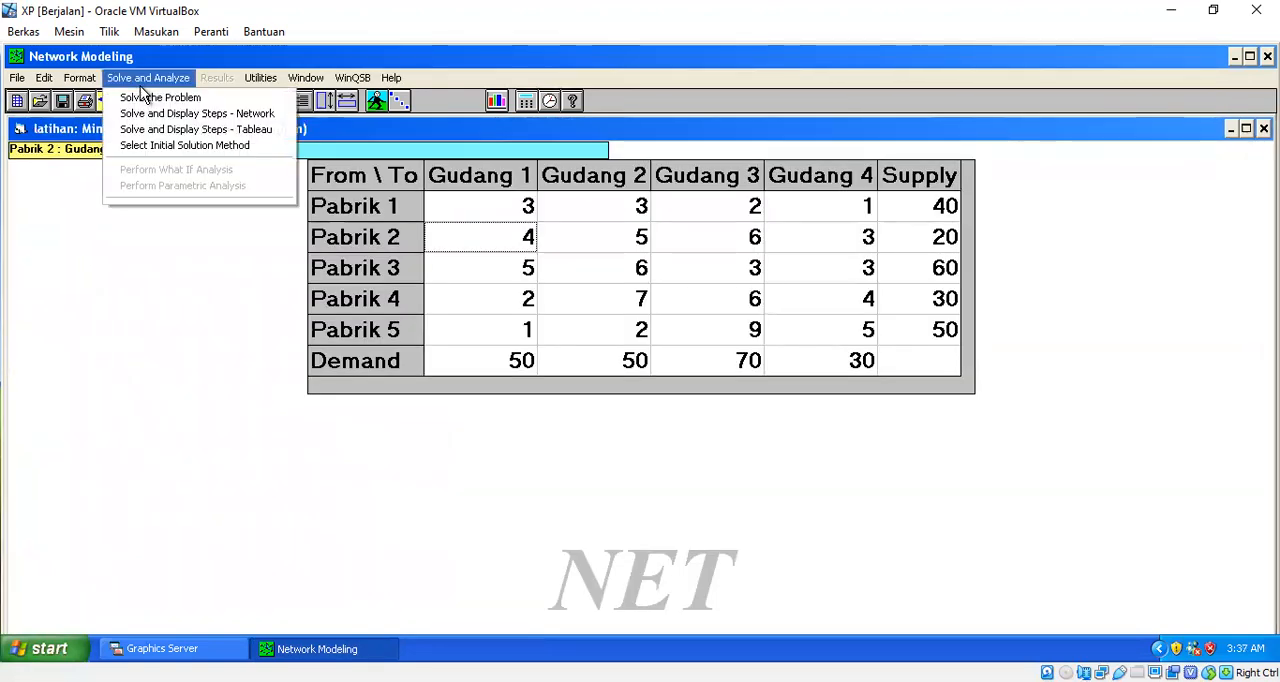
{"action": "left_click", "coordinate": [161, 153]}
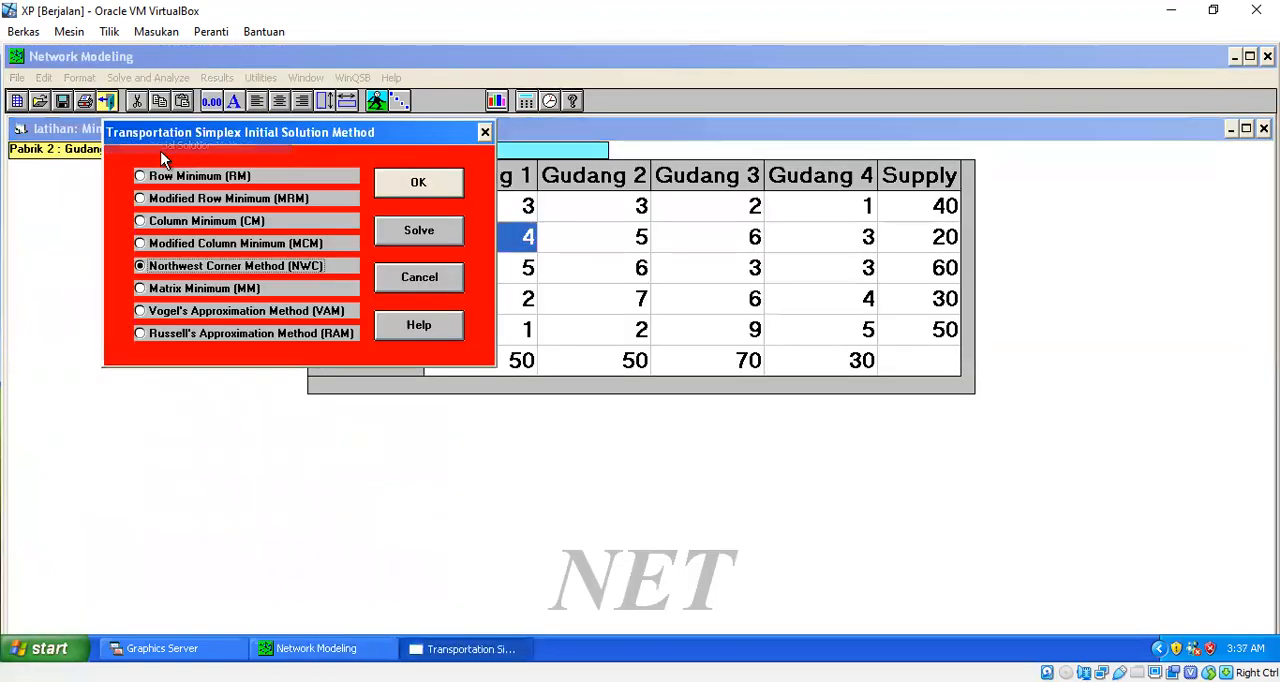
{"action": "left_click", "coordinate": [186, 291]}
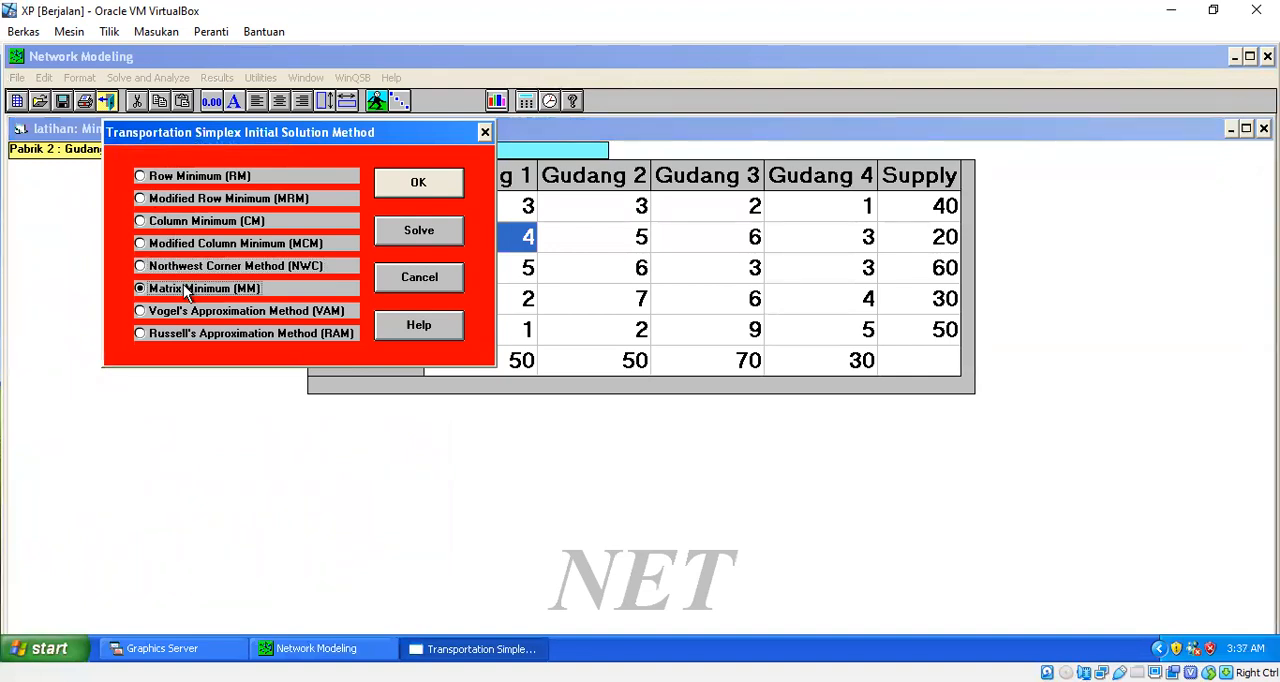
{"action": "left_click", "coordinate": [428, 190]}
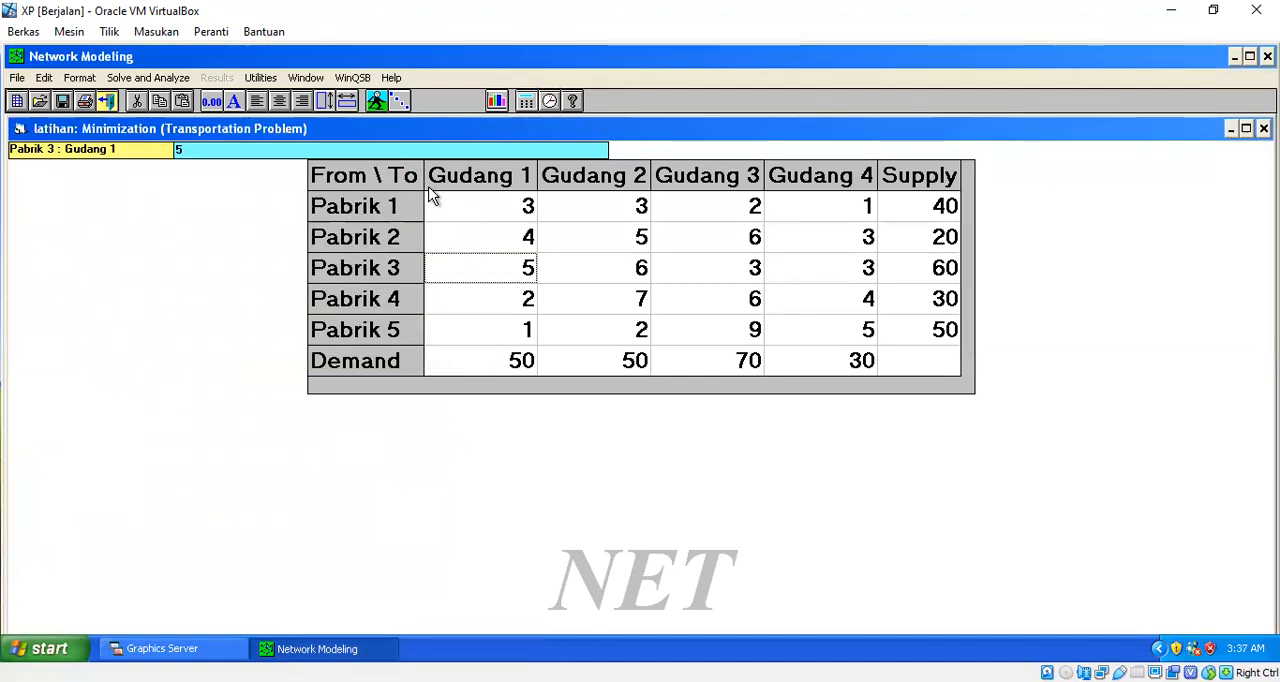
{"action": "left_click", "coordinate": [150, 78]}
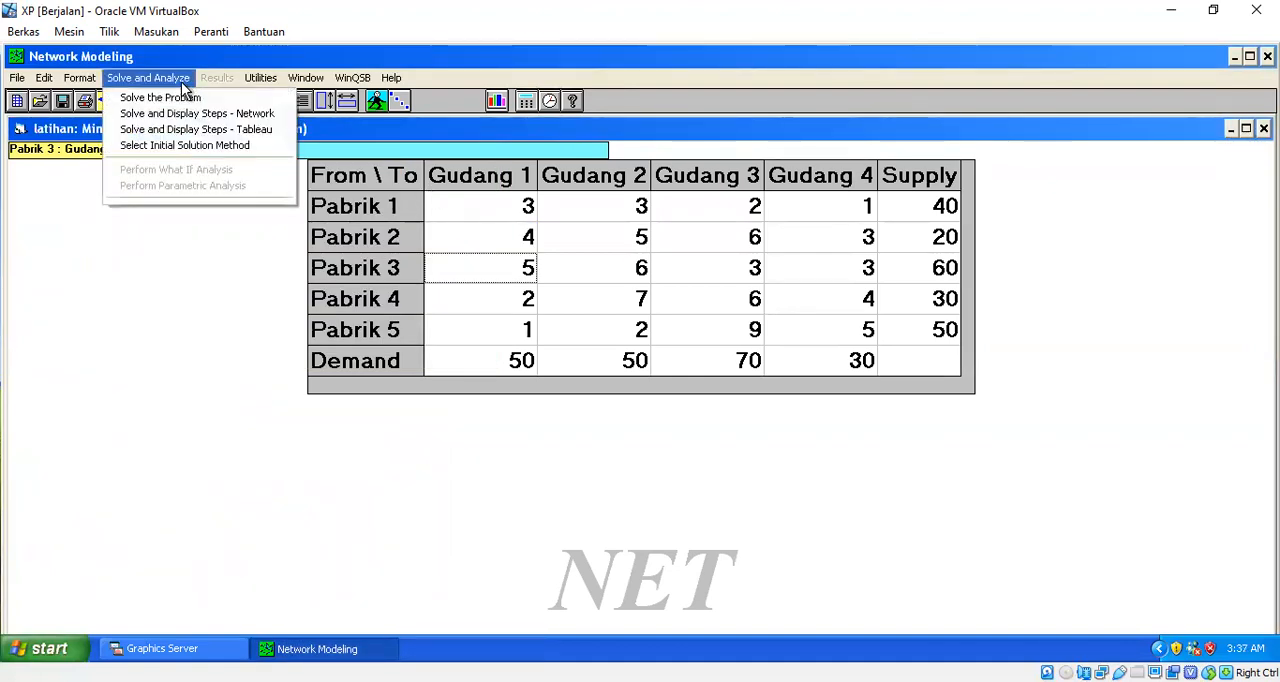
{"action": "left_click", "coordinate": [167, 137]}
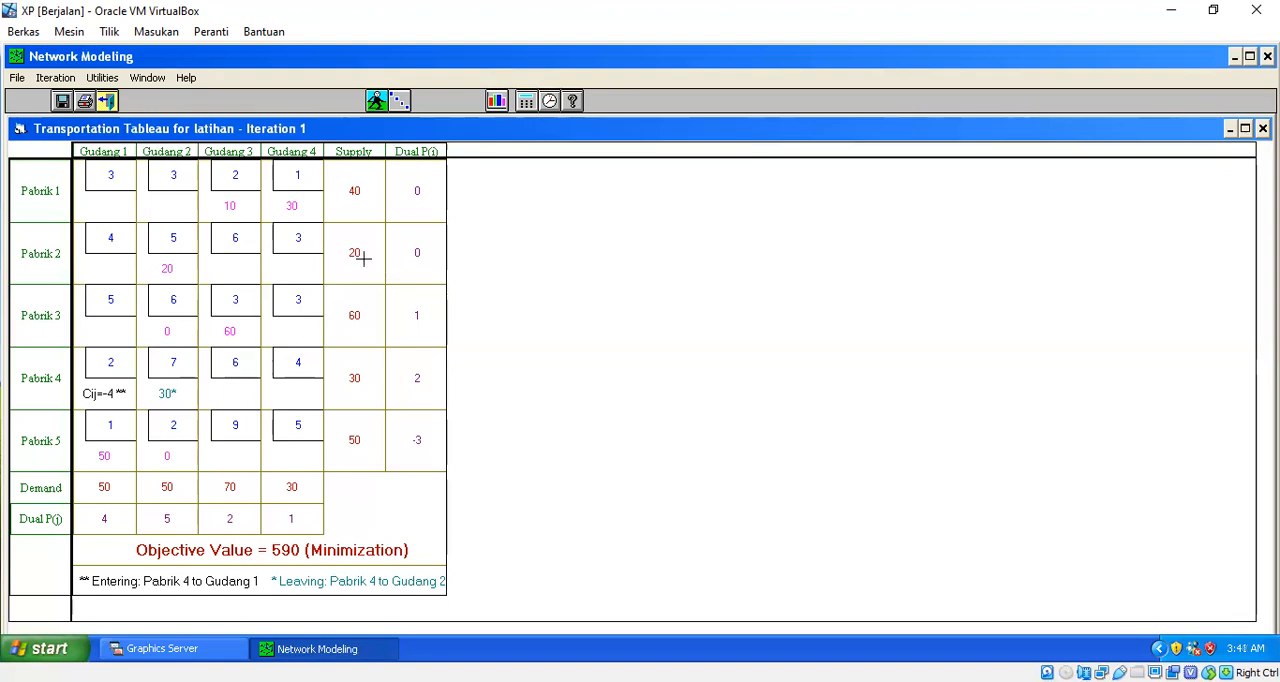
{"action": "left_click", "coordinate": [108, 101]}
- Switch the initial solution method back to Northwest Corner Method (NWC), review the first solution tableau, and close it
{"action": "left_click", "coordinate": [148, 77]}
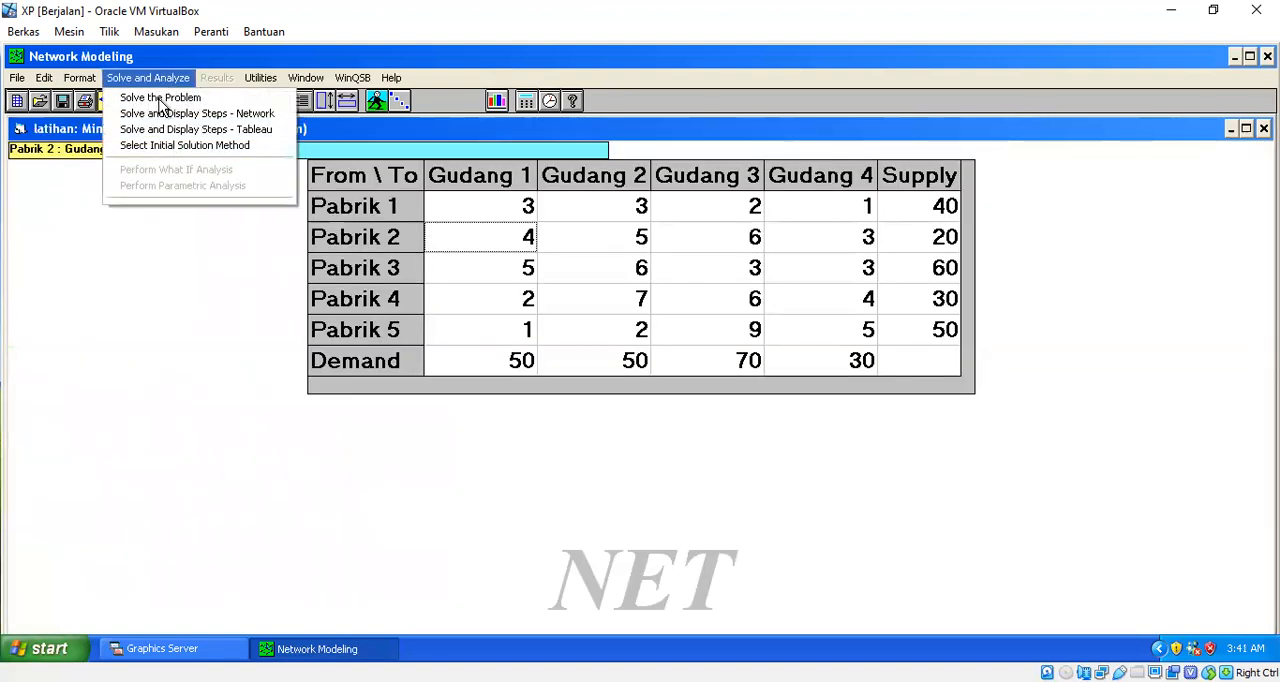
{"action": "left_click", "coordinate": [162, 145]}
{"action": "left_click", "coordinate": [206, 267]}
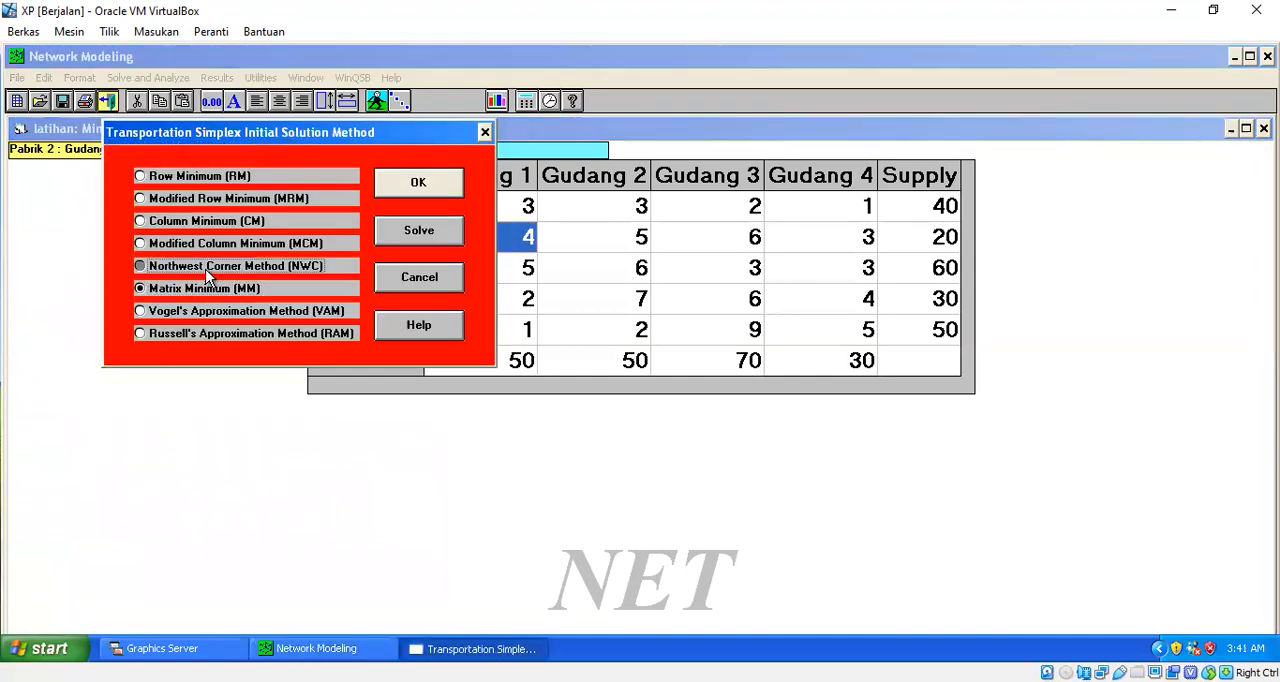
{"action": "left_click", "coordinate": [418, 185]}
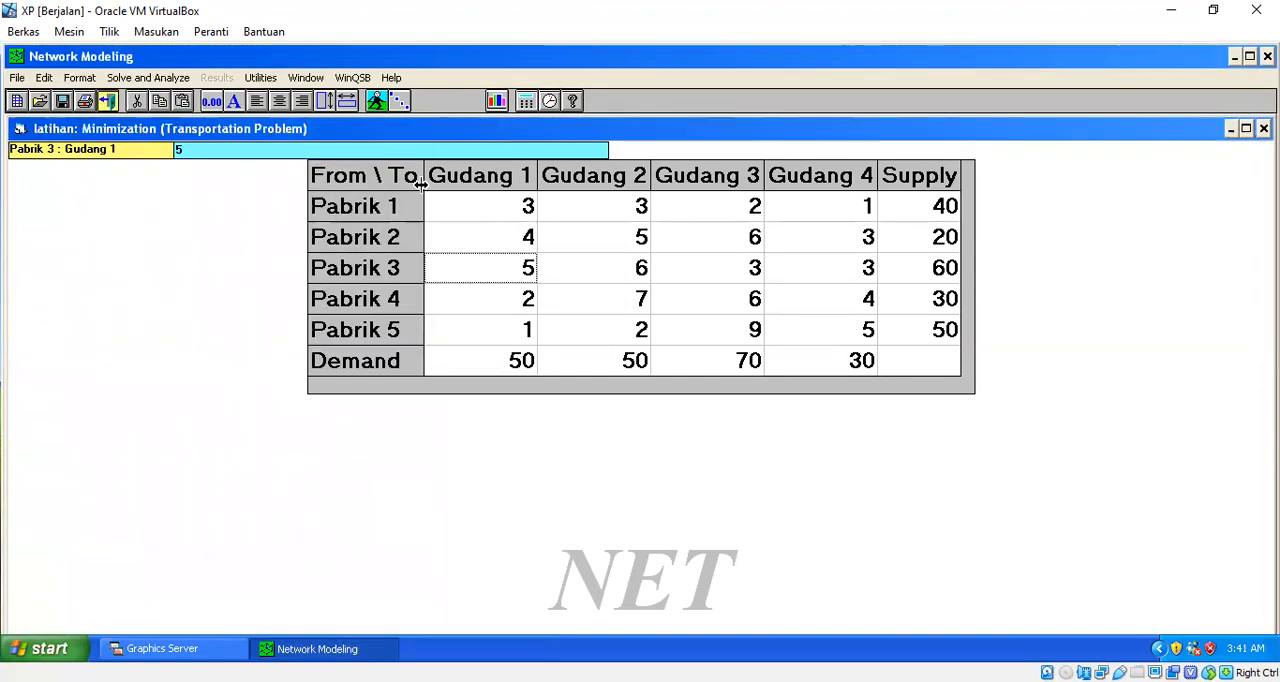
{"action": "left_click", "coordinate": [176, 80]}
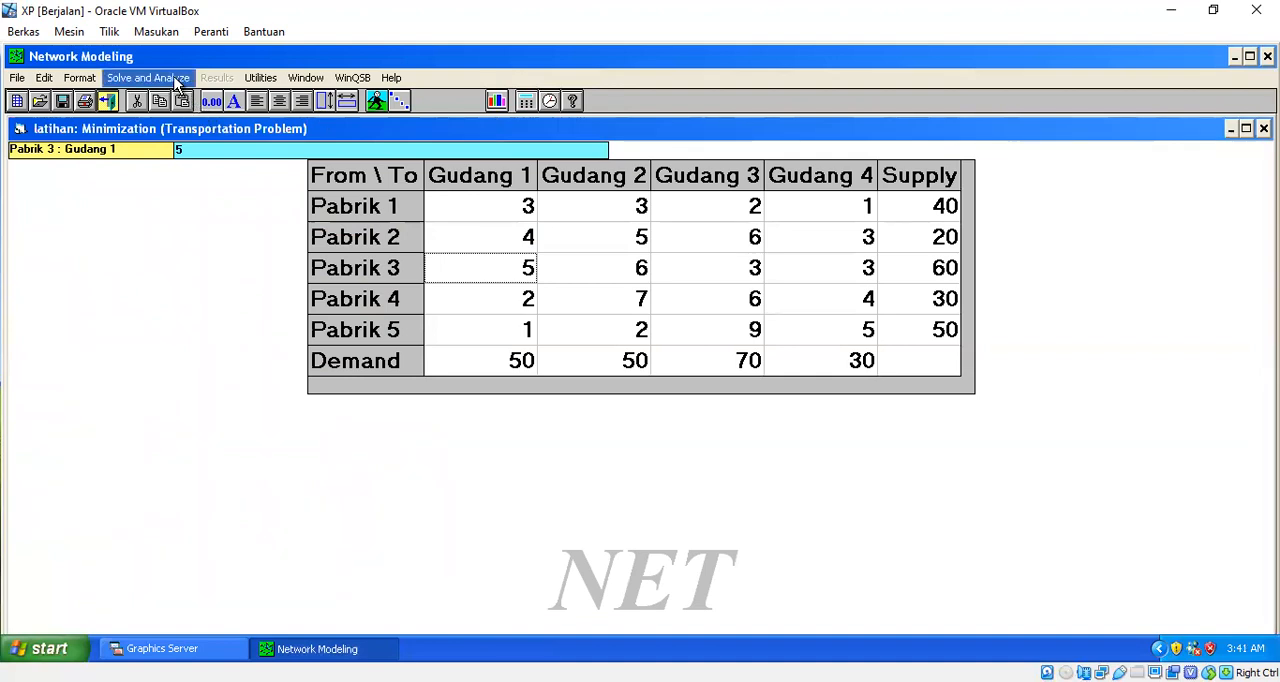
{"action": "left_click", "coordinate": [170, 129]}
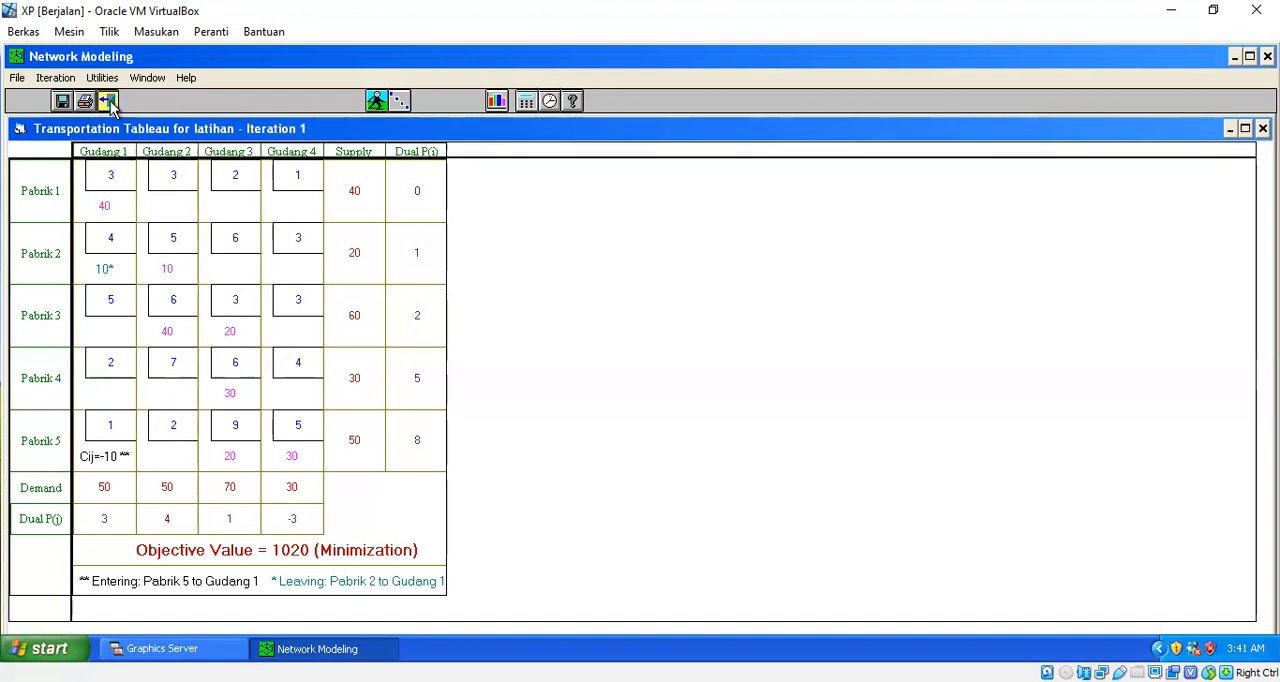
{"action": "left_click", "coordinate": [108, 101]}
- Switch the initial solution method back to Matrix Minimum (MM), review the first solution tableau, and close it
{"action": "left_click", "coordinate": [148, 80]}
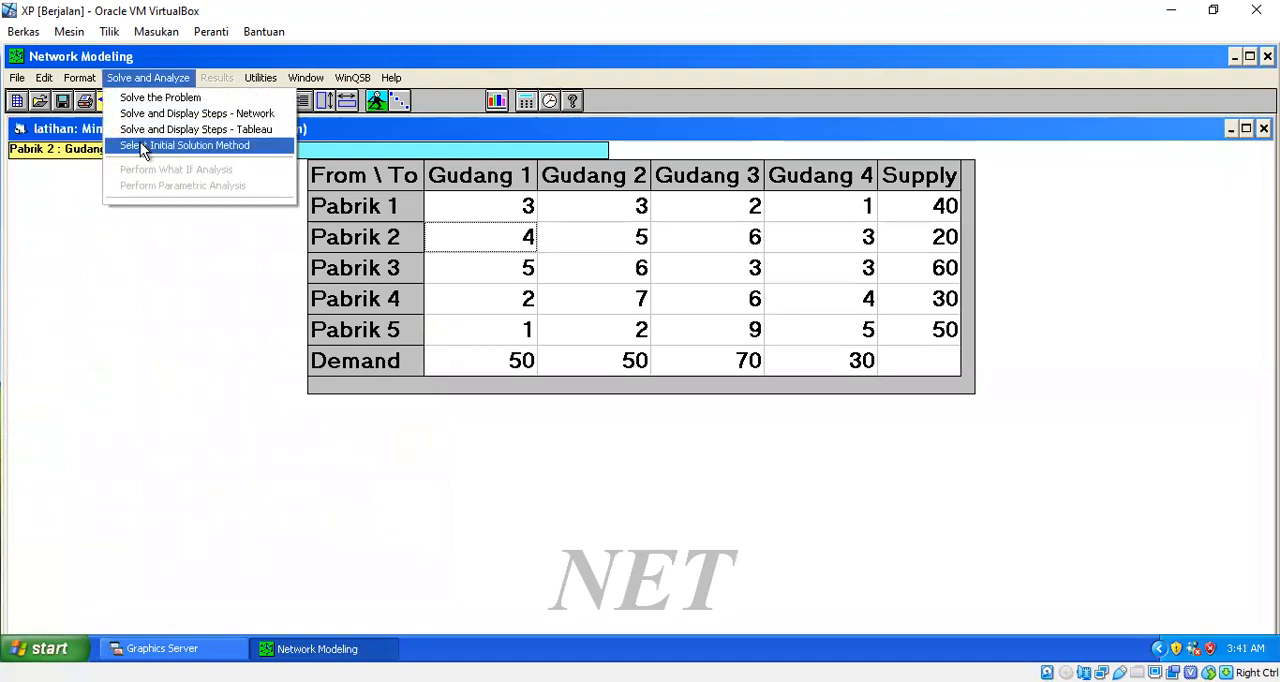
{"action": "left_click", "coordinate": [140, 144]}
{"action": "left_click", "coordinate": [196, 290]}
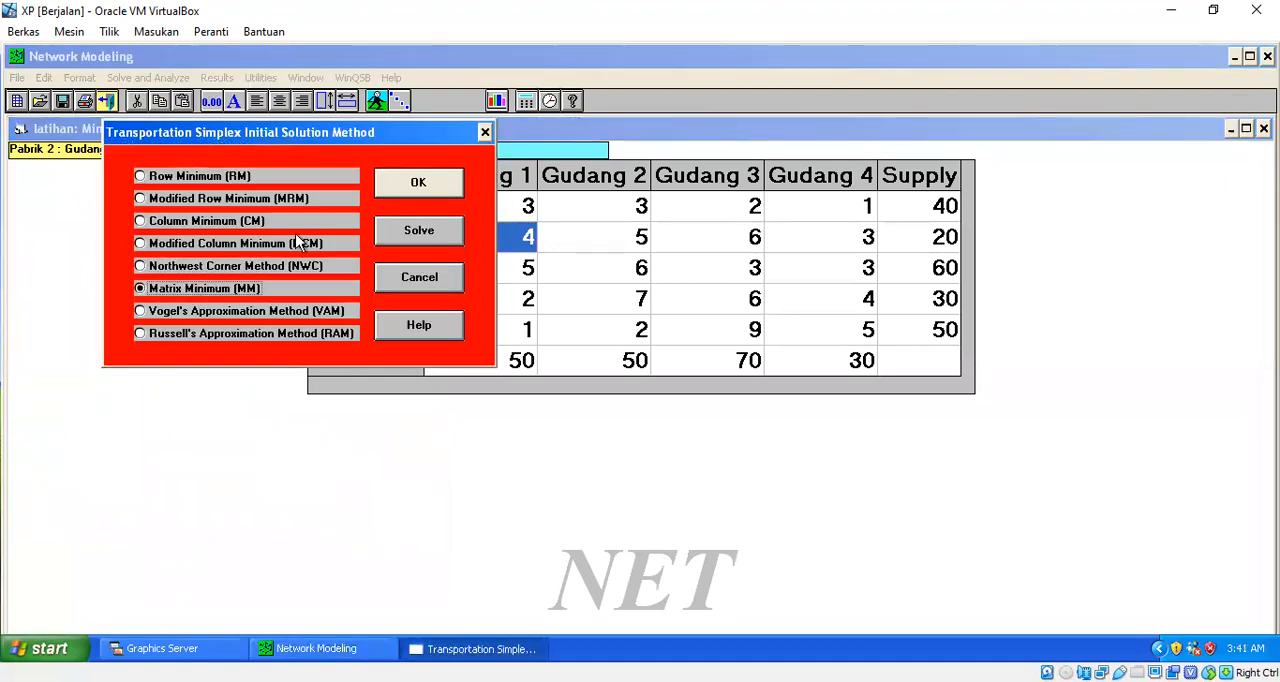
{"action": "left_click", "coordinate": [418, 183]}
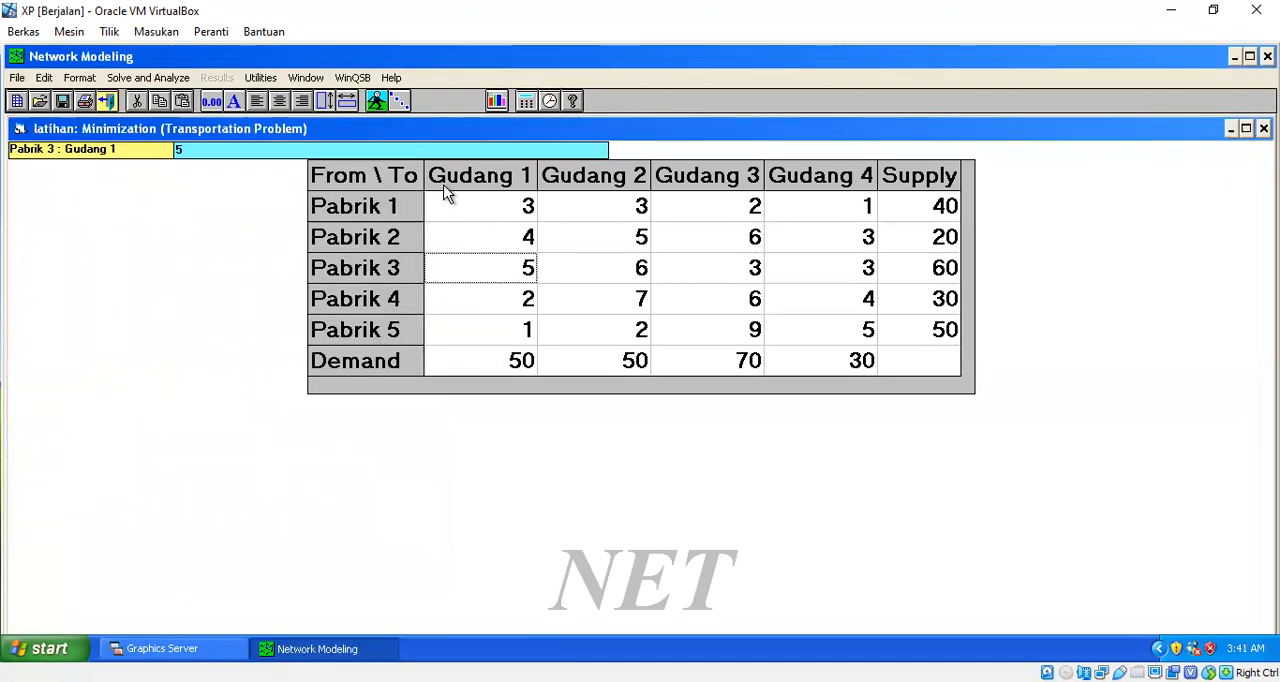
{"action": "left_click", "coordinate": [164, 78]}
{"action": "left_click", "coordinate": [166, 129]}
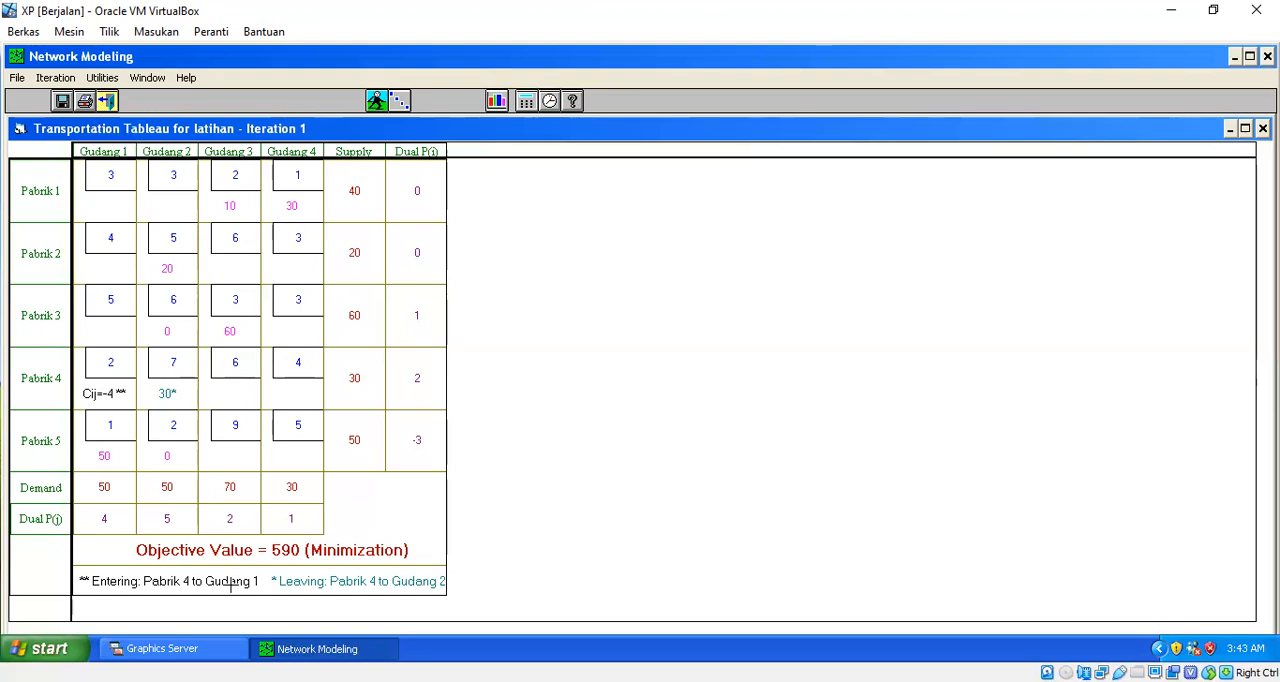
{"action": "left_click", "coordinate": [108, 101]}
- Set the initial solution method to Vogel's Approximation Method (VAM), solve with tableau steps, and close the resulting tableau
{"action": "left_click", "coordinate": [148, 77]}
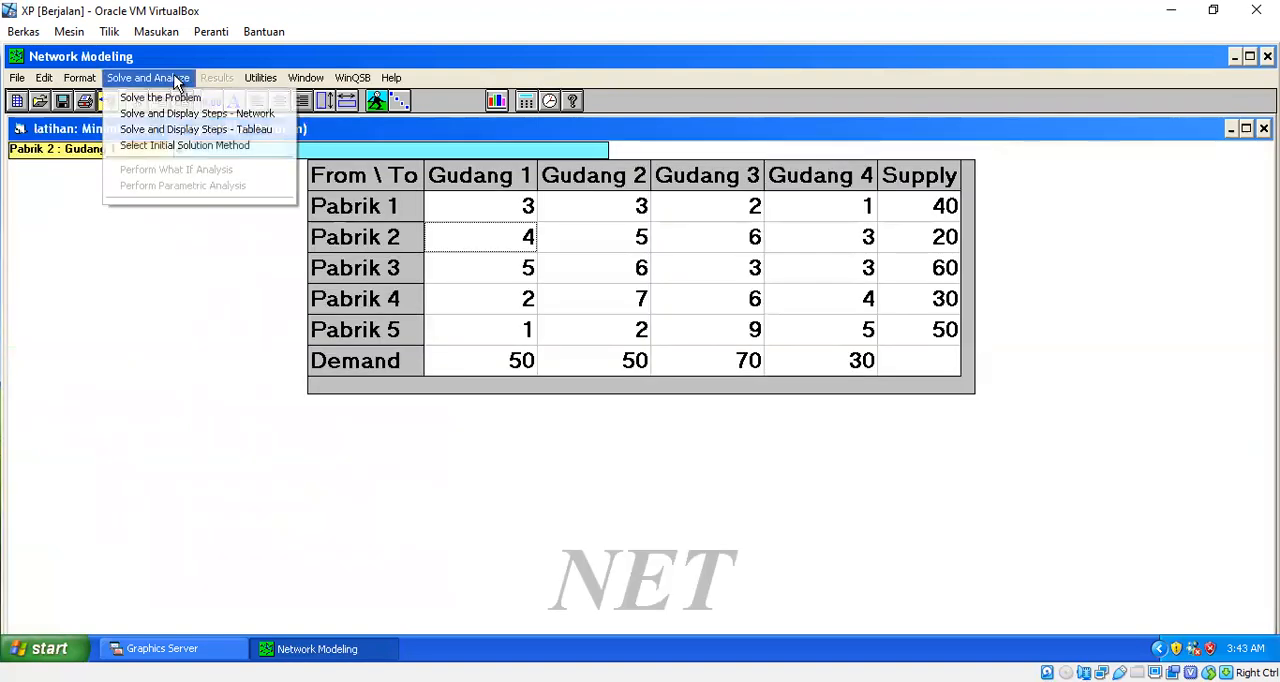
{"action": "left_click", "coordinate": [142, 145]}
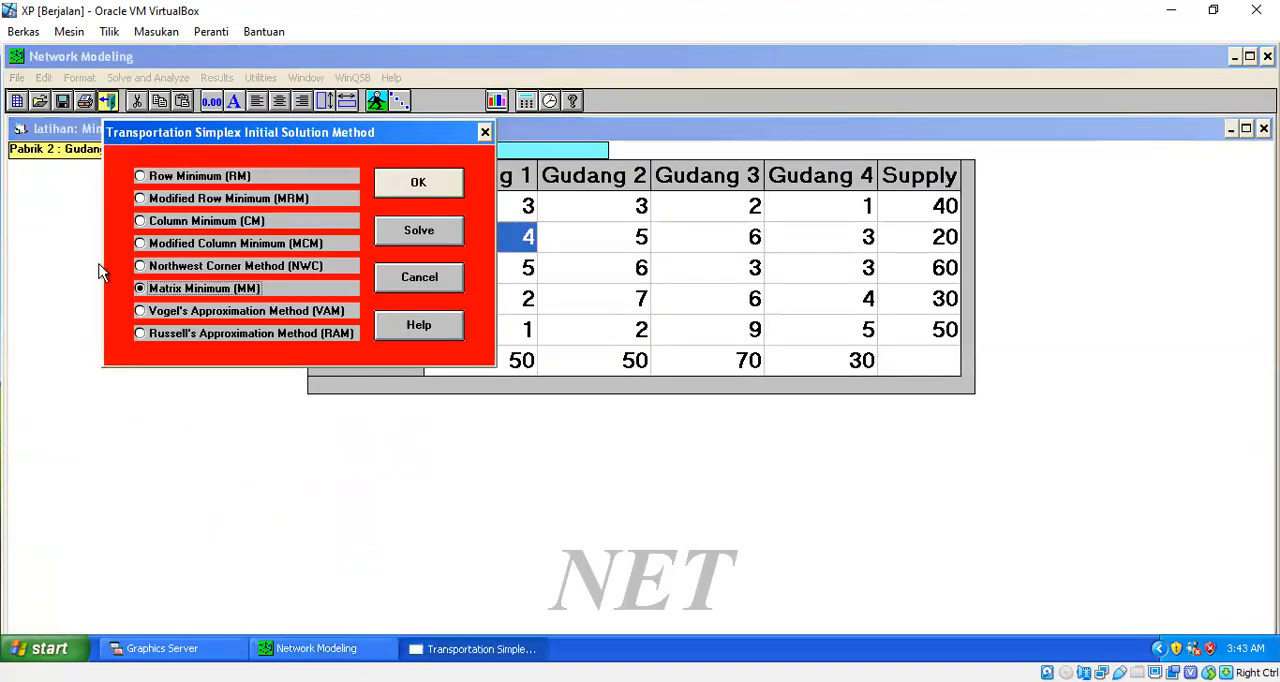
{"action": "left_click", "coordinate": [160, 311]}
{"action": "left_click", "coordinate": [407, 194]}
{"action": "left_click", "coordinate": [178, 80]}
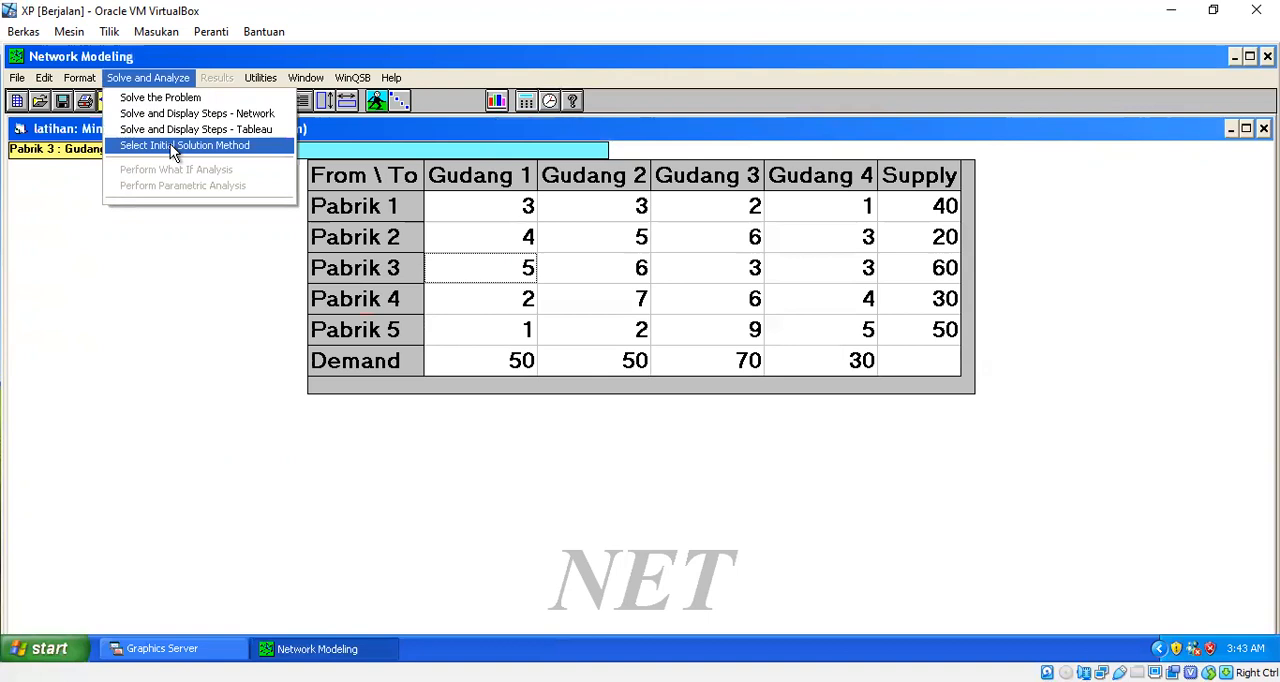
{"action": "left_click", "coordinate": [200, 130]}
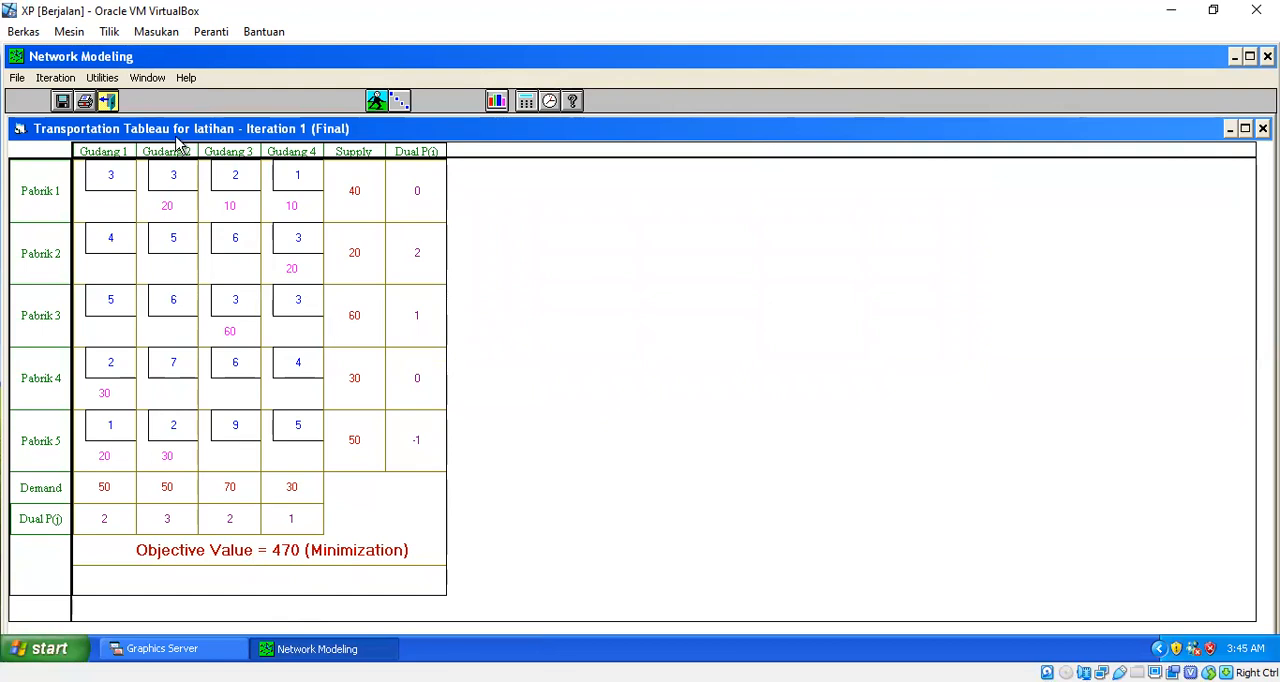
{"action": "left_click", "coordinate": [108, 101]}
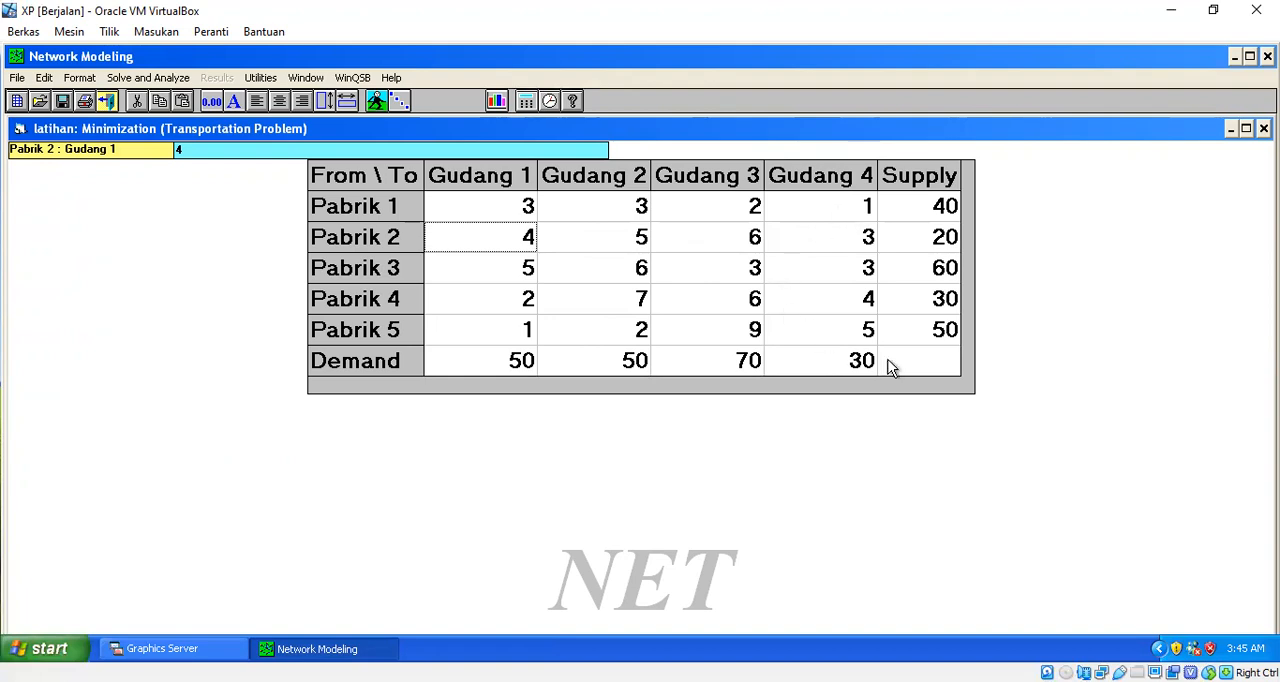
- Set the supply of Pabrik 5 to 30
{"action": "left_click", "coordinate": [940, 341]}
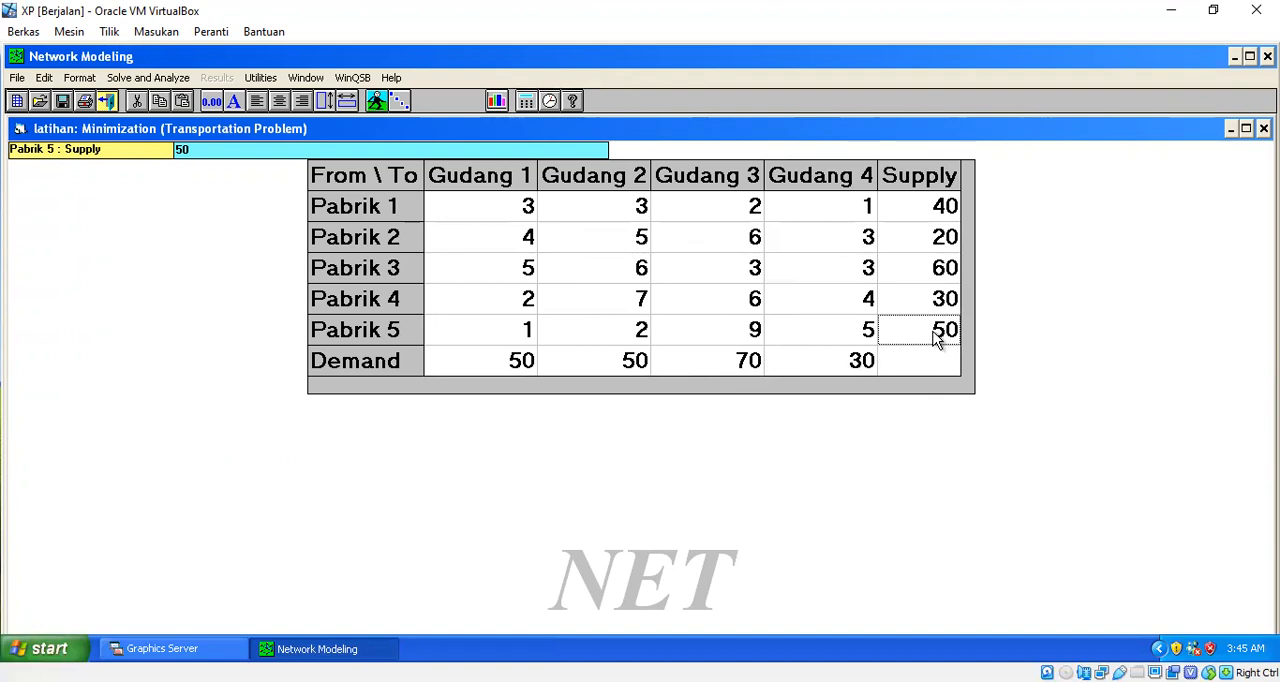
{"action": "type", "text": "30"}
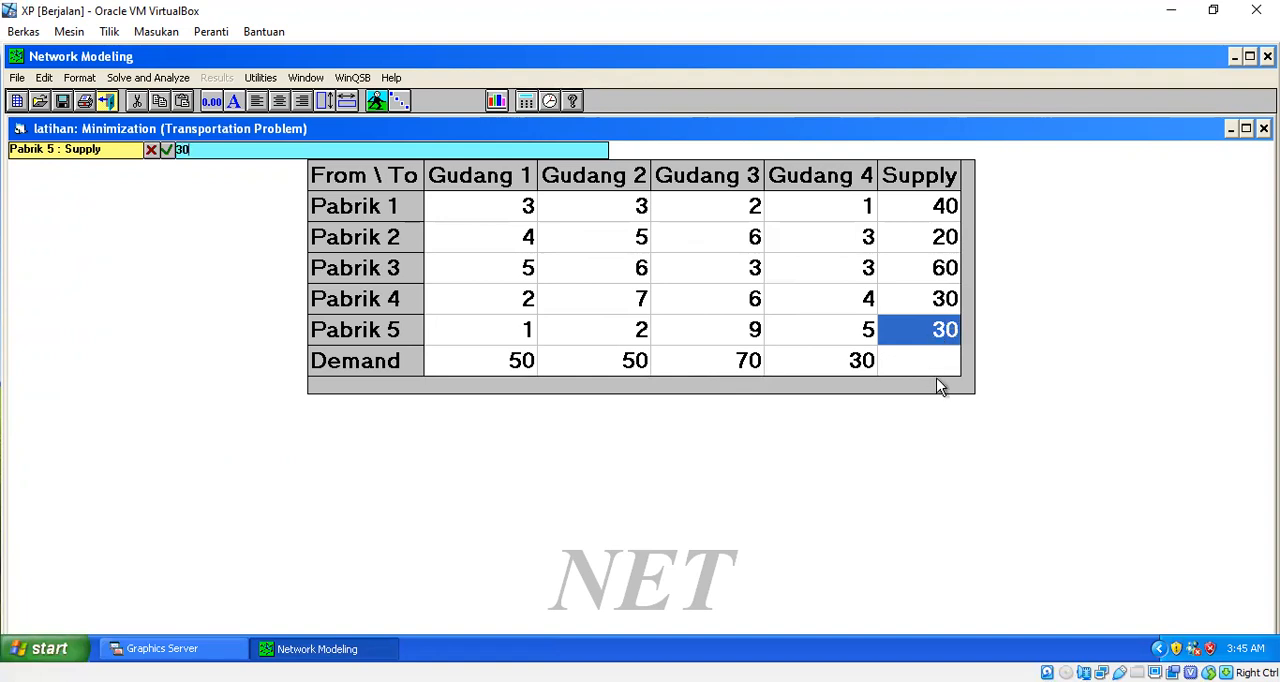
{"action": "left_click", "coordinate": [938, 367]}
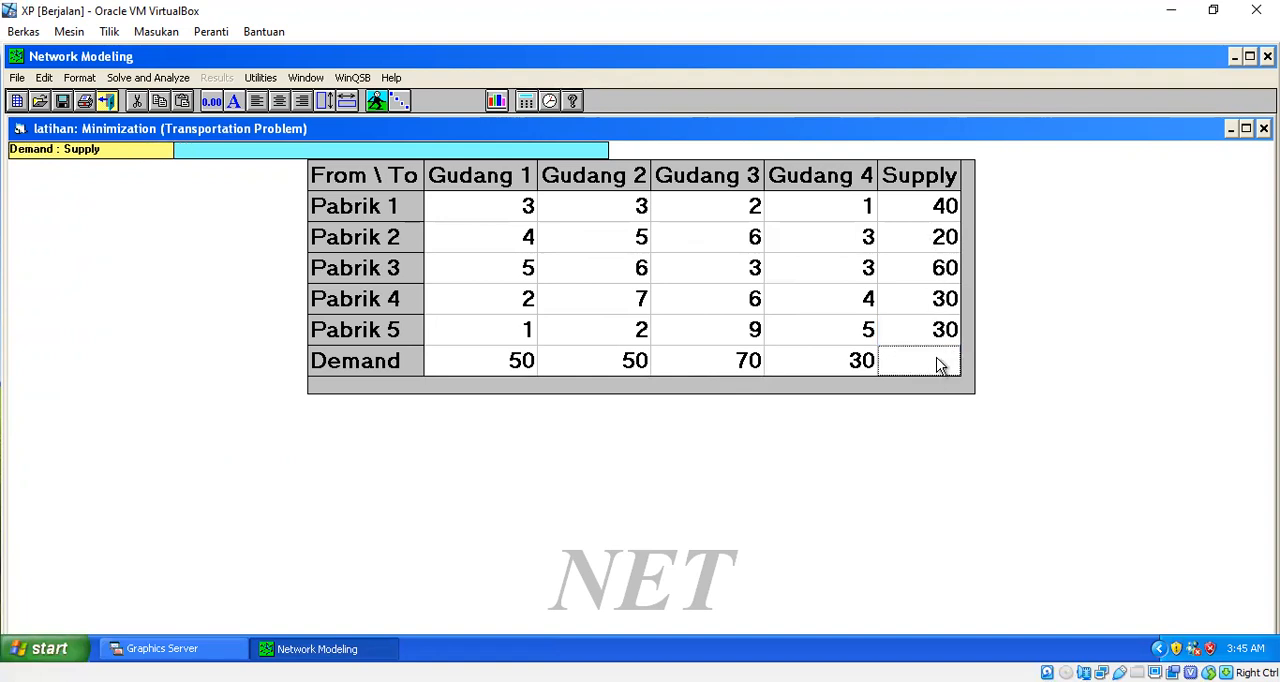
- Set the initial solution method to Northwest Corner Method (NWC) and solve the modified problem with tableau steps
{"action": "left_click", "coordinate": [165, 80]}
{"action": "left_click", "coordinate": [163, 148]}
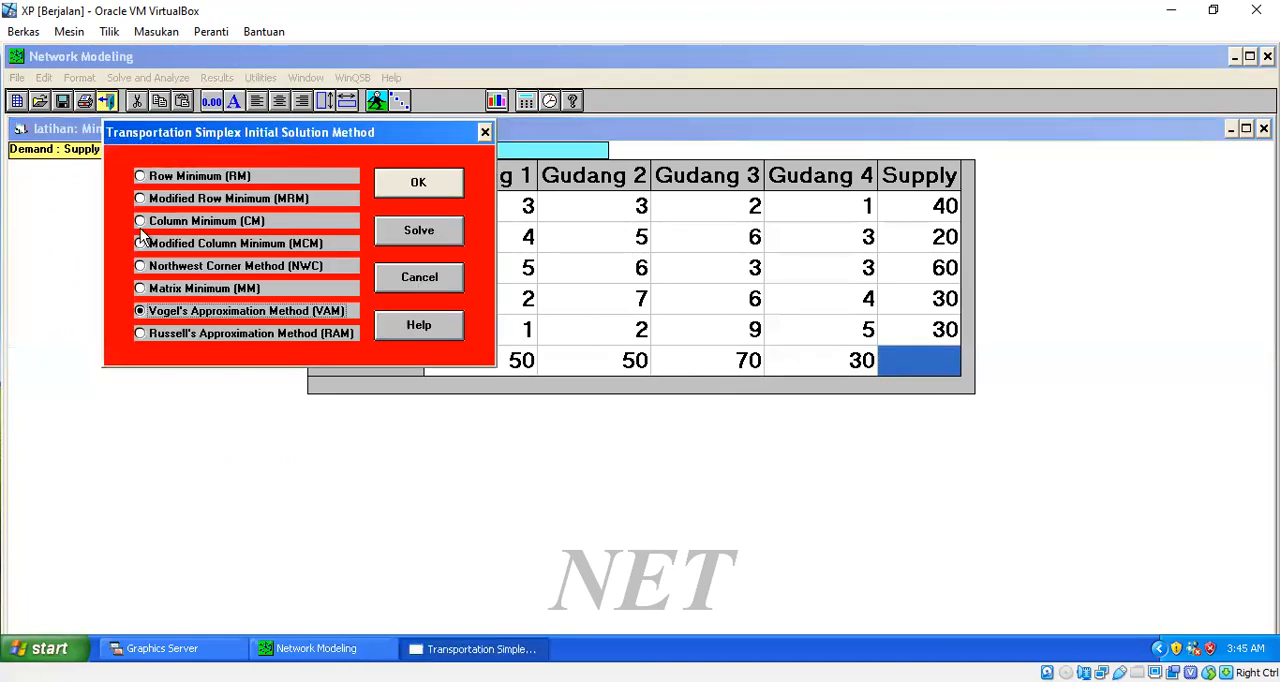
{"action": "left_click", "coordinate": [182, 266]}
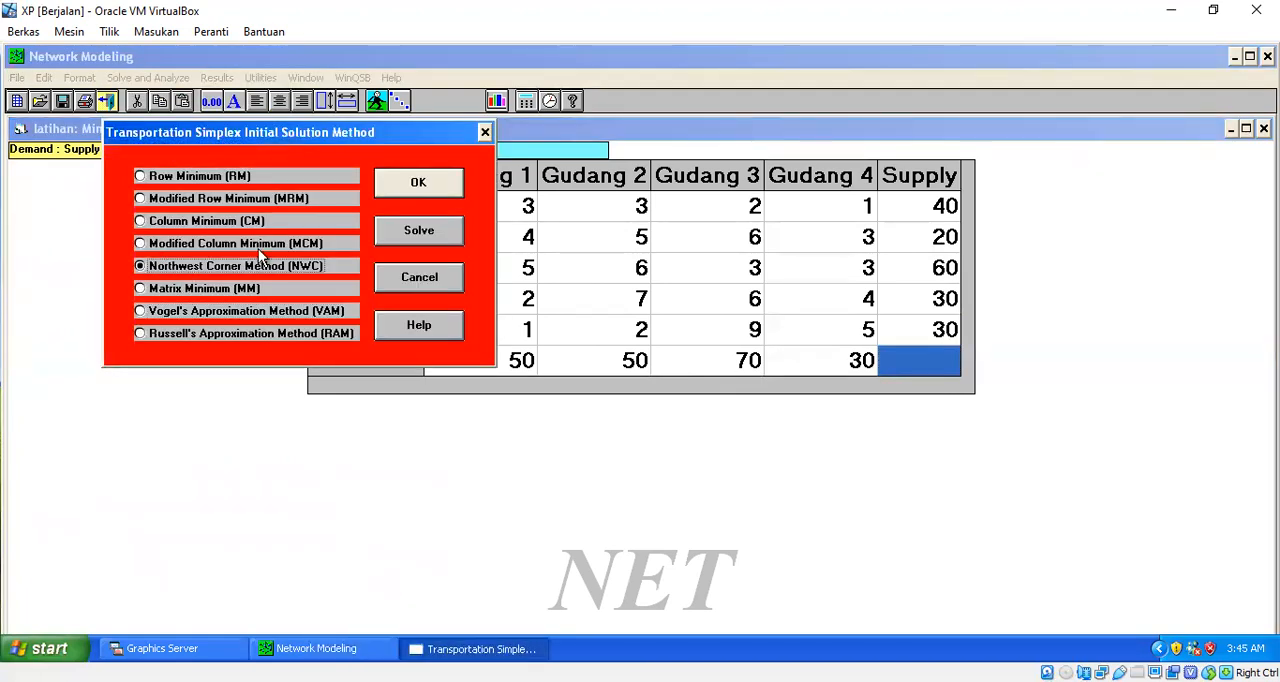
{"action": "left_click", "coordinate": [440, 189]}
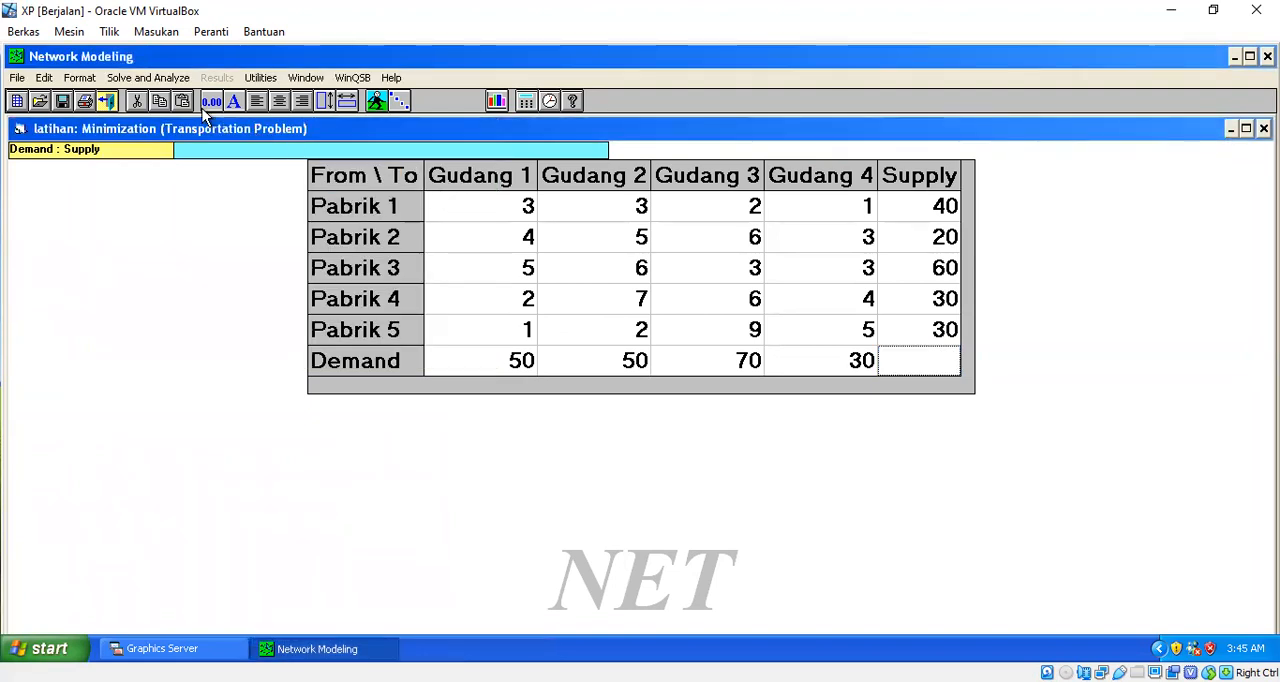
{"action": "left_click", "coordinate": [148, 78]}
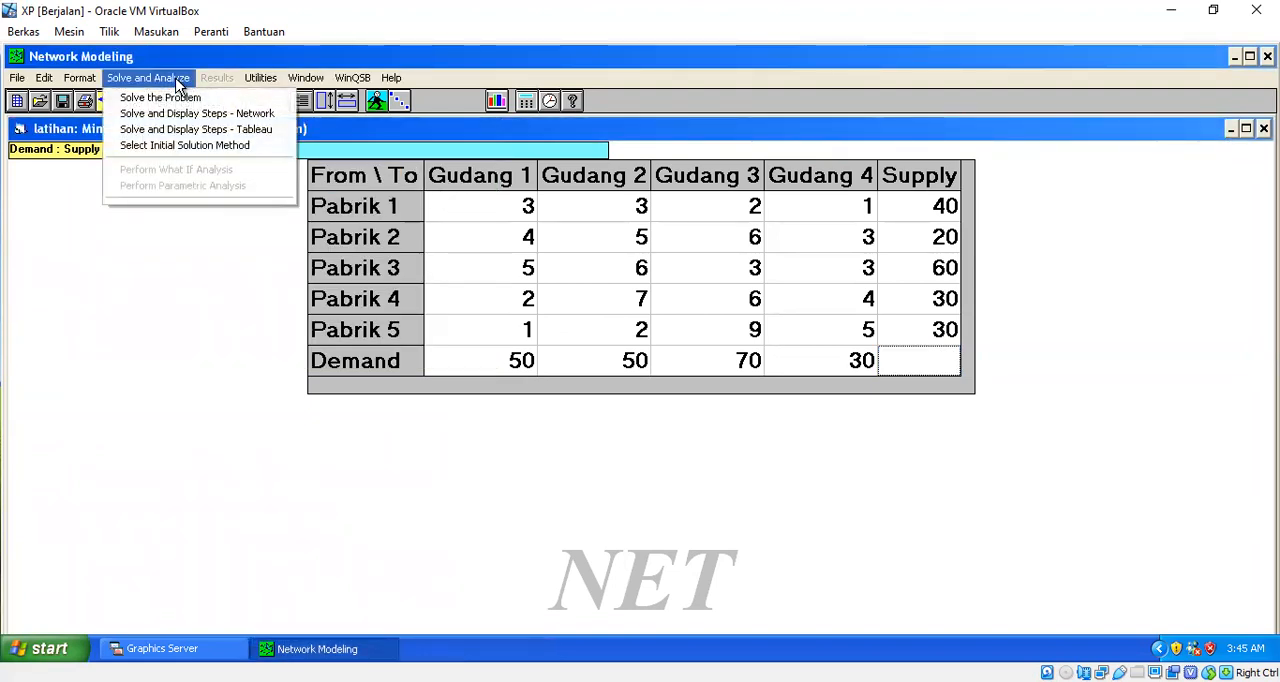
{"action": "left_click", "coordinate": [167, 136]}
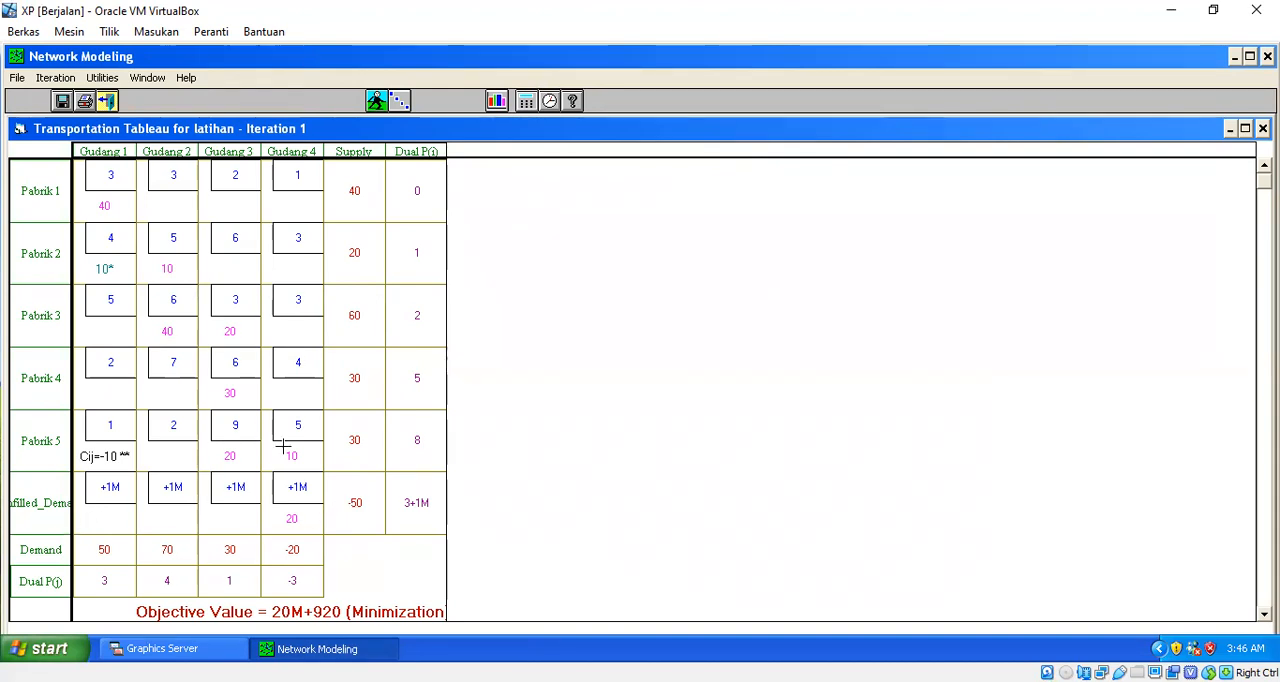
- Close the solution tableau and set the supply of Pabrik 5 to 50
{"action": "left_click", "coordinate": [109, 102]}
{"action": "left_click", "coordinate": [914, 336]}
{"action": "type", "text": "50"}
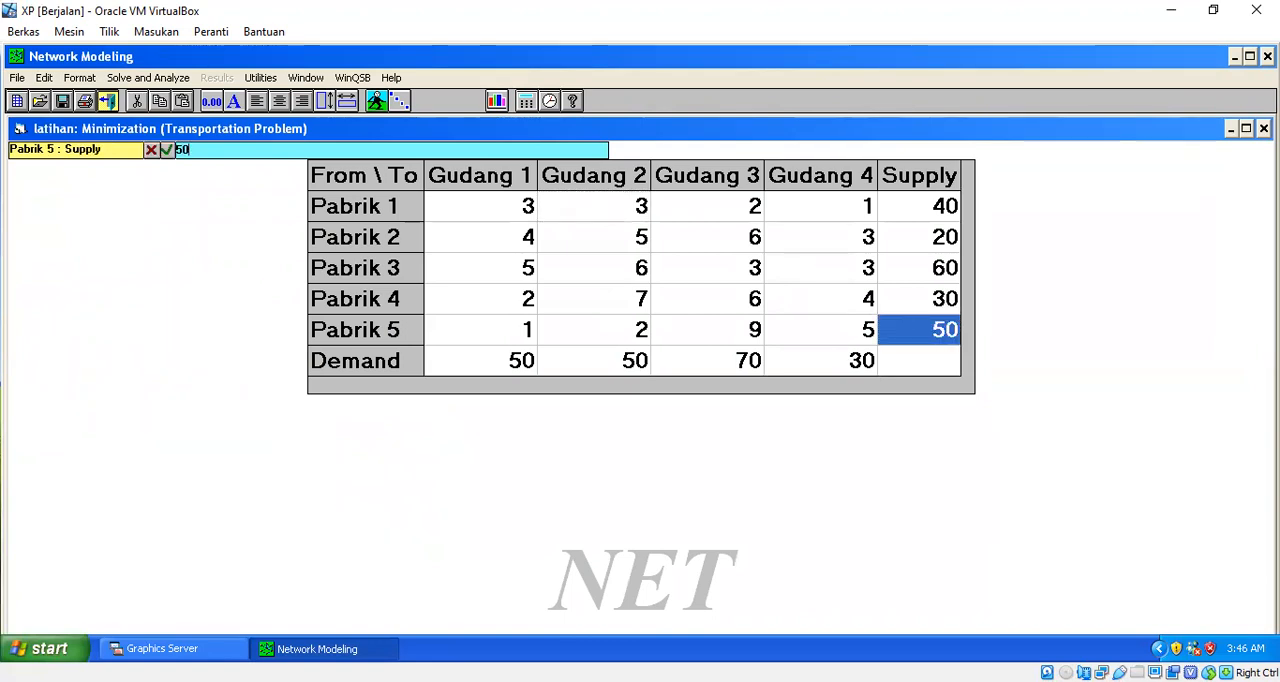
{"action": "key", "text": "Return"}
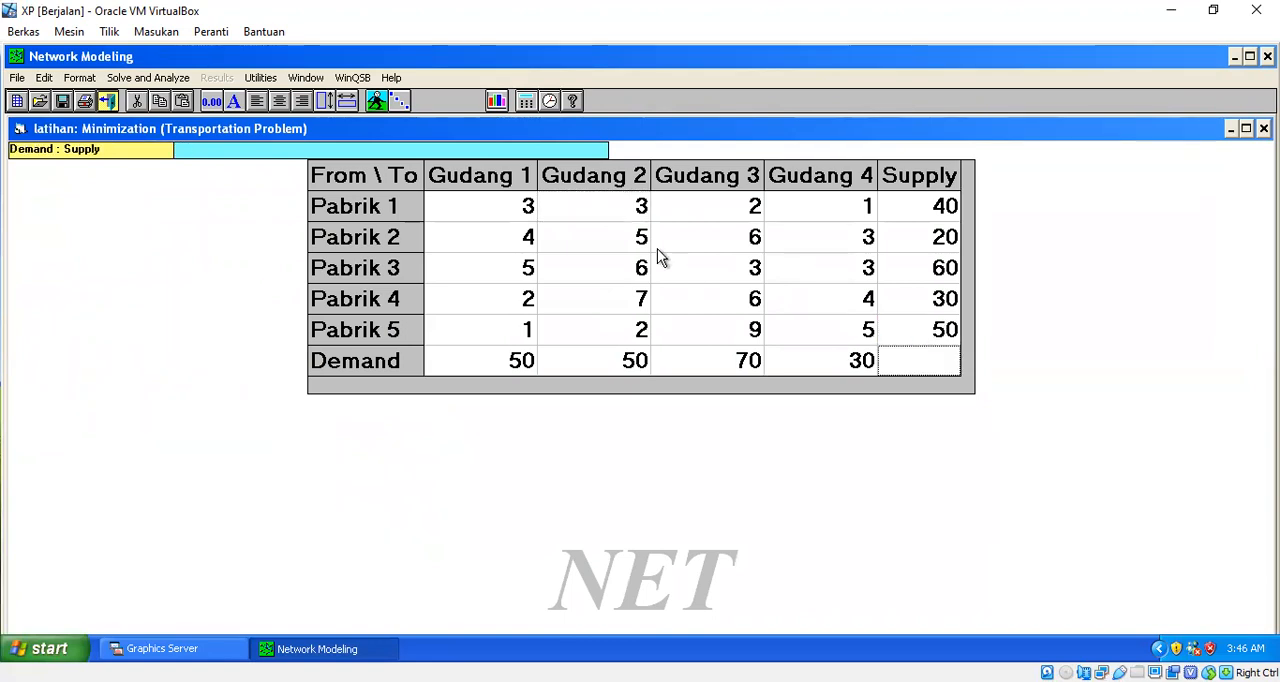
- Replace the cost from Pabrik 2 to Gudang 2 with a dash to leave that route without a cost
{"action": "left_click", "coordinate": [595, 249]}
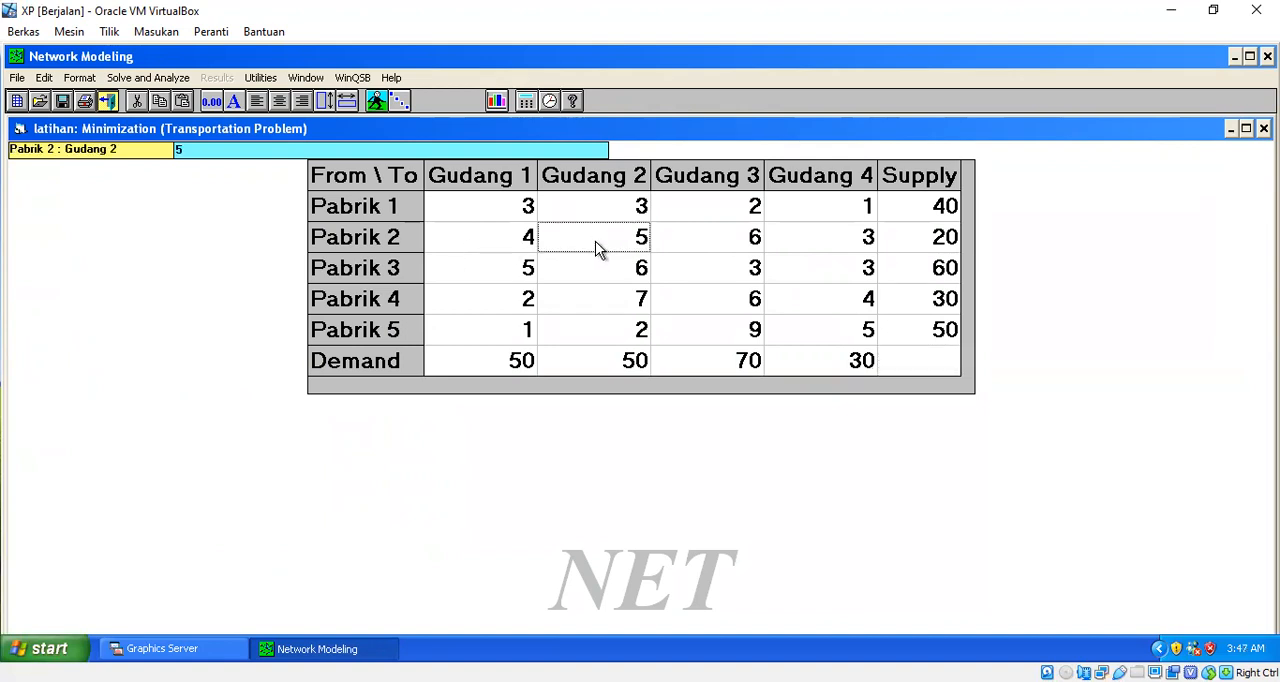
{"action": "type", "text": "-"}
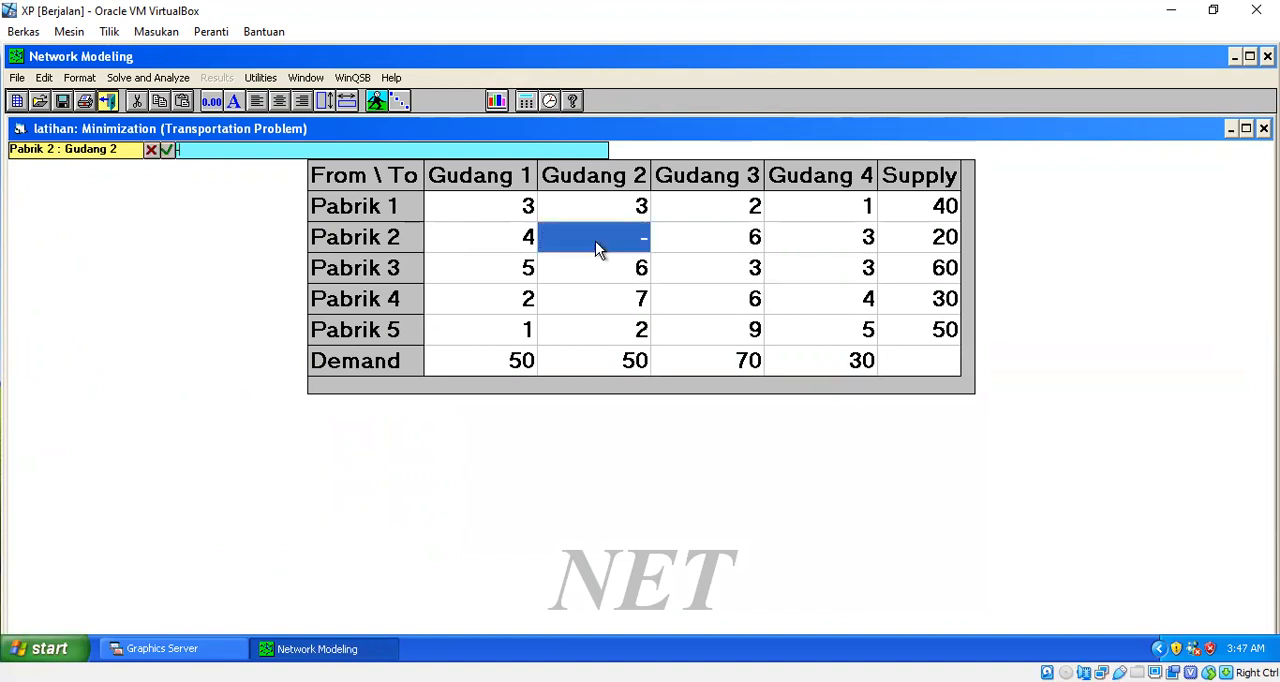
{"action": "key", "text": "Return"}
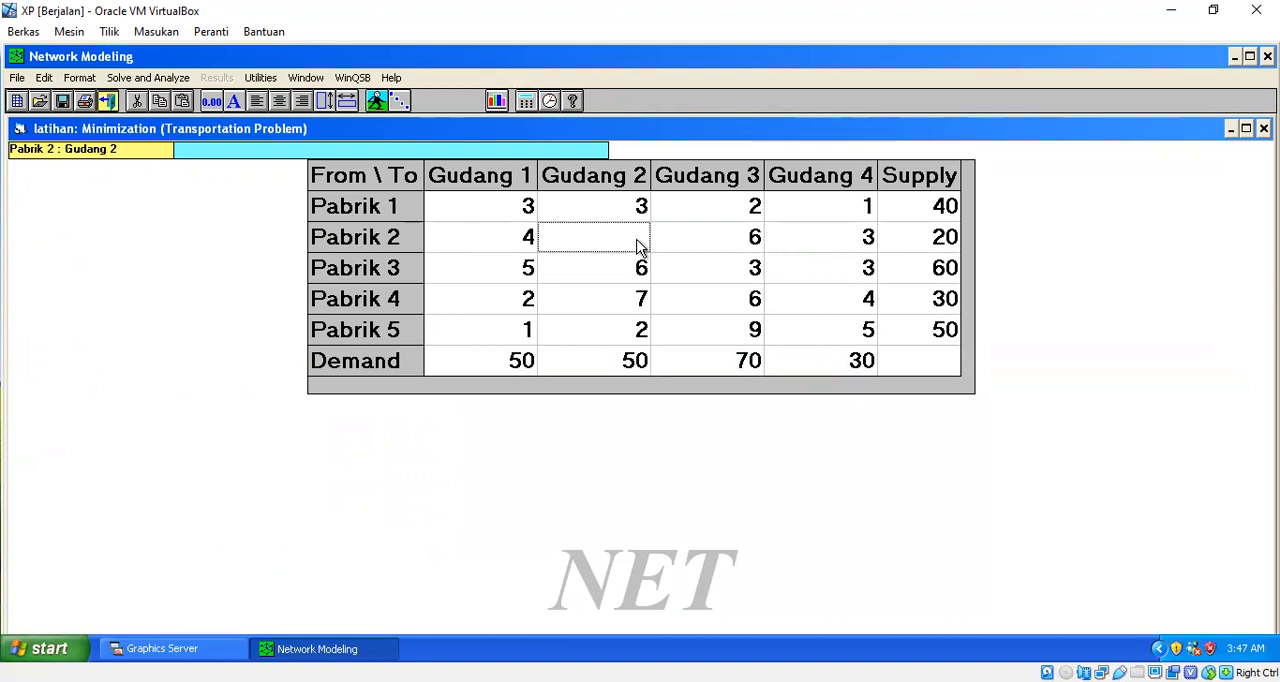
{"action": "left_click", "coordinate": [709, 257]}
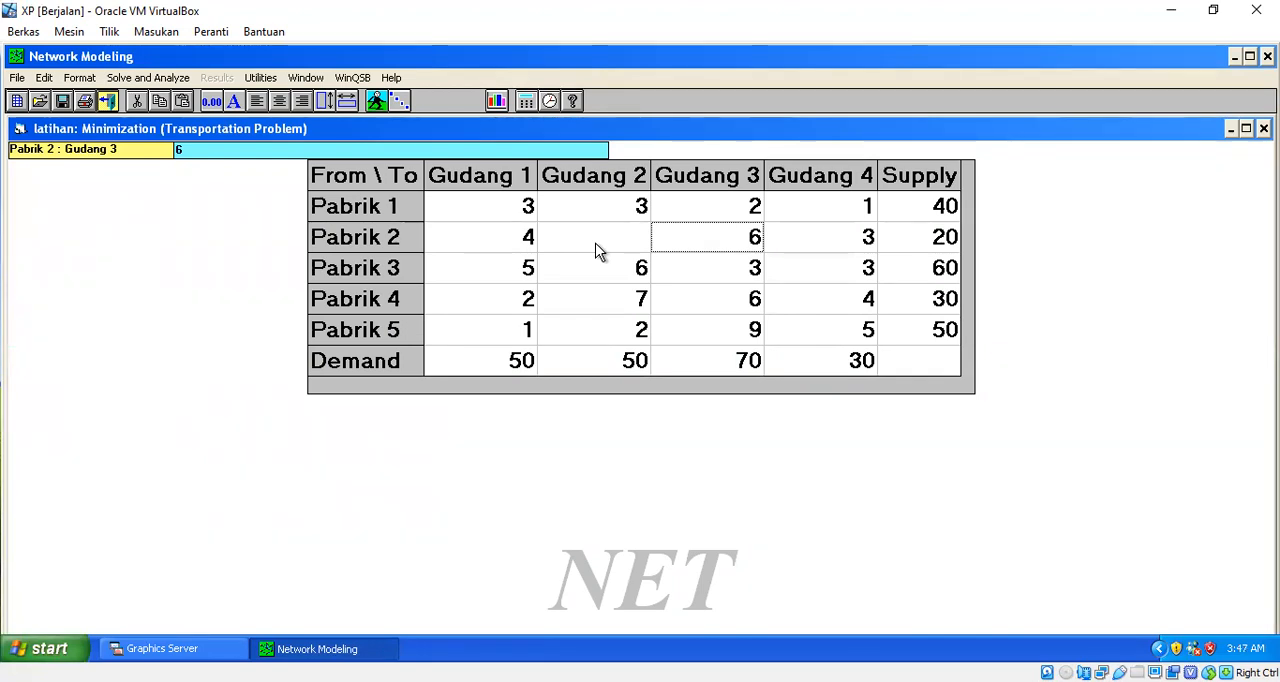
{"action": "left_click", "coordinate": [631, 250]}
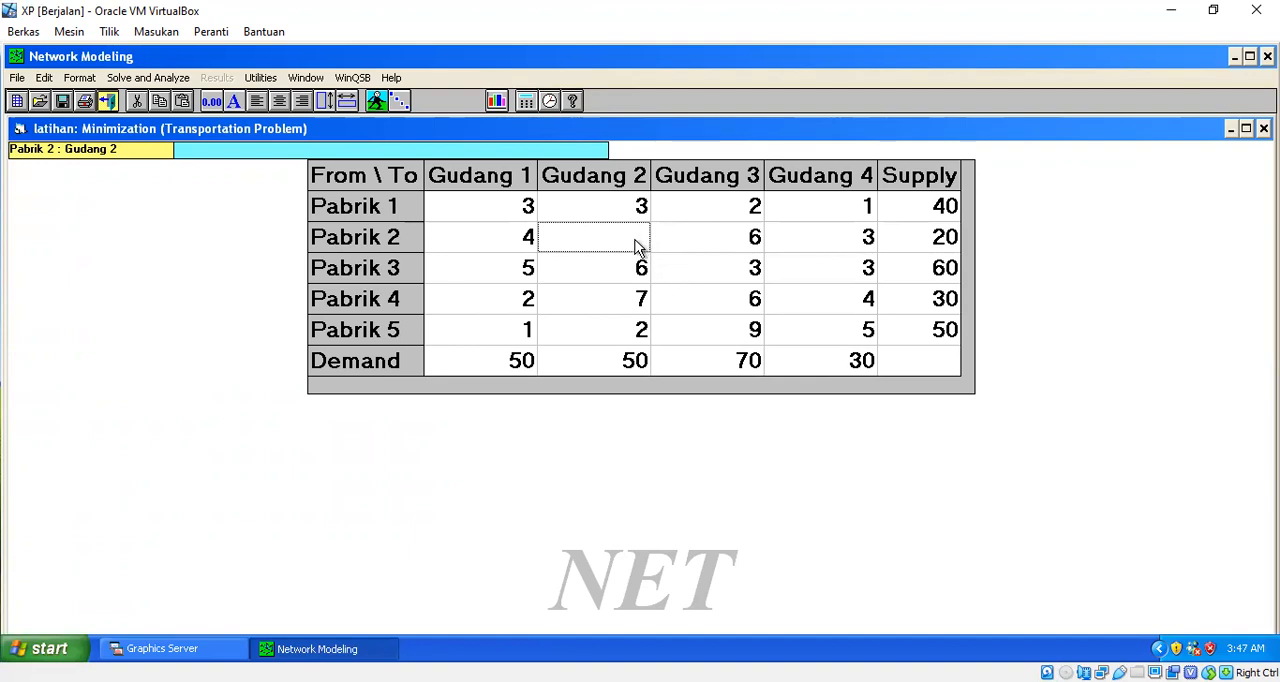
- Try M as the cost from Pabrik 2 to Gudang 2 and clear the cell again
{"action": "type", "text": "M"}
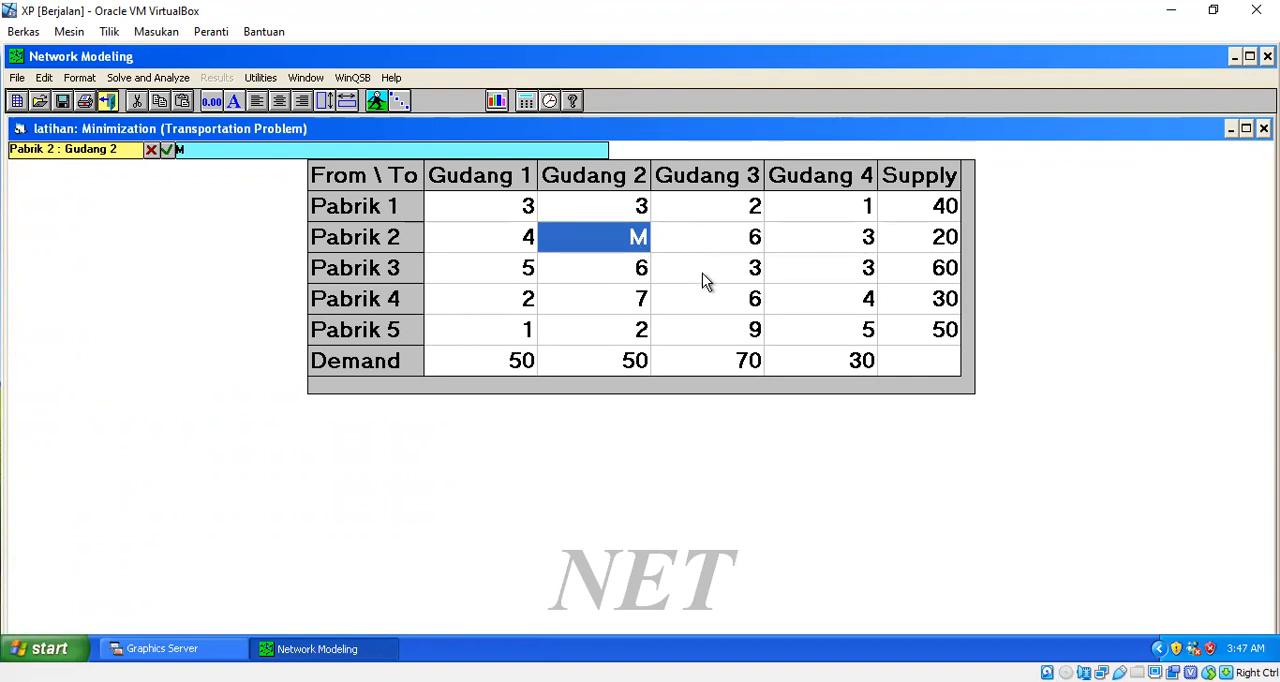
{"action": "key", "text": "Return"}
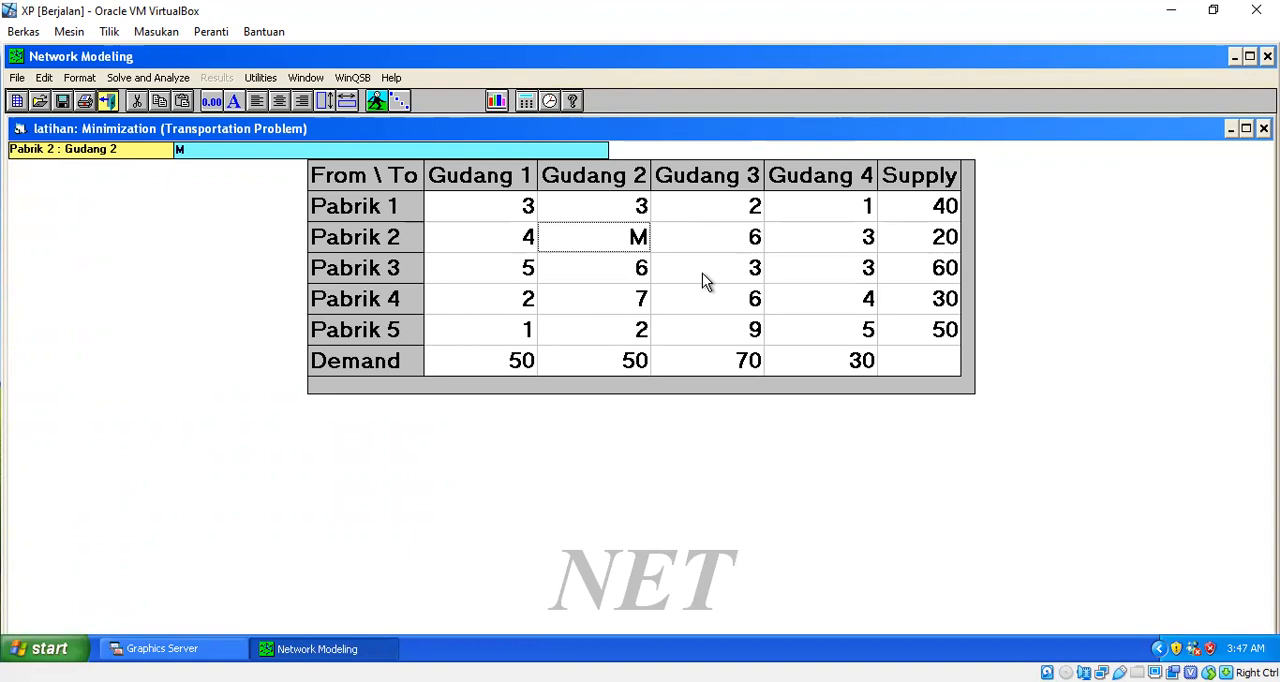
{"action": "key", "text": "Delete"}
- Clear the cost from Pabrik 1 to Gudang 4 so the cell is empty
{"action": "key", "text": "Down"}
{"action": "key", "text": "Down"}
{"action": "key", "text": "Right"}
{"action": "key", "text": "Right"}
{"action": "key", "text": "Up"}
{"action": "key", "text": "Up"}
{"action": "key", "text": "Up"}
{"action": "key", "text": "Delete"}
{"action": "key", "text": "Down"}
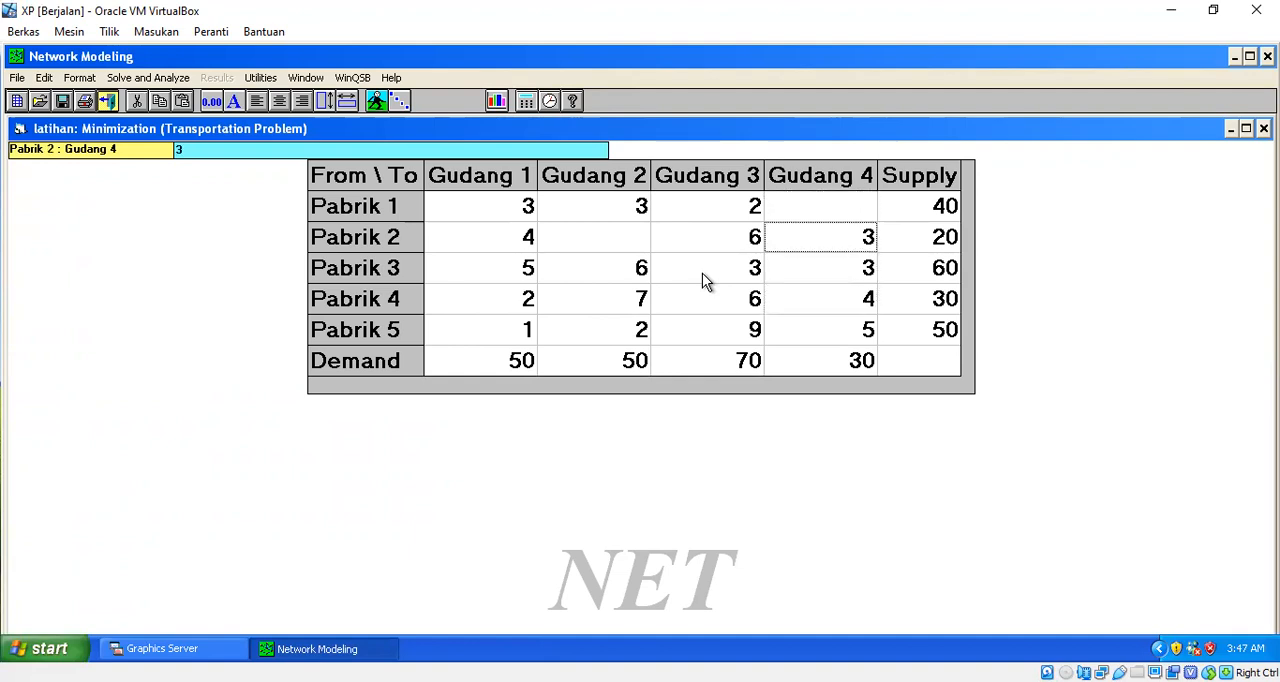
- Keep Northwest Corner Method (NWC) as the initial solution method
{"action": "left_click", "coordinate": [177, 85]}
{"action": "left_click", "coordinate": [150, 146]}
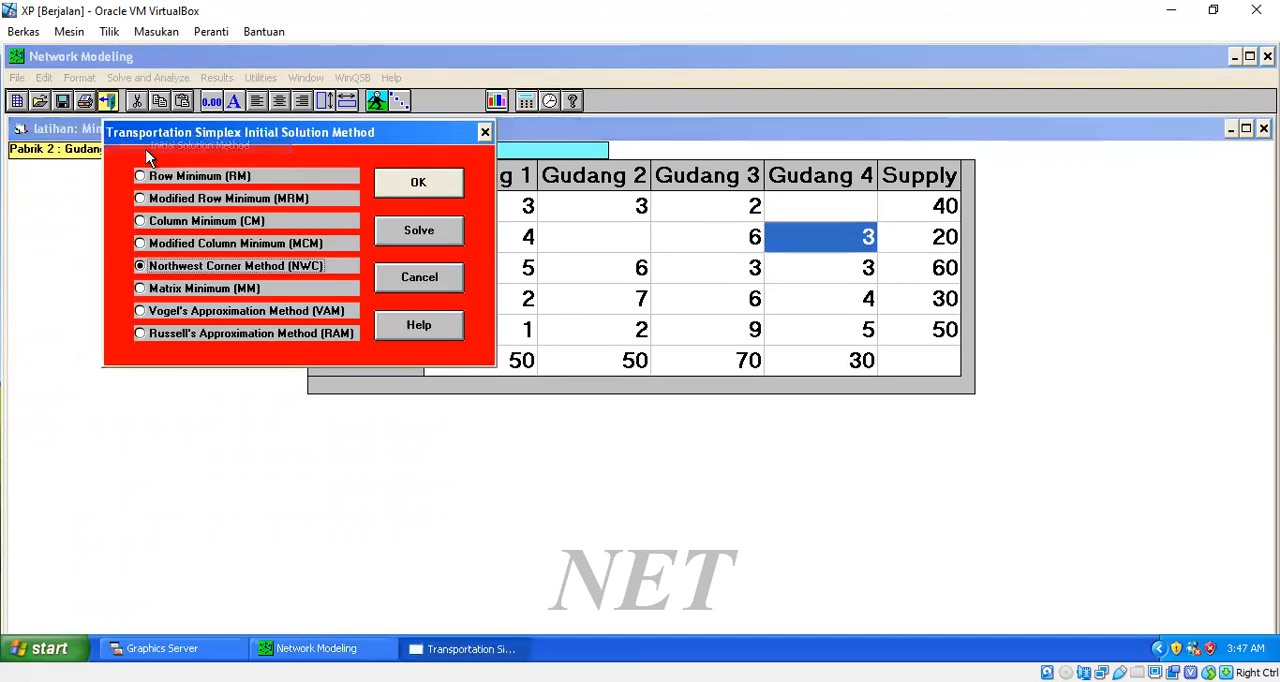
{"action": "left_click", "coordinate": [418, 182]}
- Set the initial solution method to Matrix Minimum (MM) and solve the problem with tableau steps
{"action": "left_click", "coordinate": [170, 80]}
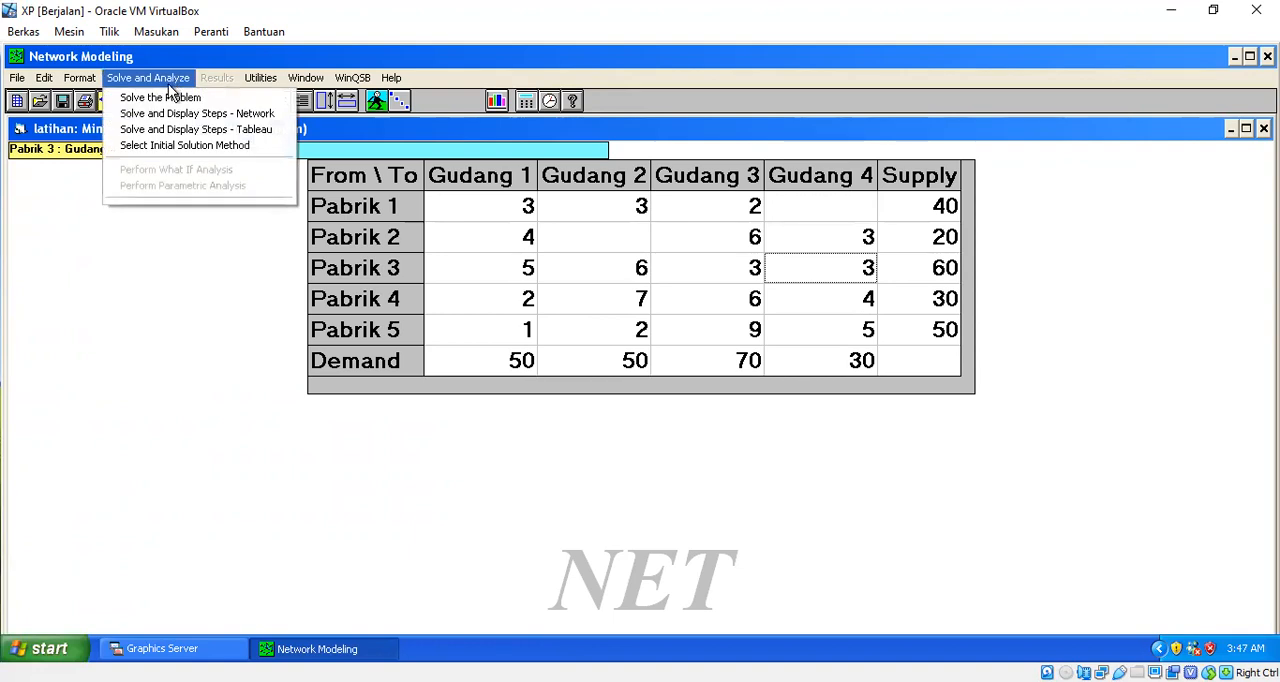
{"action": "left_click", "coordinate": [181, 143]}
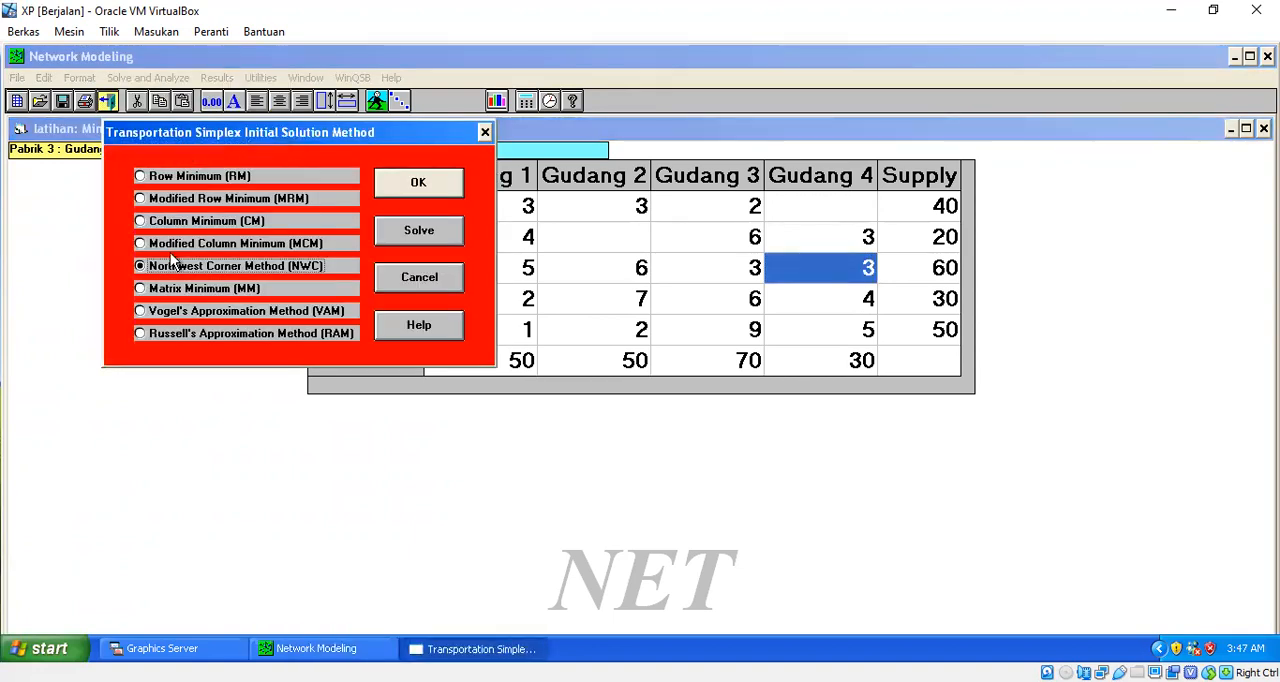
{"action": "left_click", "coordinate": [170, 288]}
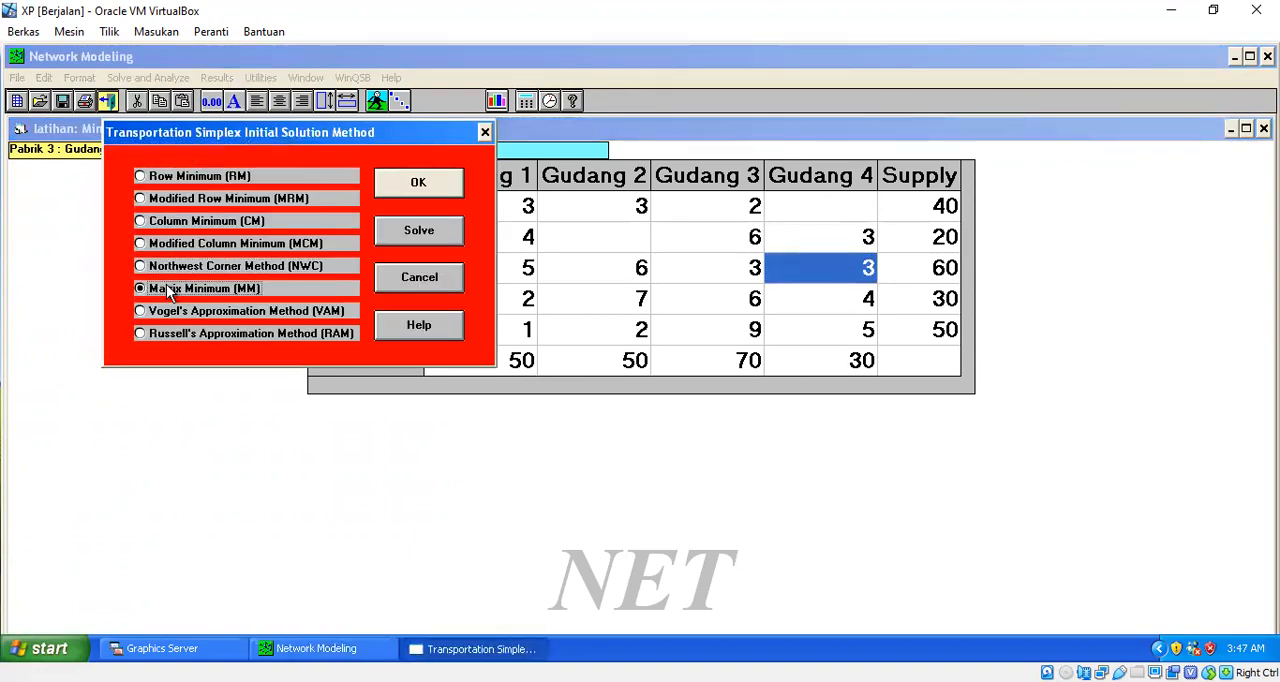
{"action": "left_click", "coordinate": [423, 182]}
{"action": "left_click", "coordinate": [170, 77]}
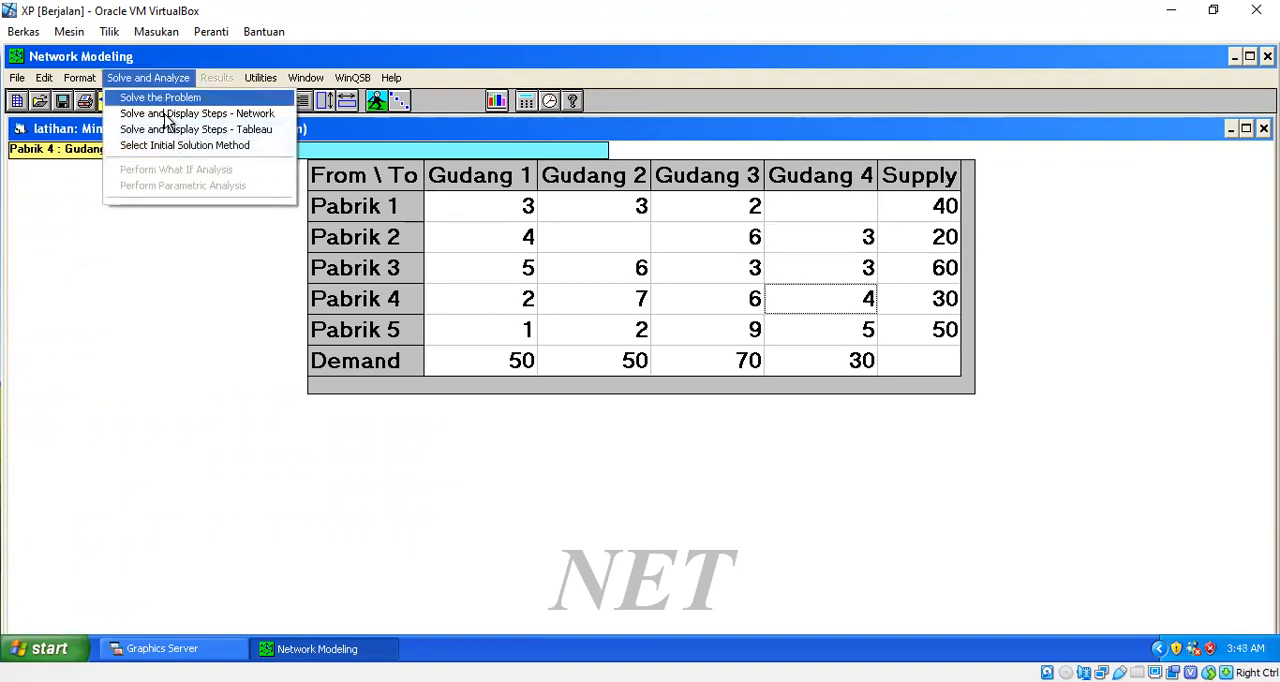
{"action": "left_click", "coordinate": [166, 128]}
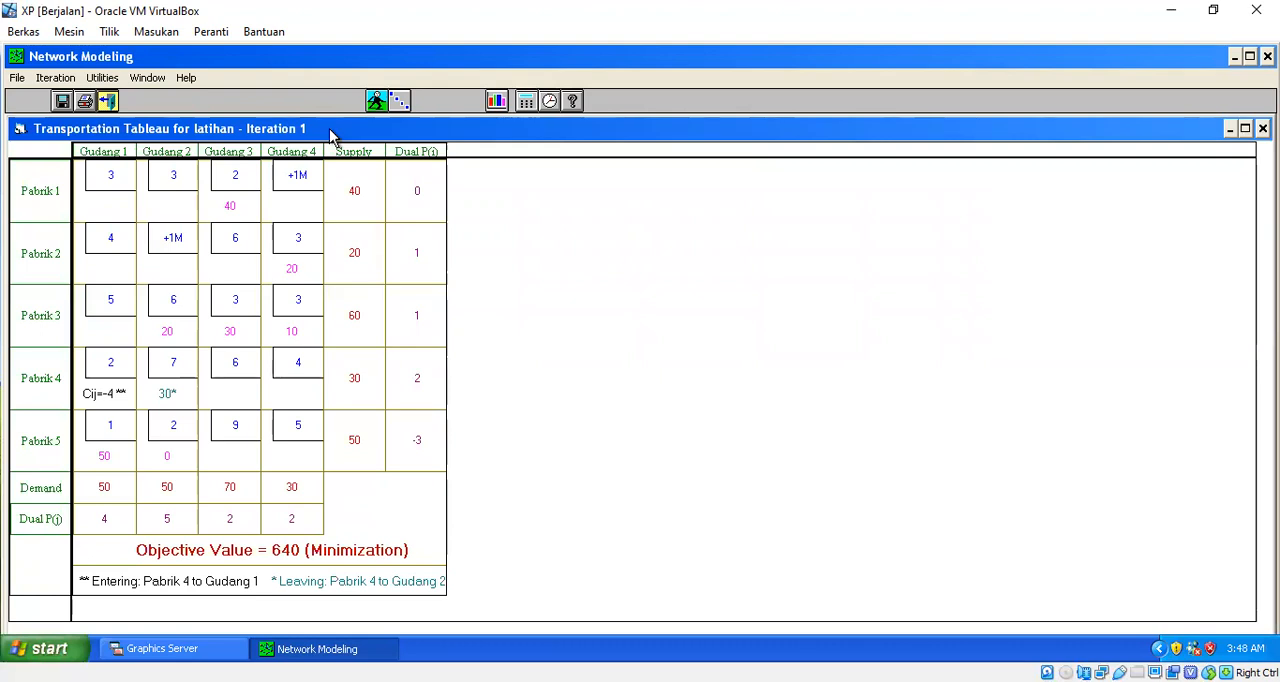
- Advance the transportation tableau through its iterations to the final solution and close it
{"action": "left_click", "coordinate": [400, 101]}
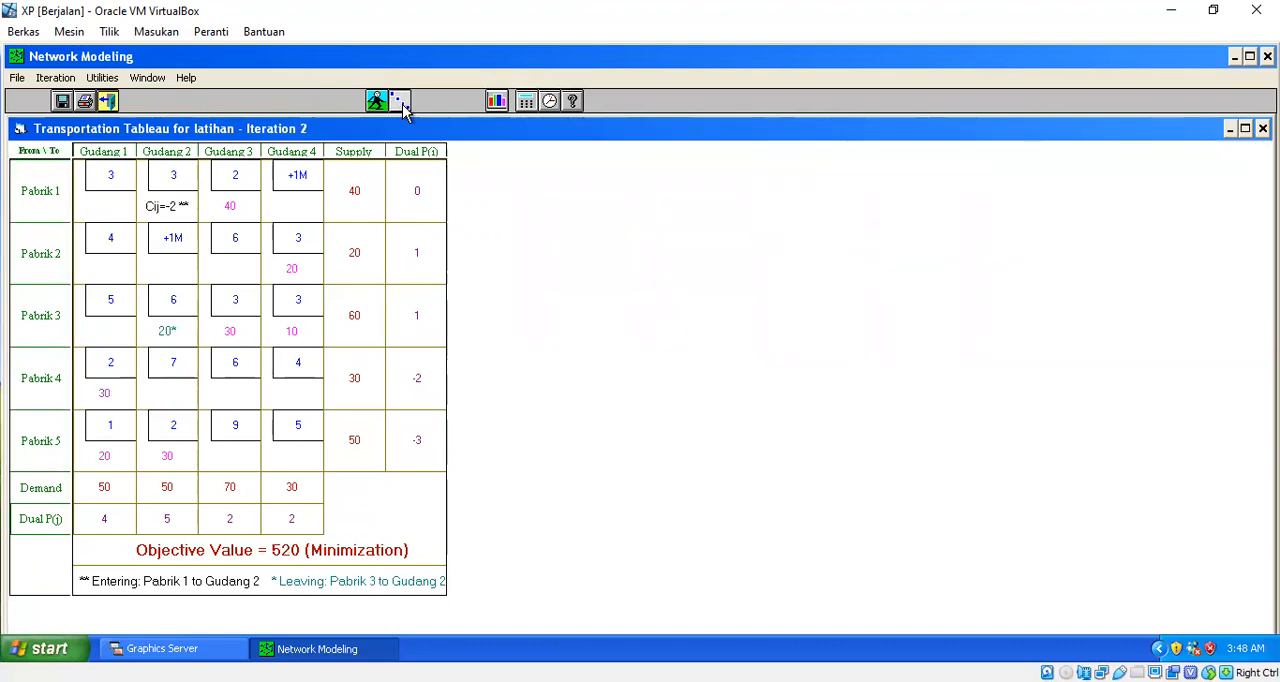
{"action": "left_click", "coordinate": [400, 101]}
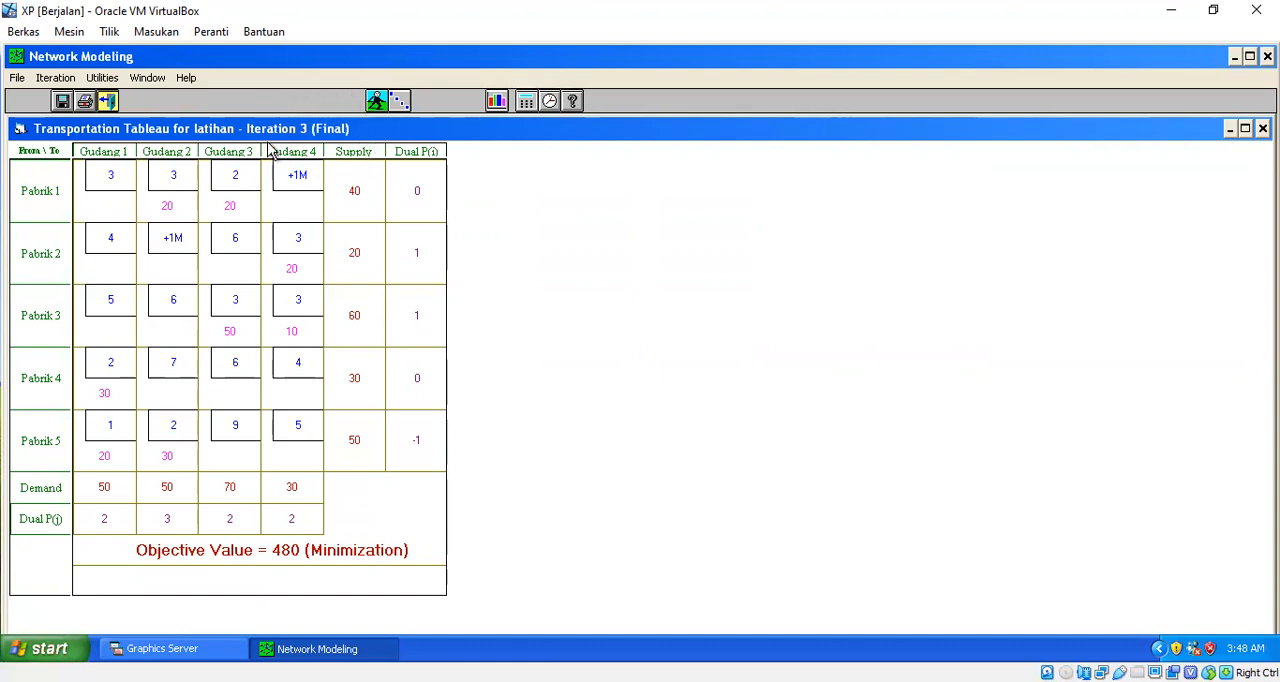
{"action": "left_click", "coordinate": [107, 101]}
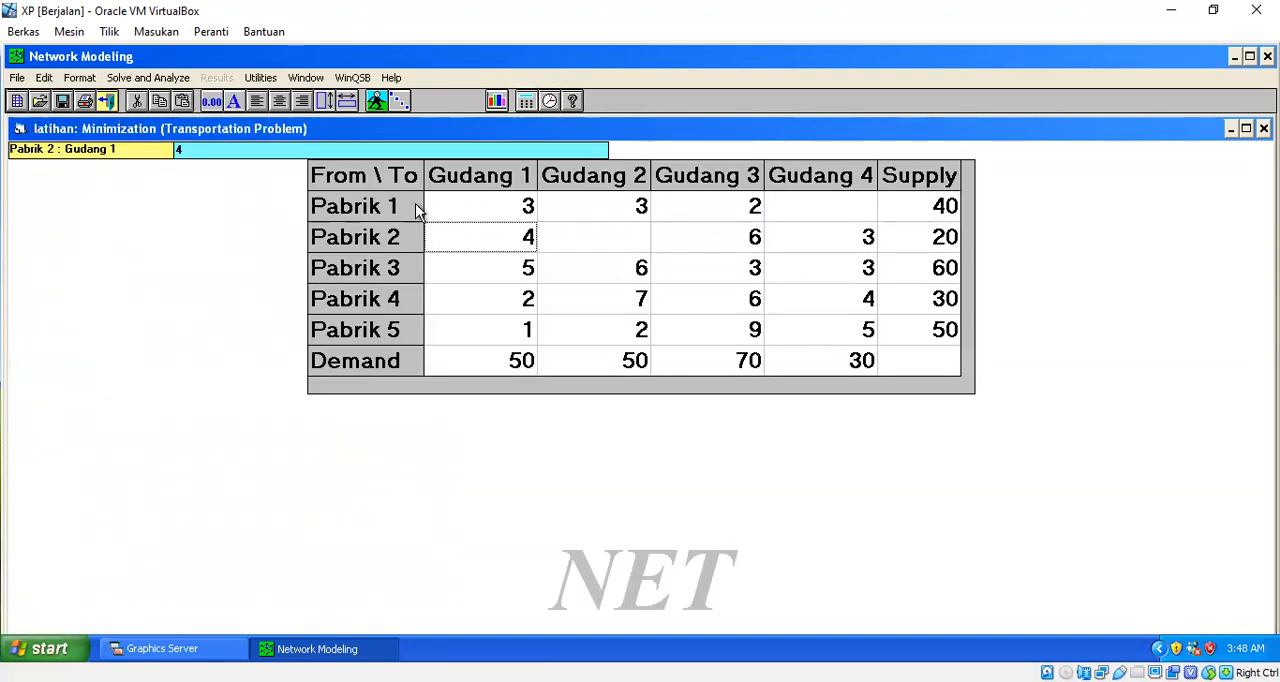